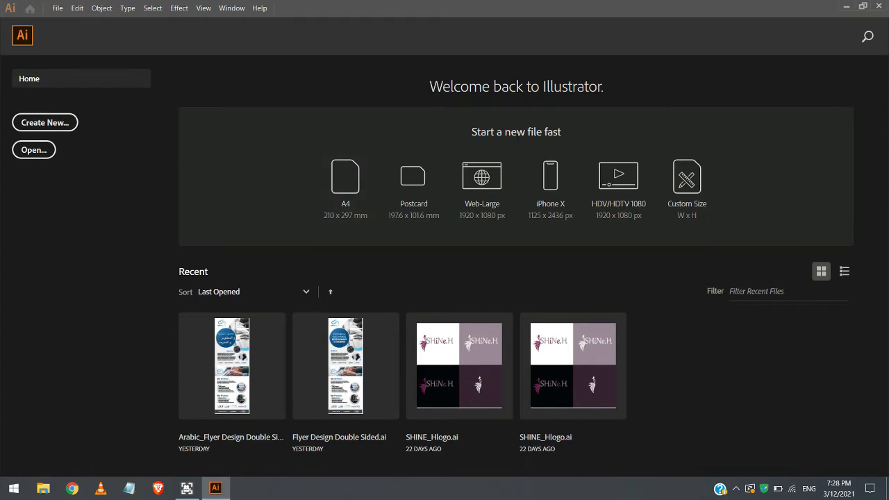
Start a new document named "tutorial 001" and set its units to Millimeters.
{"action": "left_click", "coordinate": [62, 126]}
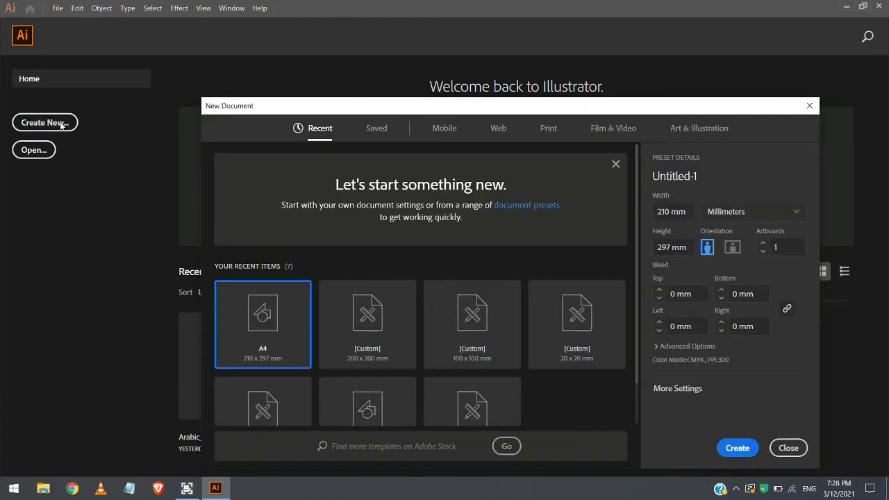
{"action": "left_click", "coordinate": [674, 176]}
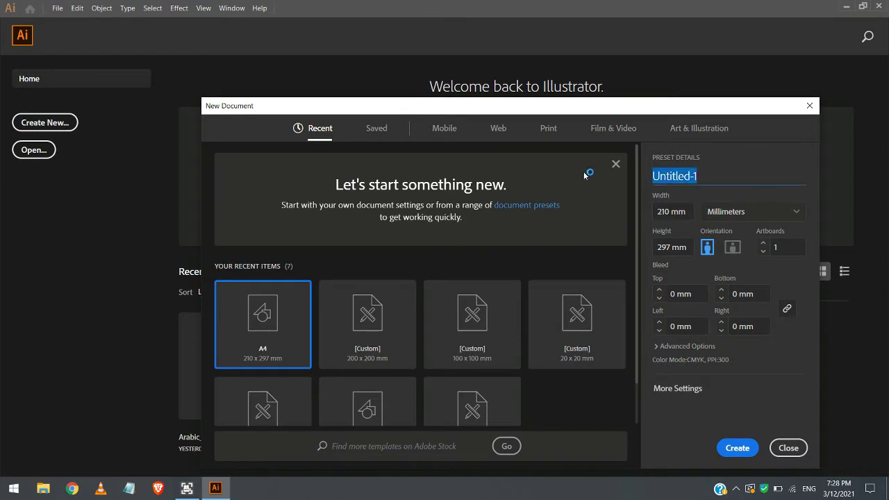
{"action": "type", "text": "tutorial"}
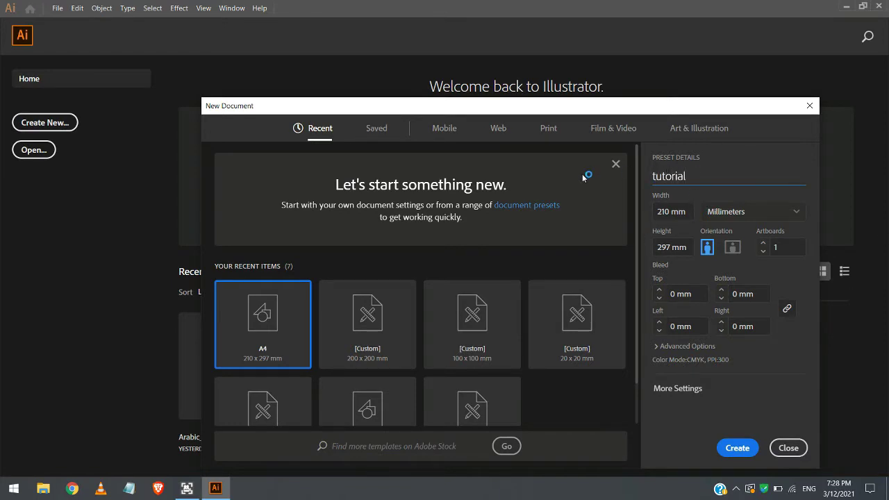
{"action": "type", "text": " 001"}
{"action": "left_click", "coordinate": [720, 212]}
{"action": "left_click", "coordinate": [724, 289]}
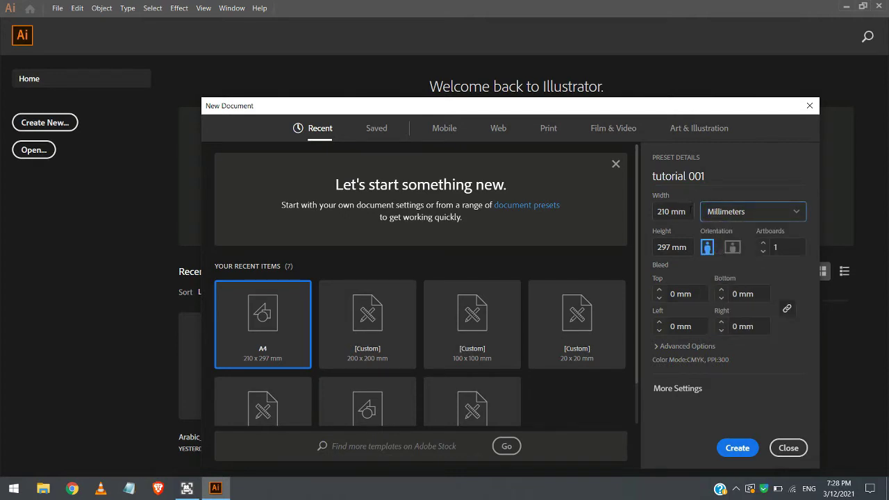
Set the new document's width and height to 200 mm and choose the recent custom 200 x 200 mm preset.
{"action": "key", "text": "shift+Tab"}
{"action": "type", "text": "200"}
{"action": "key", "text": "Tab"}
{"action": "type", "text": "200"}
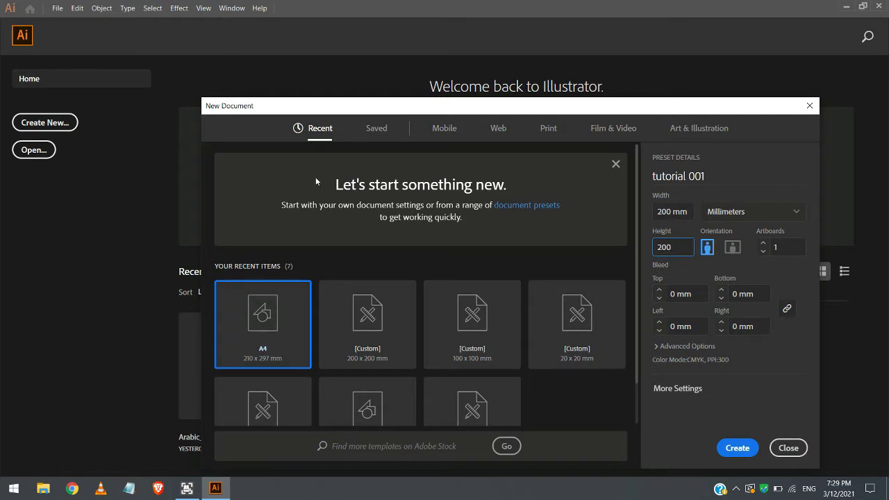
{"action": "left_click", "coordinate": [366, 339]}
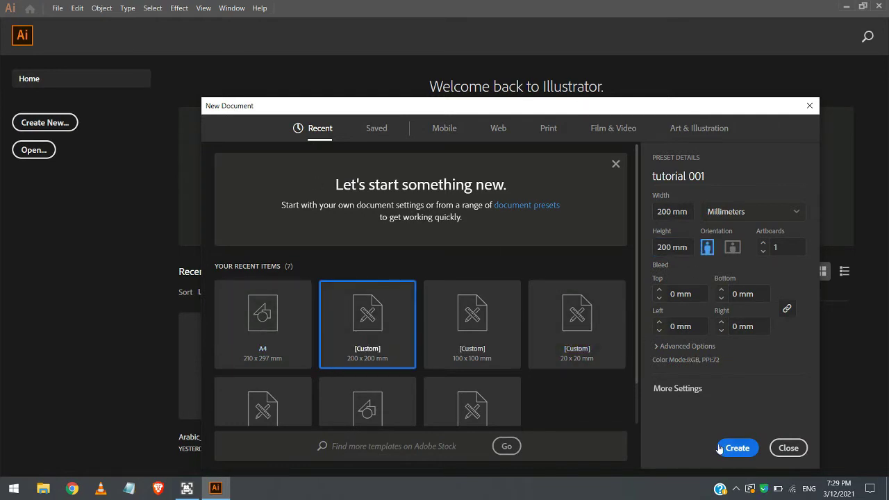
Change the document's color mode to CMYK in the additional settings and create the document.
{"action": "left_click", "coordinate": [679, 391]}
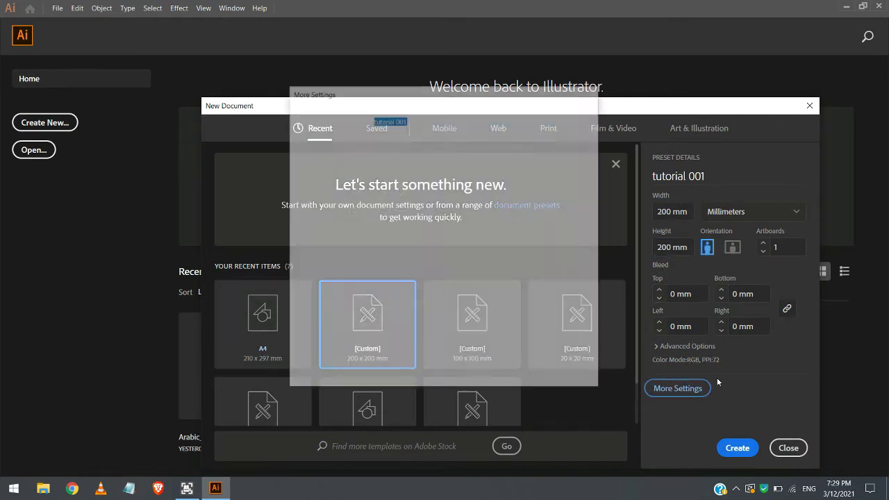
{"action": "left_click", "coordinate": [408, 293]}
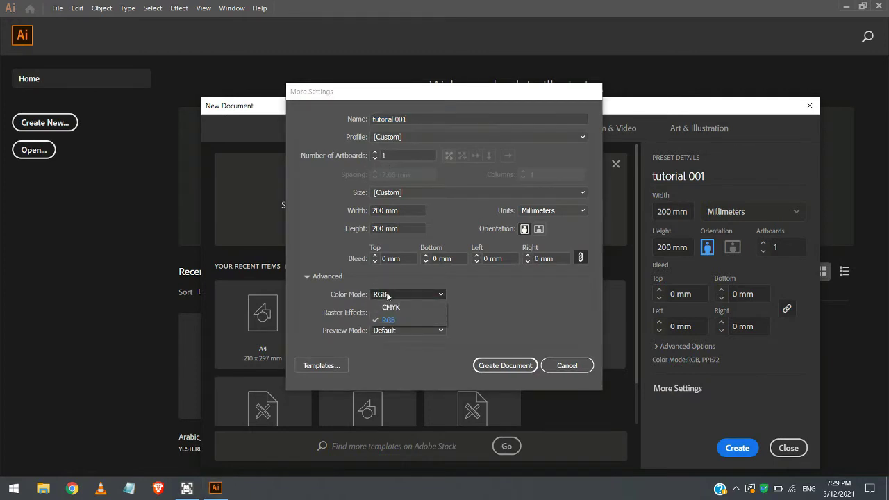
{"action": "left_click", "coordinate": [389, 305]}
{"action": "left_click", "coordinate": [506, 365]}
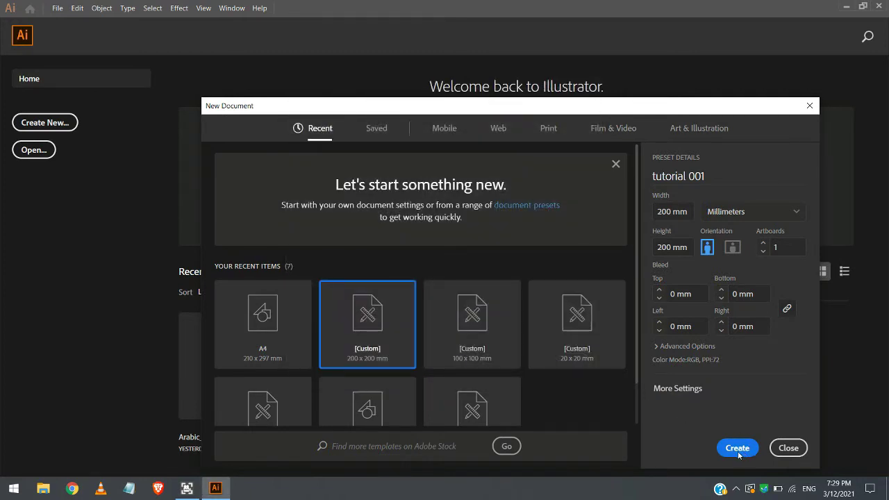
{"action": "left_click", "coordinate": [738, 450]}
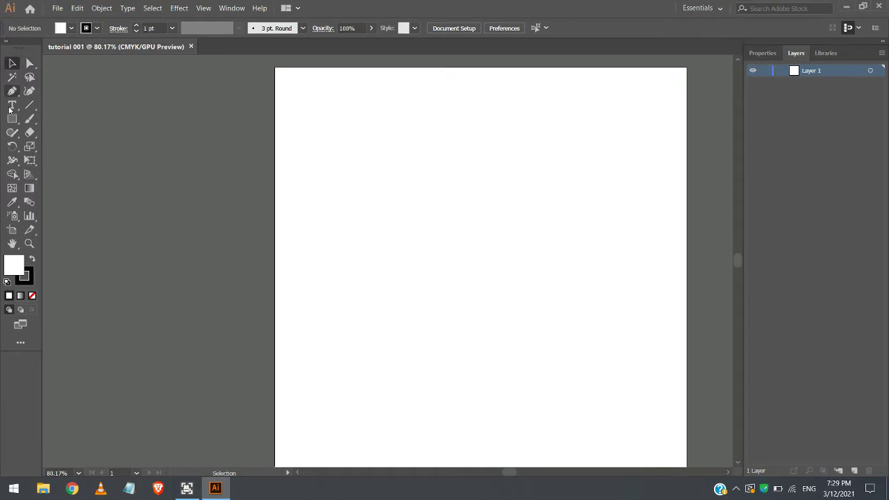
{"action": "left_click", "coordinate": [13, 132]}
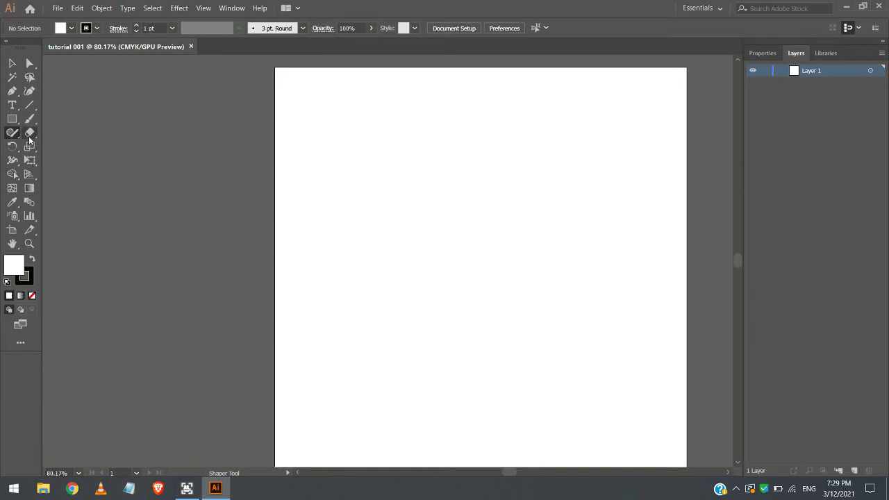
{"action": "left_click", "coordinate": [11, 62]}
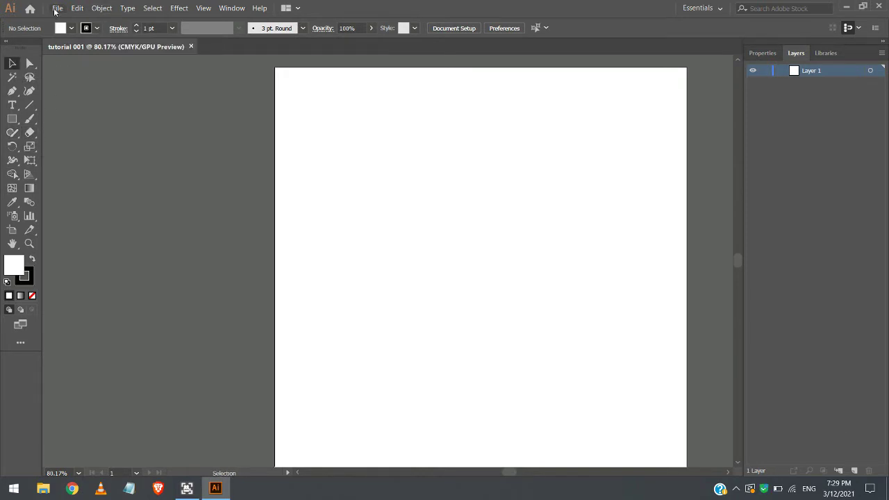
{"action": "left_click", "coordinate": [821, 54]}
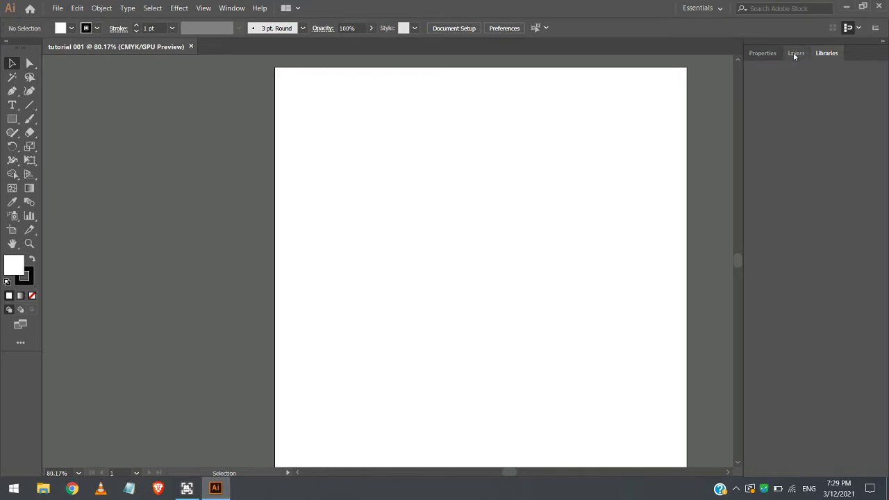
{"action": "left_click", "coordinate": [795, 55]}
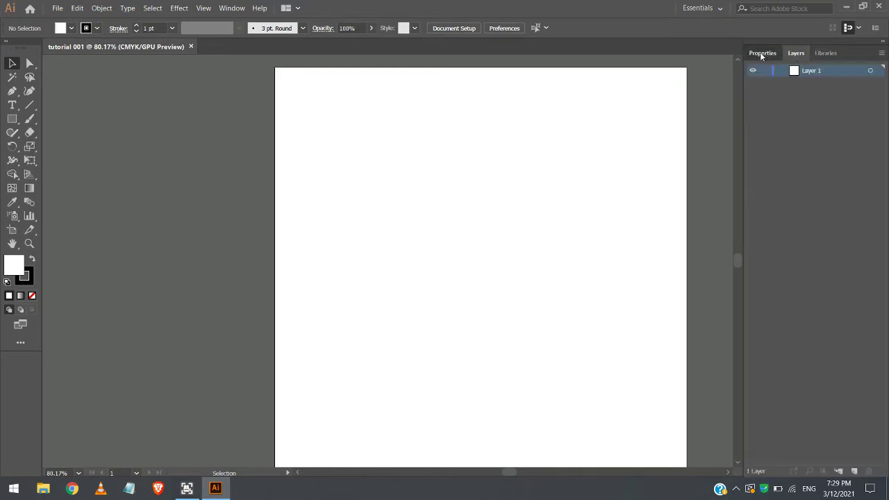
{"action": "left_click", "coordinate": [762, 54]}
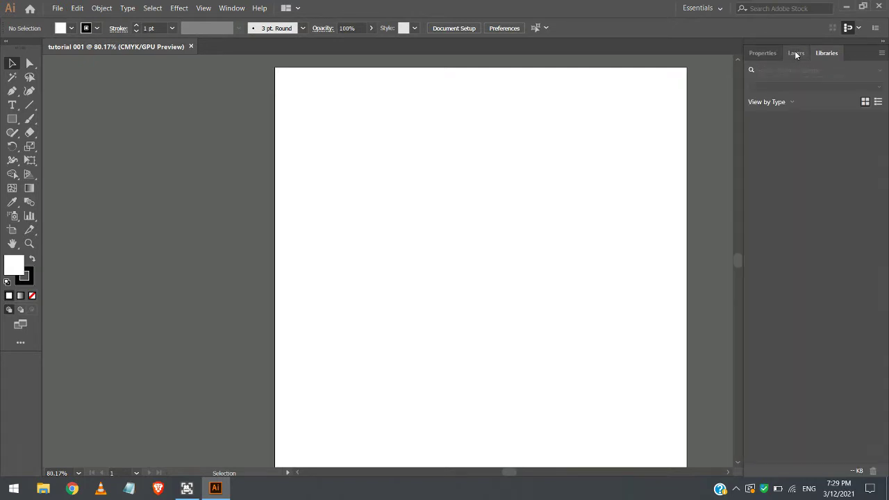
{"action": "left_click", "coordinate": [796, 54]}
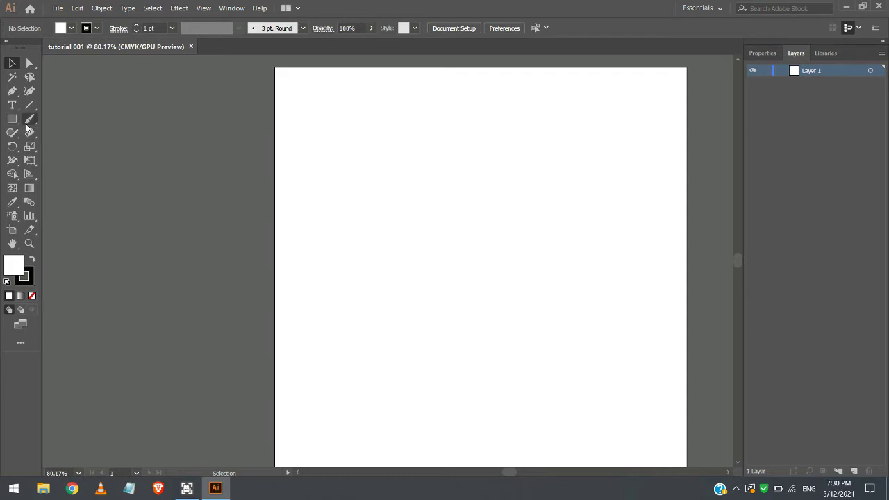
Draw a rectangle about 32 by 31 mm near the artboard's upper-left corner and move it across the artboard and back.
{"action": "left_click", "coordinate": [12, 120]}
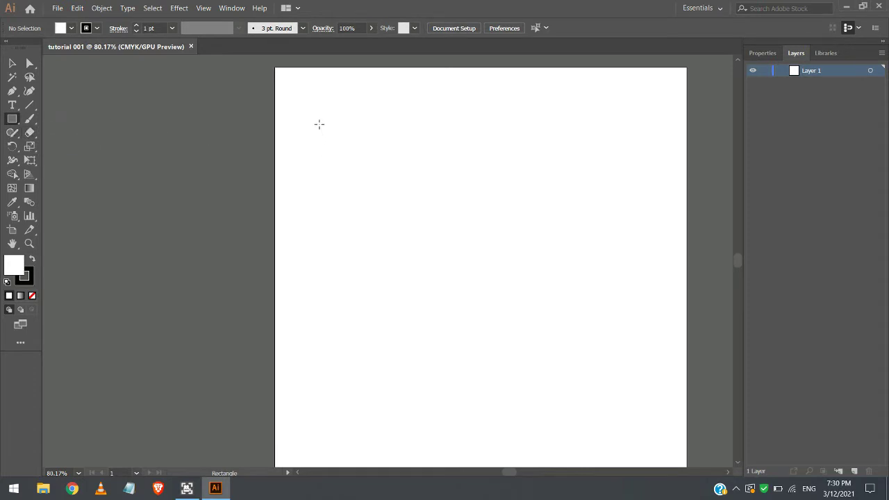
{"action": "left_click_drag", "start_coordinate": [320, 123], "coordinate": [387, 188]}
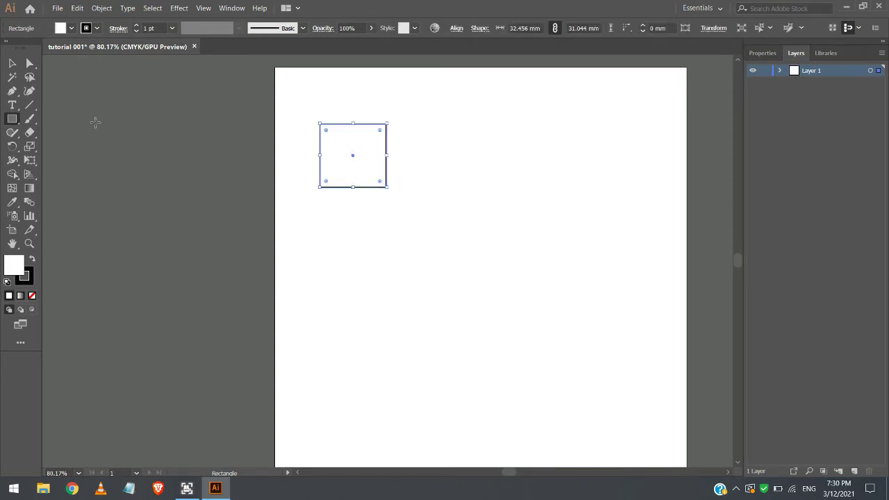
{"action": "left_click", "coordinate": [12, 63]}
{"action": "left_click_drag", "start_coordinate": [352, 151], "coordinate": [503, 141]}
{"action": "left_click_drag", "start_coordinate": [476, 150], "coordinate": [323, 144]}
Reshape the rectangle with Direct Selection by pulling its lower-right corner far outward and shifting its lower and left edges.
{"action": "left_click", "coordinate": [30, 63]}
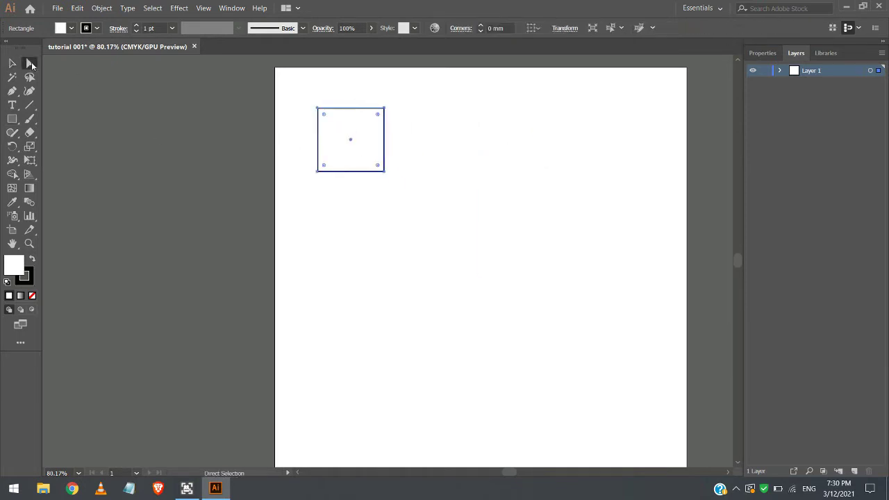
{"action": "left_click_drag", "start_coordinate": [384, 172], "coordinate": [540, 126]}
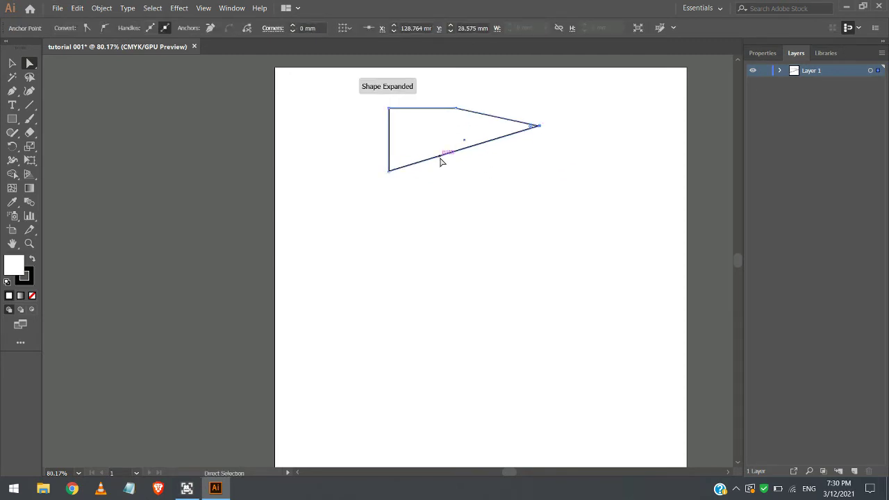
{"action": "left_click_drag", "start_coordinate": [441, 159], "coordinate": [459, 191]}
{"action": "right_click", "coordinate": [459, 190]}
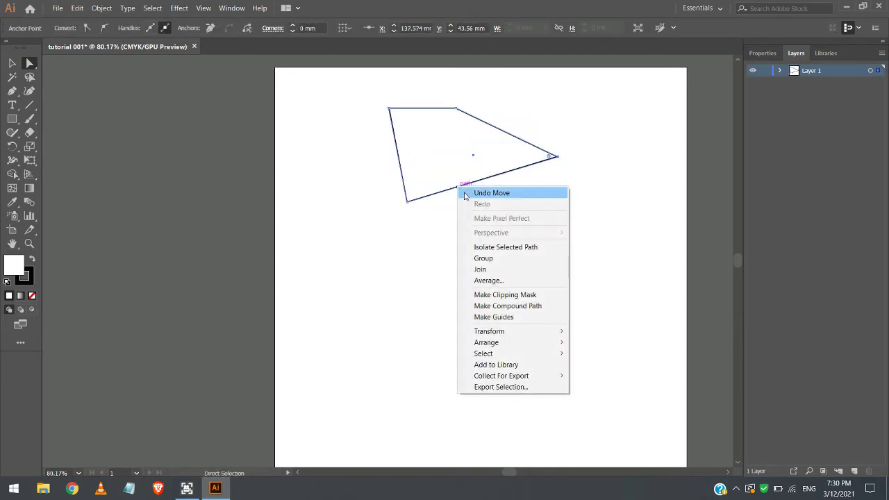
{"action": "left_click", "coordinate": [417, 188]}
{"action": "left_click_drag", "start_coordinate": [399, 165], "coordinate": [350, 161]}
Round the reshaped quadrilateral's upper-left corner to a radius of about 28 mm.
{"action": "left_click", "coordinate": [339, 105]}
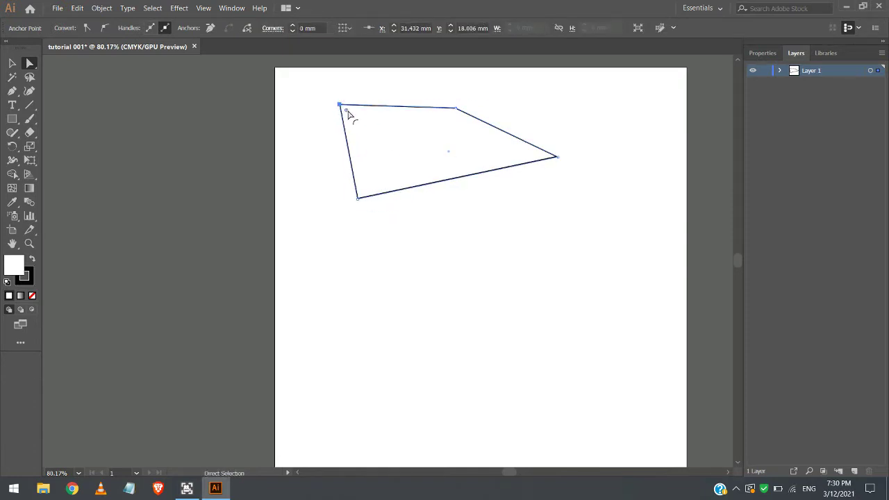
{"action": "scroll", "coordinate": [343, 91], "scroll_direction": "up", "scroll_amount": 5}
{"action": "left_click_drag", "start_coordinate": [345, 173], "coordinate": [659, 363]}
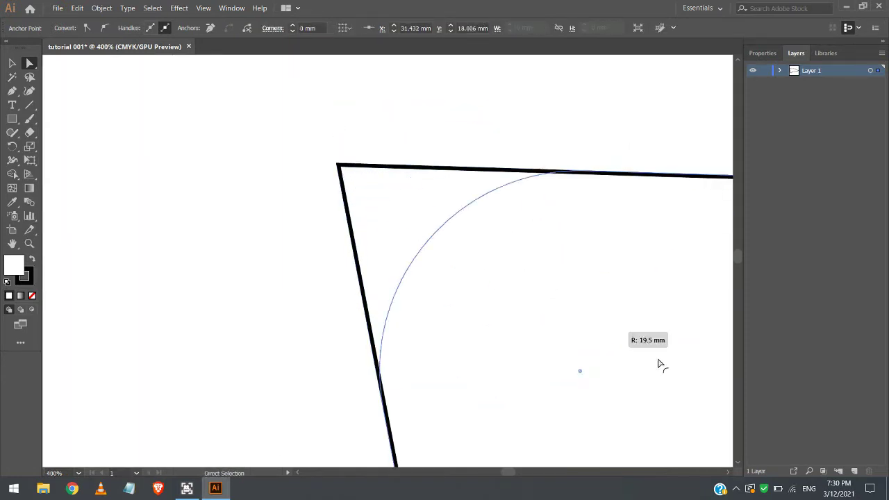
{"action": "scroll", "coordinate": [312, 199], "scroll_direction": "down", "scroll_amount": 5}
{"action": "scroll", "coordinate": [357, 198], "scroll_direction": "up", "scroll_amount": 2}
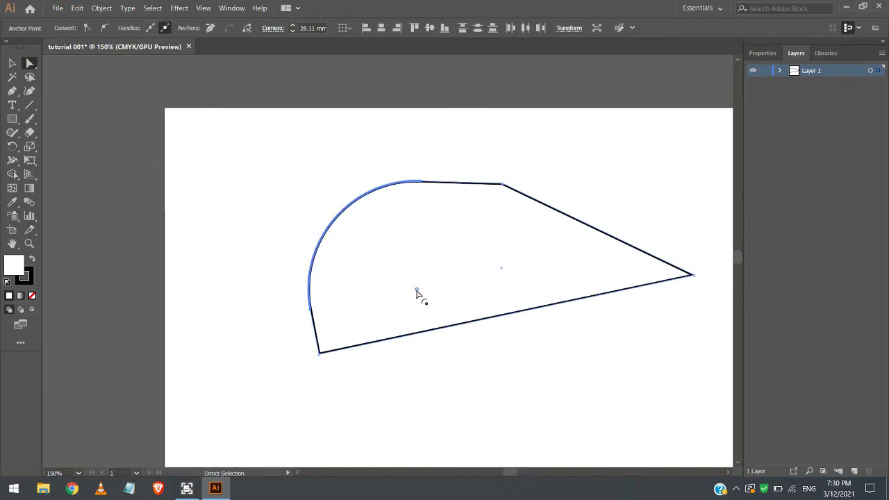
Try the inverted round and chamfer corner styles on the rounded corner without applying them, and delete the whole shape.
{"action": "right_click", "coordinate": [417, 293]}
{"action": "key", "text": "Escape"}
{"action": "double_click", "coordinate": [417, 291]}
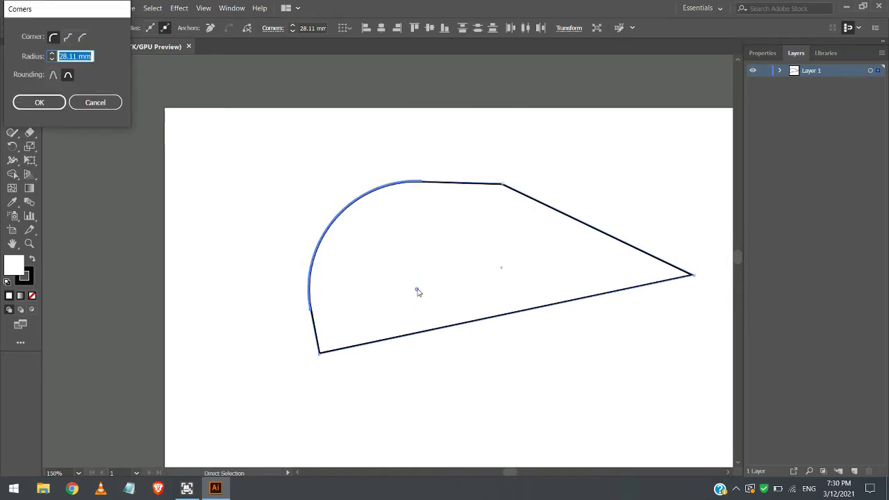
{"action": "left_click", "coordinate": [67, 38]}
{"action": "left_click", "coordinate": [82, 40]}
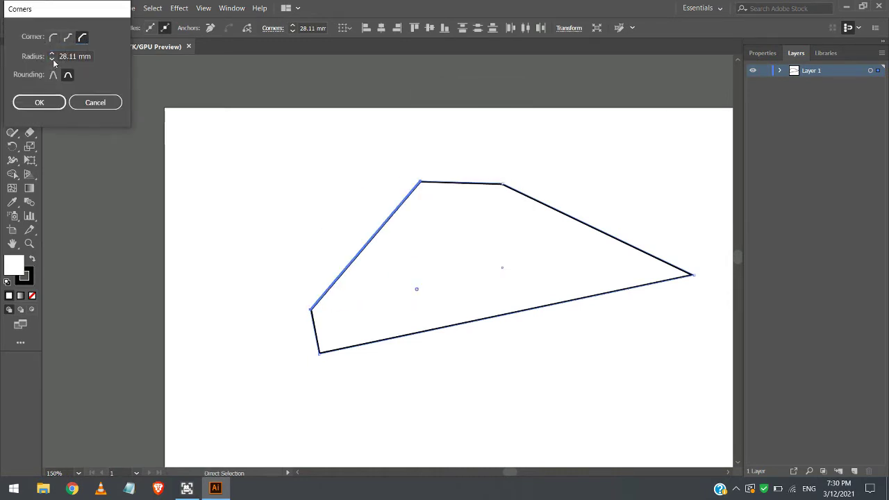
{"action": "left_click", "coordinate": [93, 103]}
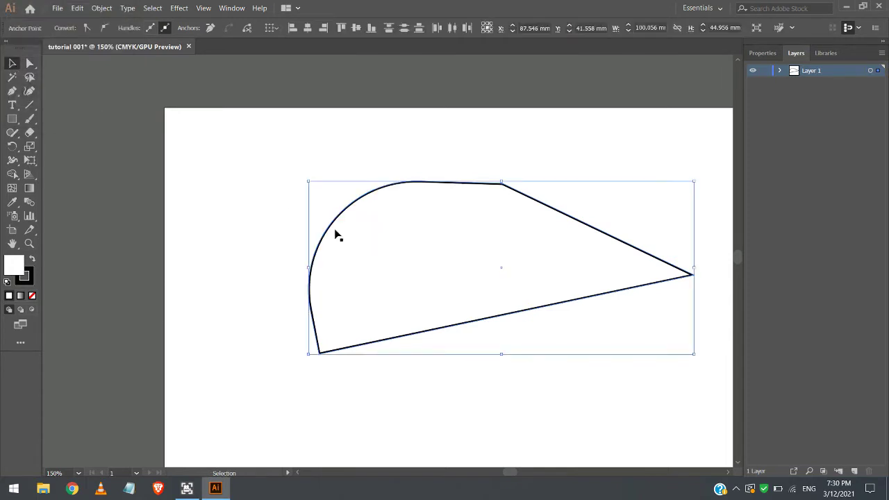
{"action": "key", "text": "Delete"}
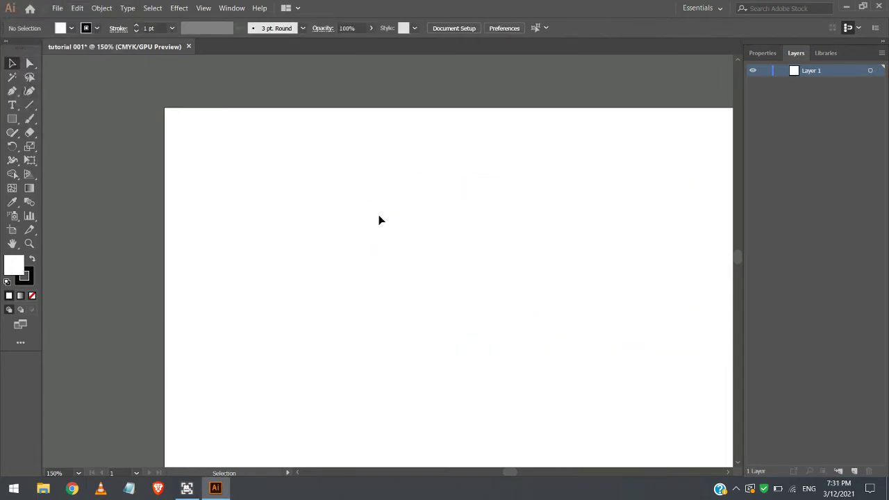
Draw a square about 22.6 mm wide in the upper-left part of the artboard.
{"action": "left_click", "coordinate": [12, 119]}
{"action": "left_click_drag", "start_coordinate": [274, 171], "coordinate": [362, 257]}
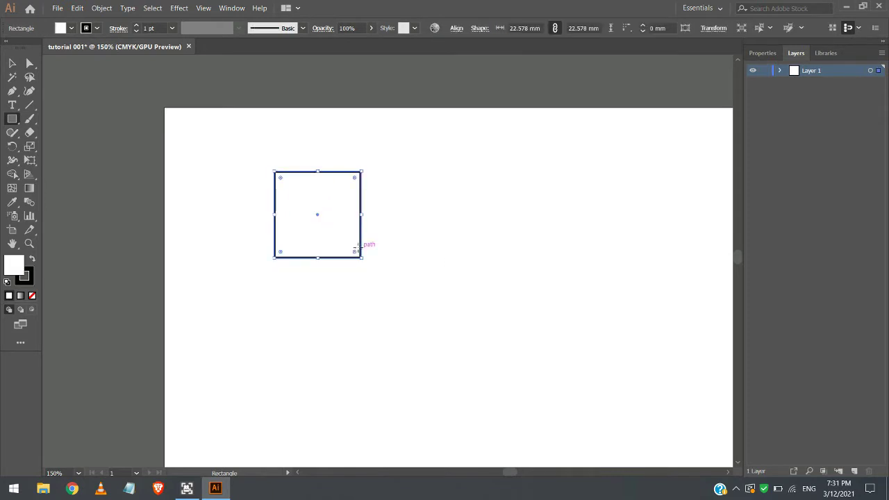
Draw a flat horizontal ellipse to the right of the square and a larger circle below that ellipse.
{"action": "left_click", "coordinate": [11, 120]}
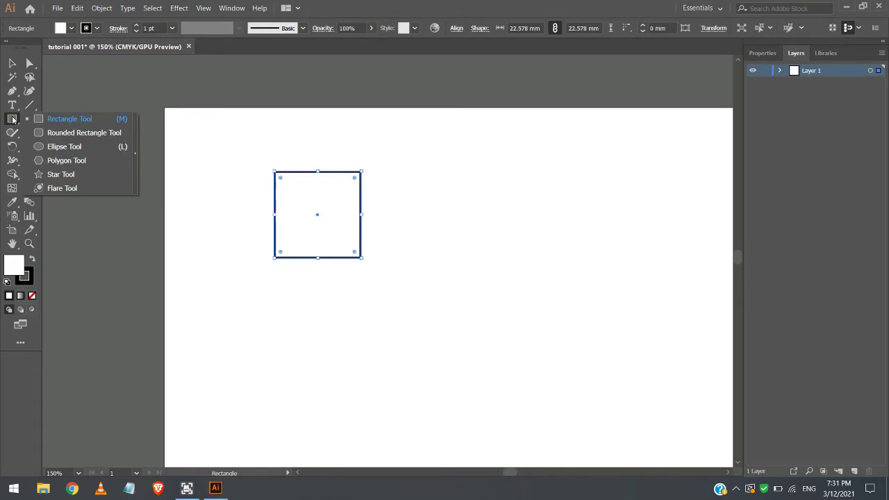
{"action": "left_click", "coordinate": [63, 147]}
{"action": "left_click_drag", "start_coordinate": [449, 179], "coordinate": [537, 207]}
{"action": "left_click_drag", "start_coordinate": [453, 233], "coordinate": [593, 343]}
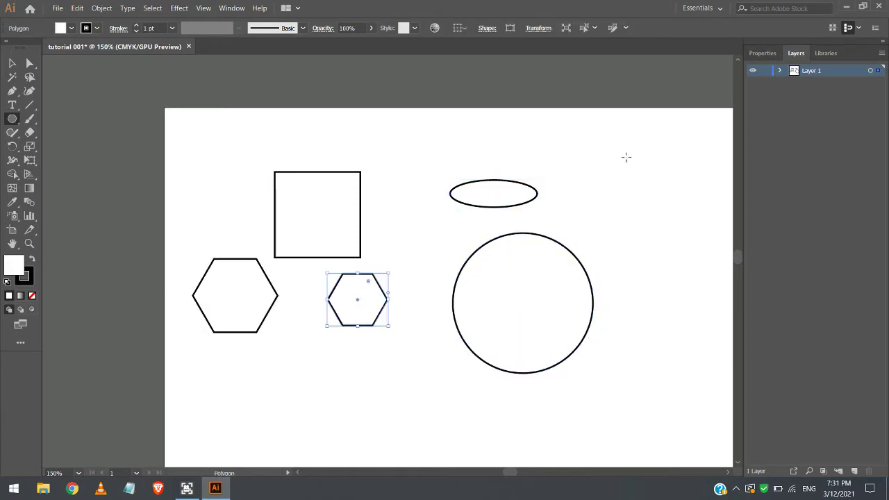
Create an 11-sided polygon with a 7.9434 mm radius above and to the right of the flat ellipse.
{"action": "left_click", "coordinate": [625, 158]}
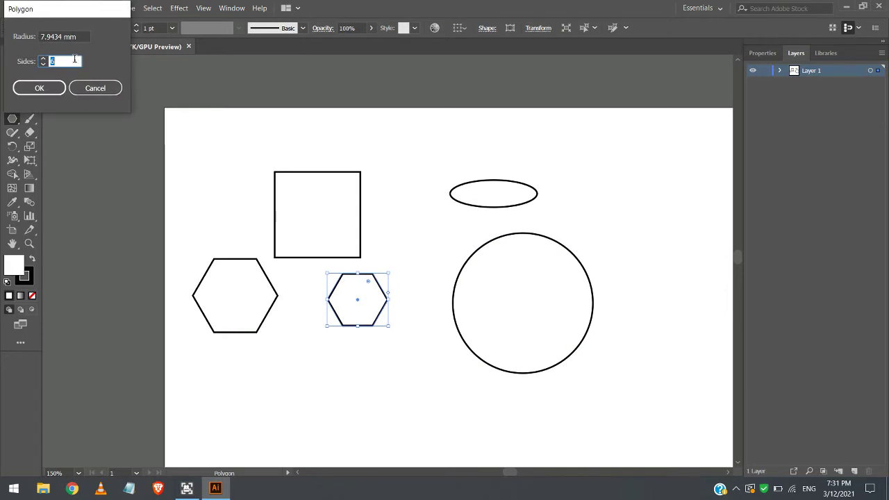
{"action": "type", "text": "10"}
{"action": "left_click", "coordinate": [37, 88]}
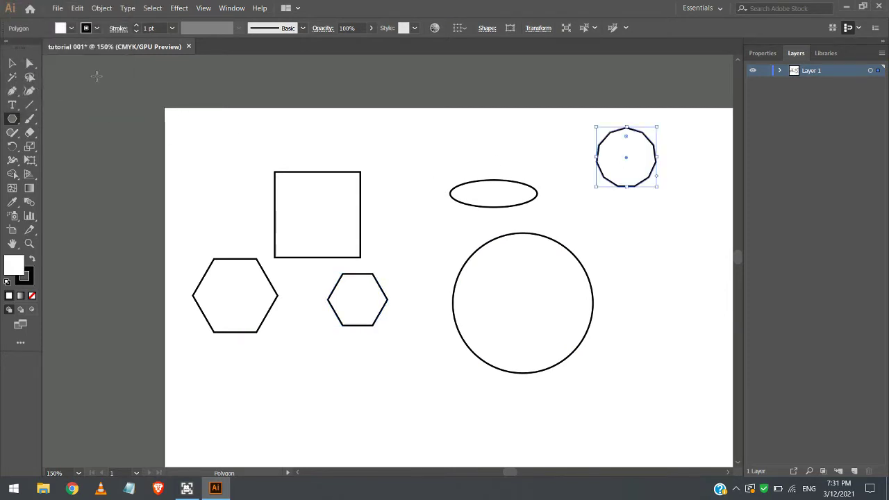
Scale the 11-sided polygon up proportionally to about 1.5 times its size.
{"action": "left_click", "coordinate": [12, 64]}
{"action": "scroll", "coordinate": [646, 131], "scroll_direction": "up", "scroll_amount": 3}
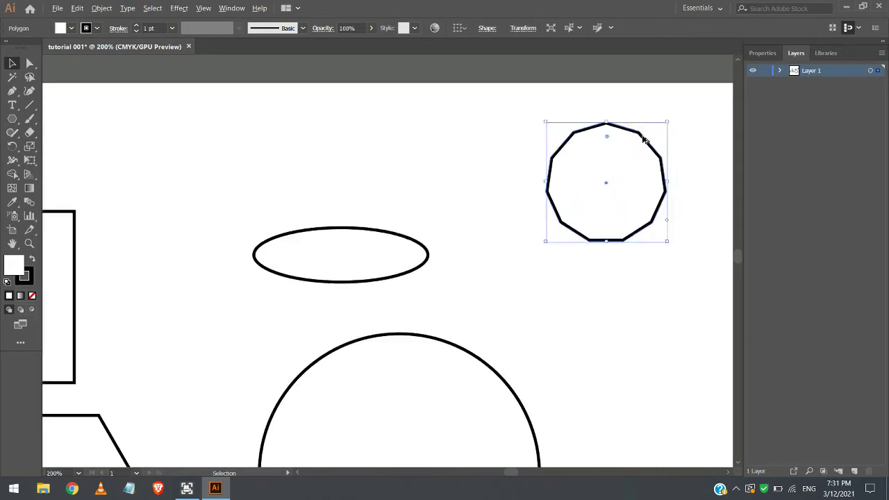
{"action": "left_click_drag", "start_coordinate": [514, 280], "coordinate": [433, 369]}
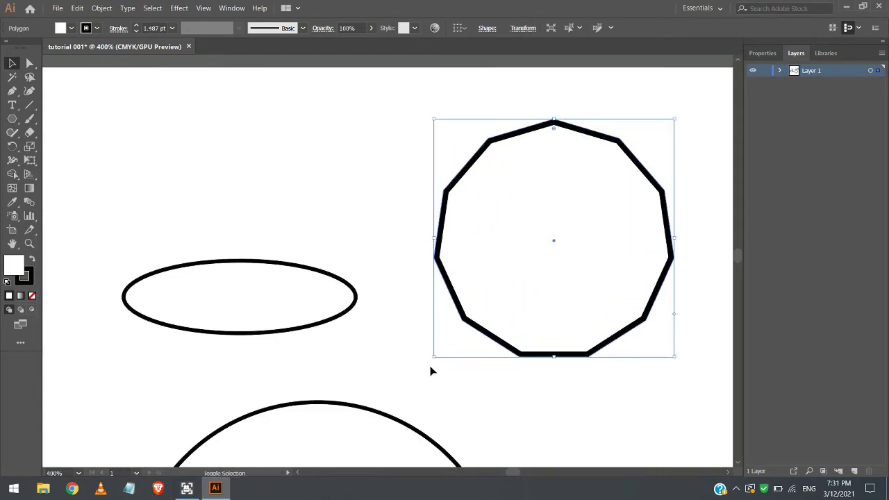
Round all corners of the 11-sided polygon moderately with the live corner handles.
{"action": "left_click", "coordinate": [29, 63]}
{"action": "left_click_drag", "start_coordinate": [493, 149], "coordinate": [520, 185]}
{"action": "left_click", "coordinate": [391, 173]}
{"action": "key", "text": "v"}
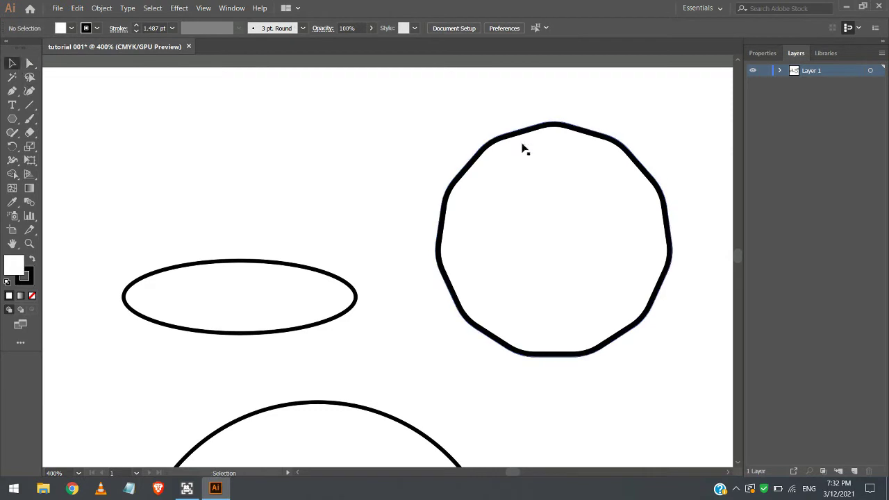
Copy and paste the rounded 11-sided polygon, placing the duplicate over the original.
{"action": "right_click", "coordinate": [509, 133]}
{"action": "left_click", "coordinate": [441, 192]}
{"action": "right_click", "coordinate": [448, 193]}
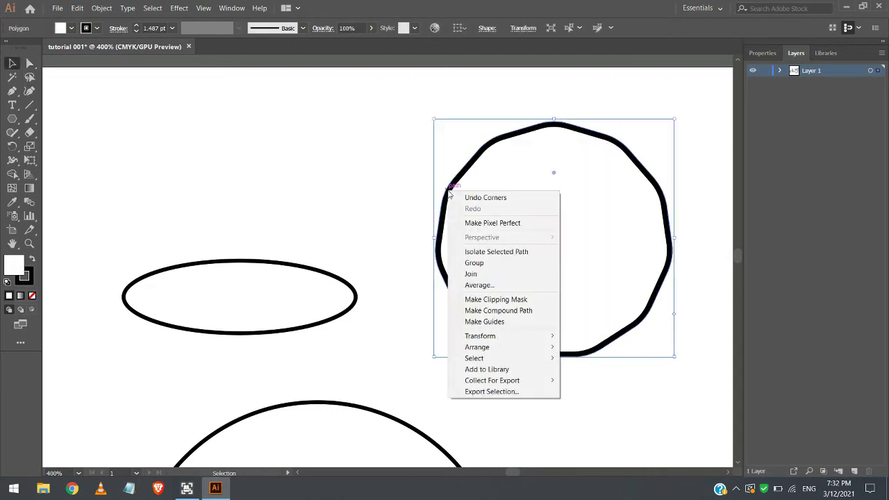
{"action": "left_click", "coordinate": [77, 8]}
{"action": "left_click", "coordinate": [453, 185]}
{"action": "left_click", "coordinate": [76, 8]}
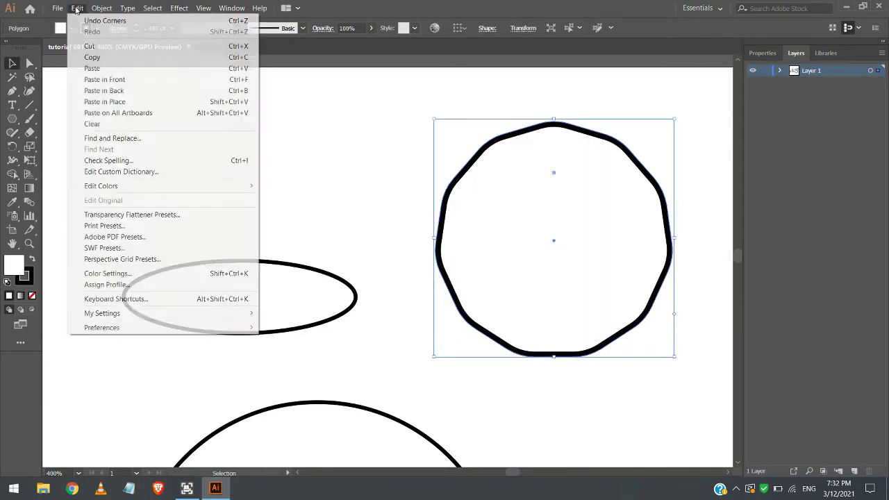
{"action": "left_click", "coordinate": [91, 68]}
{"action": "left_click_drag", "start_coordinate": [403, 163], "coordinate": [549, 186]}
{"action": "scroll", "coordinate": [430, 201], "scroll_direction": "right", "scroll_amount": 2}
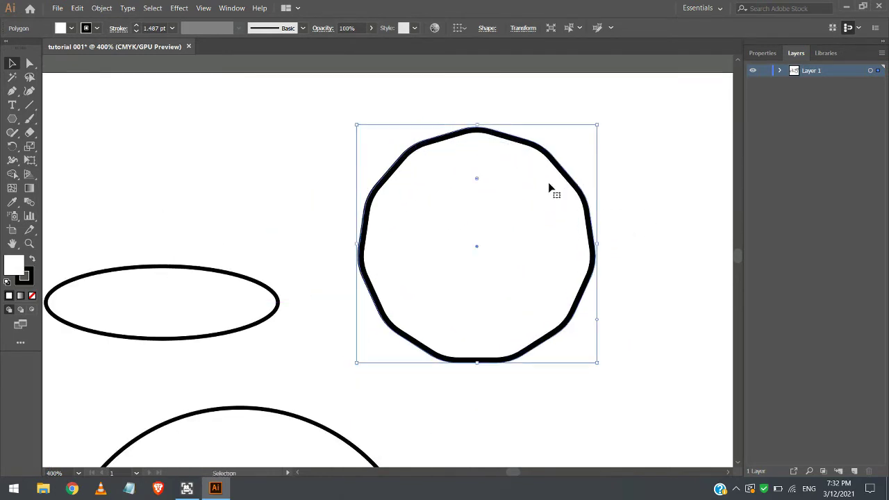
Shrink the duplicate polygon to about 18 mm wide and place it inside the original.
{"action": "left_click", "coordinate": [464, 386]}
{"action": "left_click_drag", "start_coordinate": [514, 354], "coordinate": [579, 393]}
{"action": "left_click_drag", "start_coordinate": [422, 167], "coordinate": [480, 214]}
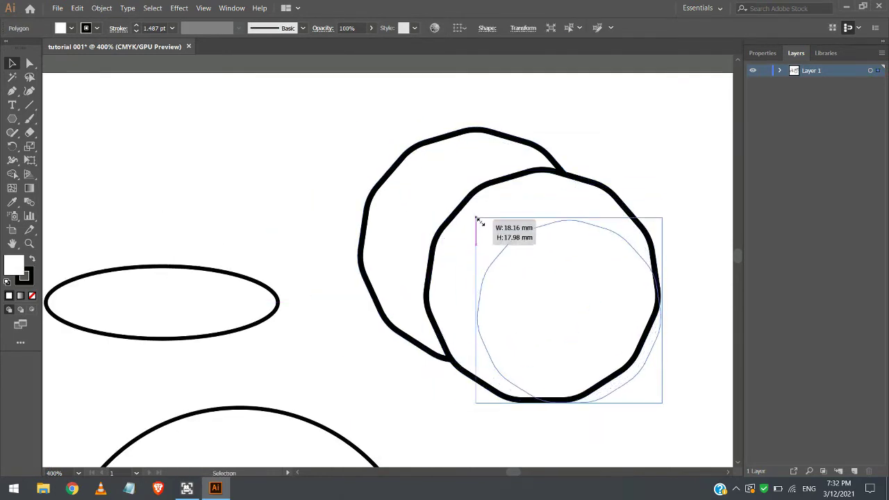
{"action": "left_click_drag", "start_coordinate": [516, 248], "coordinate": [414, 184]}
Show the Align panel below the layer list and centre the two polygons on each other horizontally and vertically.
{"action": "left_click", "coordinate": [231, 7]}
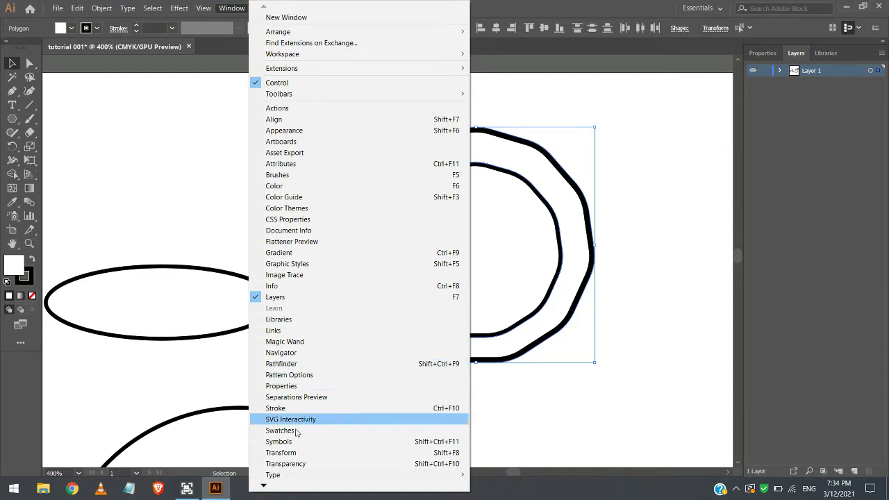
{"action": "mouse_move", "coordinate": [262, 487]}
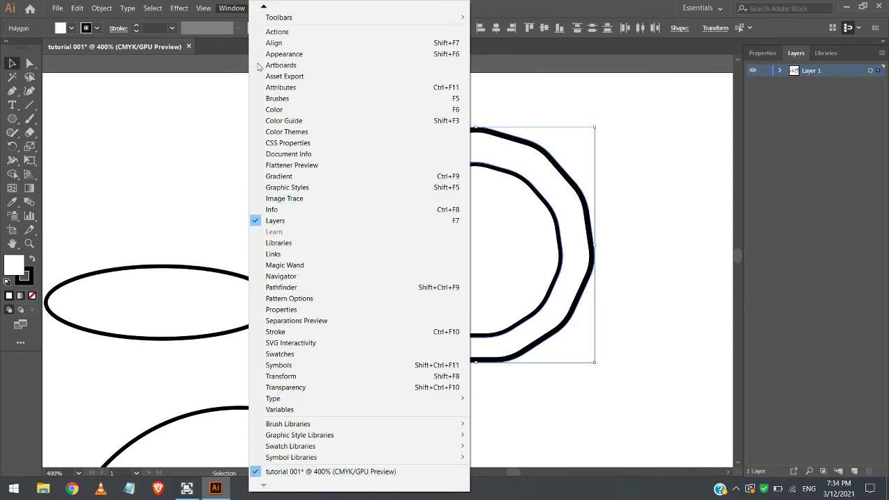
{"action": "left_click", "coordinate": [310, 46]}
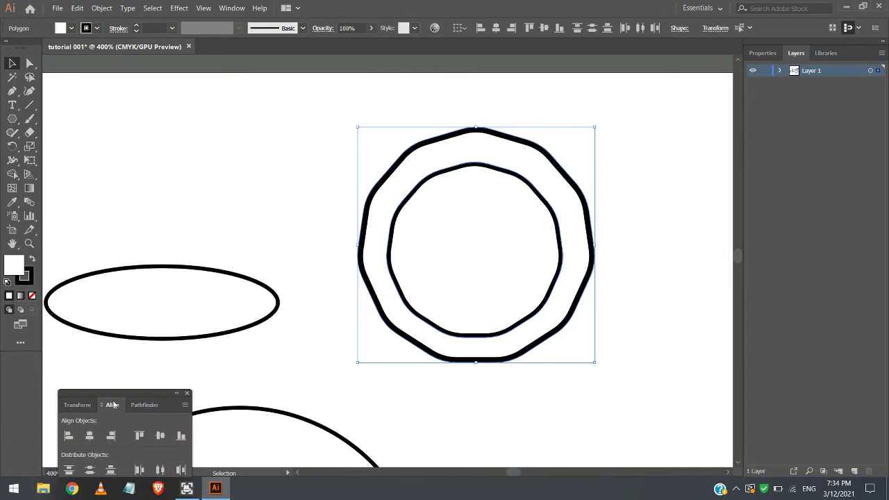
{"action": "left_click_drag", "start_coordinate": [114, 400], "coordinate": [814, 344]}
{"action": "left_click", "coordinate": [779, 387]}
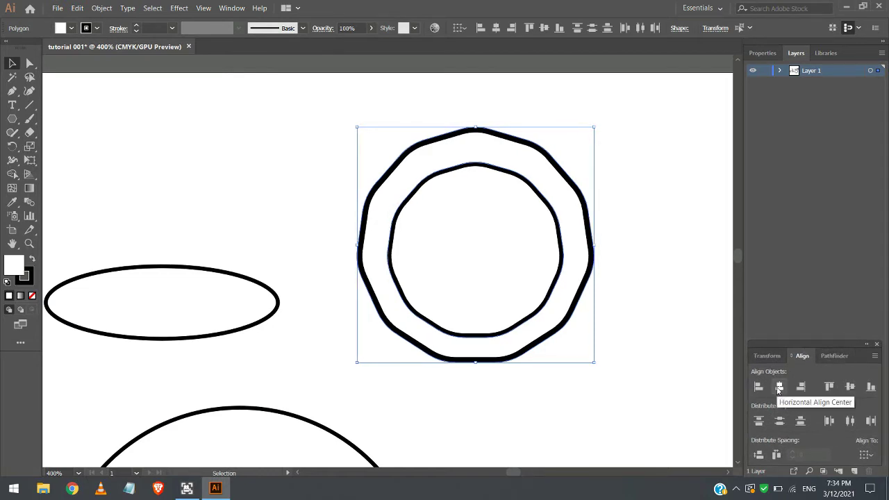
{"action": "left_click", "coordinate": [851, 386]}
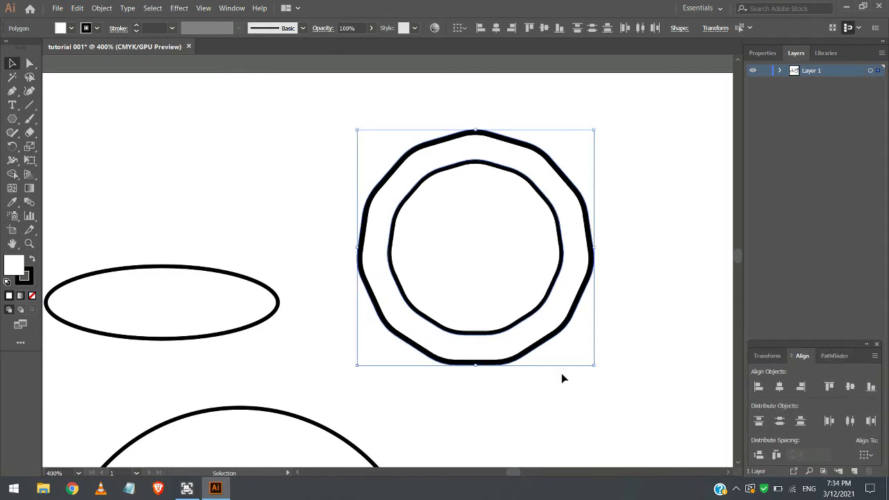
Align the flat ellipse and the square to each other's horizontal and vertical centres.
{"action": "left_click", "coordinate": [302, 264]}
{"action": "key", "text": "ctrl+minus"}
{"action": "scroll", "coordinate": [494, 240], "scroll_direction": "down", "scroll_amount": 1}
{"action": "key", "text": "ctrl+minus"}
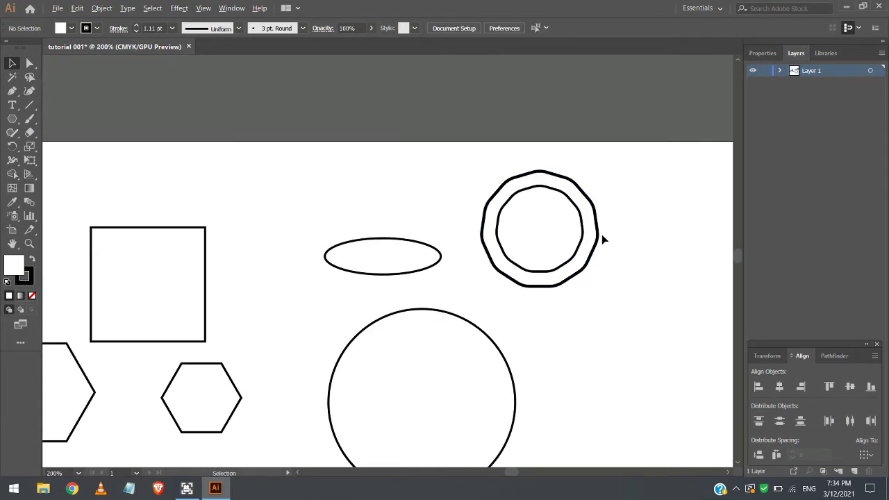
{"action": "left_click", "coordinate": [360, 274]}
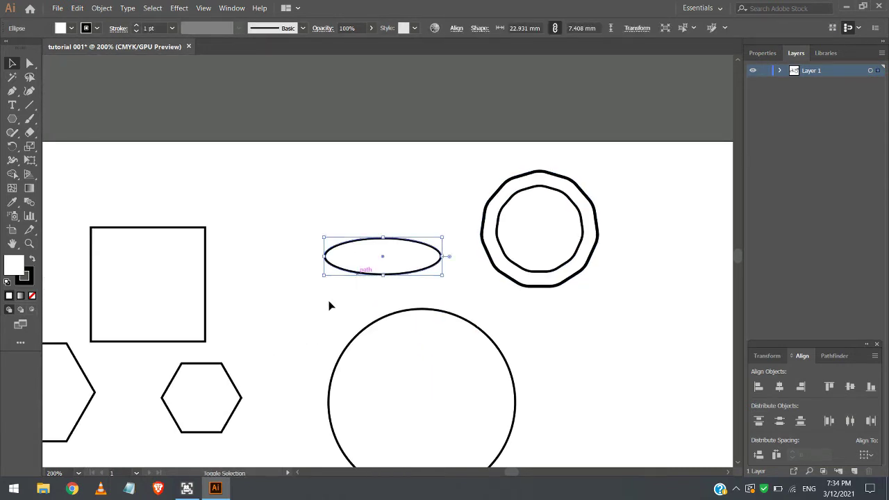
{"action": "left_click", "coordinate": [205, 325], "text": "shift"}
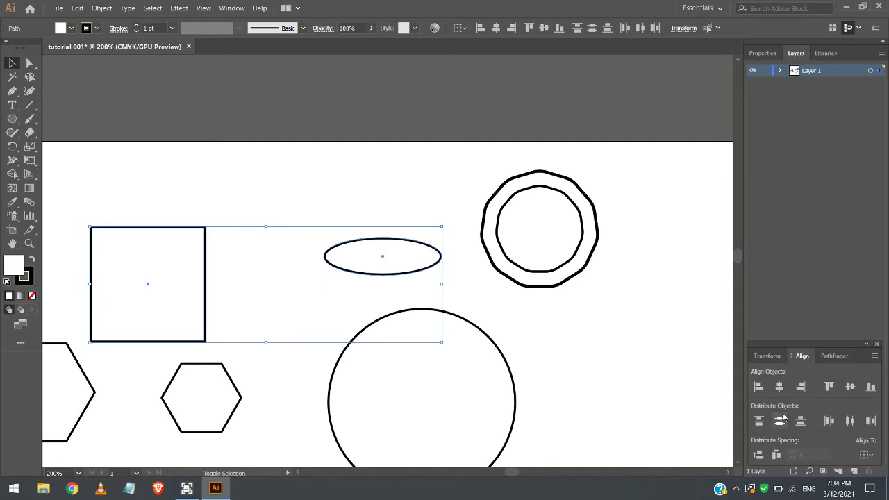
{"action": "left_click", "coordinate": [780, 387]}
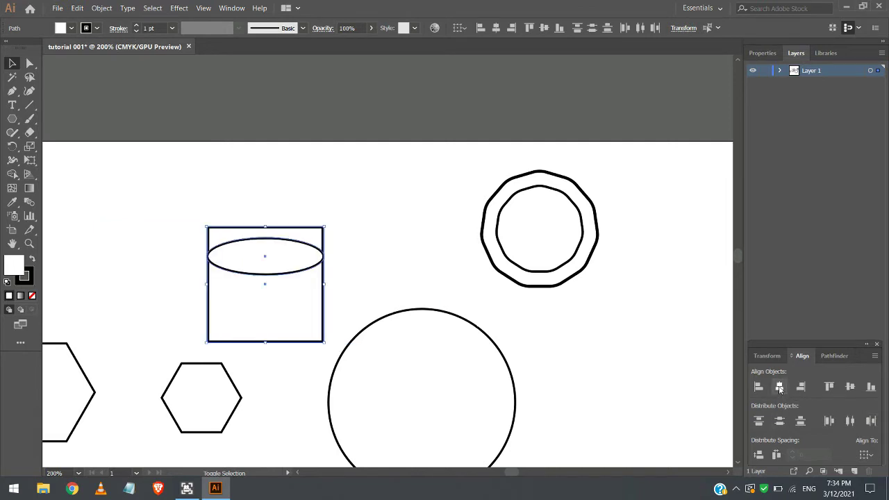
{"action": "left_click", "coordinate": [849, 387]}
{"action": "left_click", "coordinate": [449, 281]}
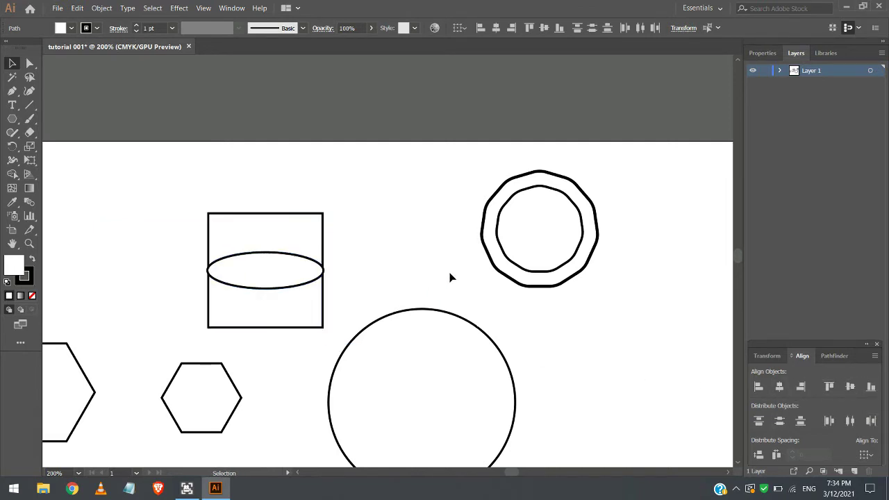
Reduce the corner rounding of the inner polygon so its corners are nearly sharp.
{"action": "left_click", "coordinate": [505, 221]}
{"action": "key", "text": "ctrl+equal"}
{"action": "key", "text": "ctrl+equal"}
{"action": "key", "text": "ctrl+equal"}
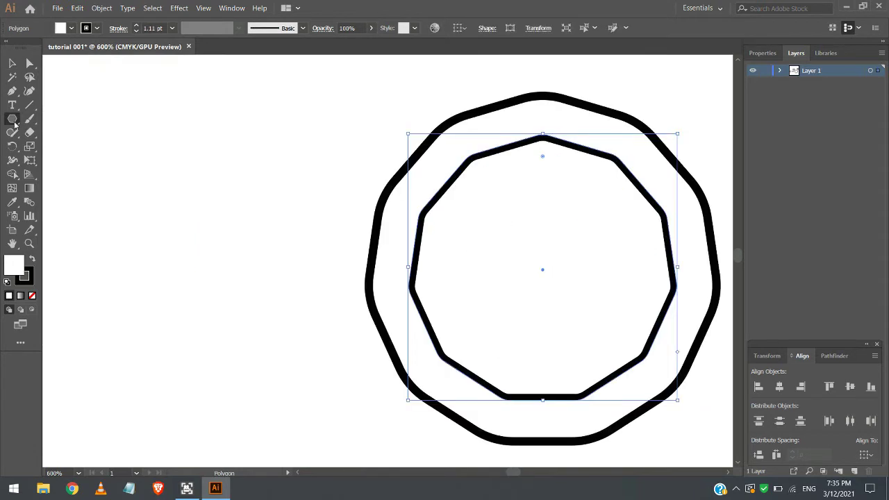
{"action": "left_click", "coordinate": [14, 122]}
{"action": "right_click", "coordinate": [476, 159]}
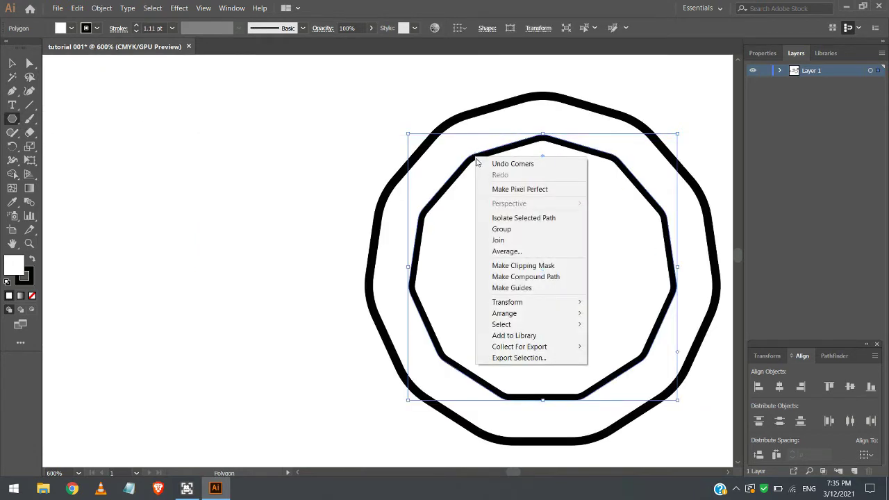
{"action": "left_click", "coordinate": [476, 161]}
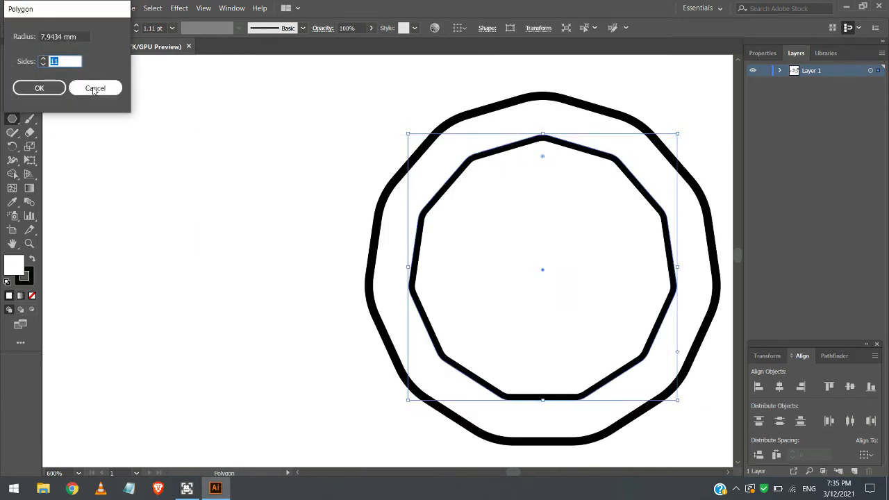
{"action": "left_click", "coordinate": [94, 83]}
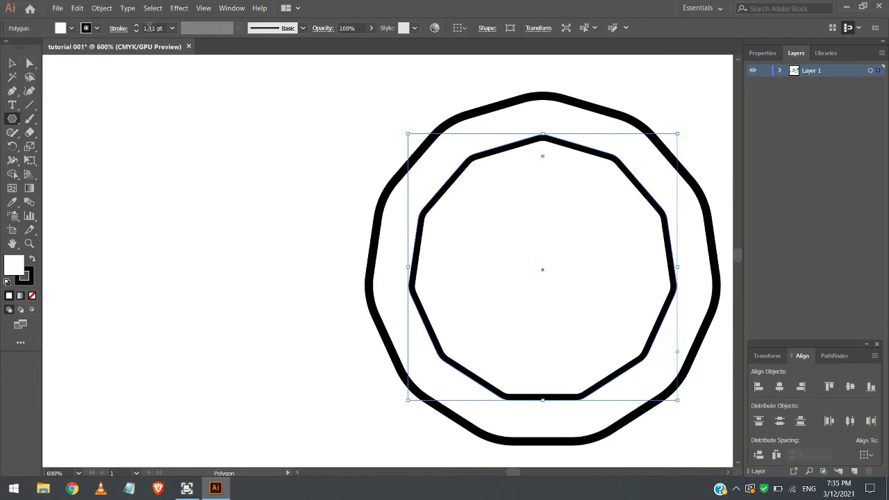
{"action": "left_click", "coordinate": [12, 62]}
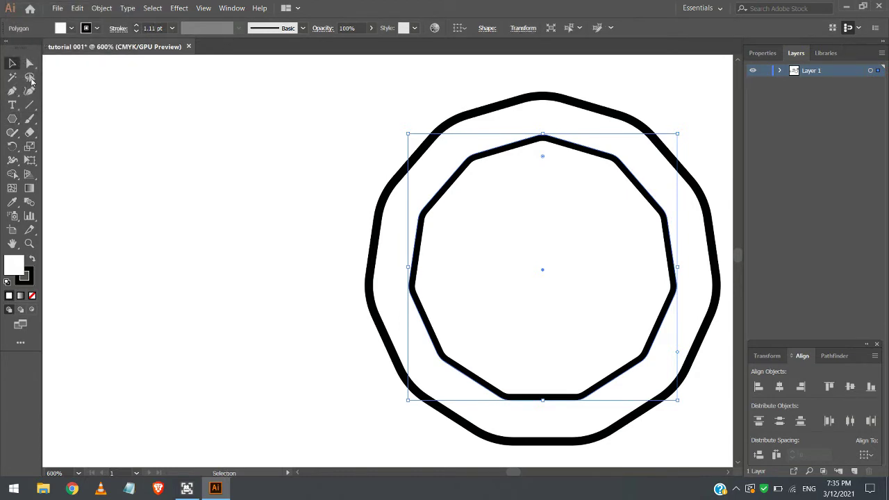
Set the inner polygon's stroke weight to 3 pt.
{"action": "left_click", "coordinate": [236, 169]}
{"action": "left_click", "coordinate": [438, 202]}
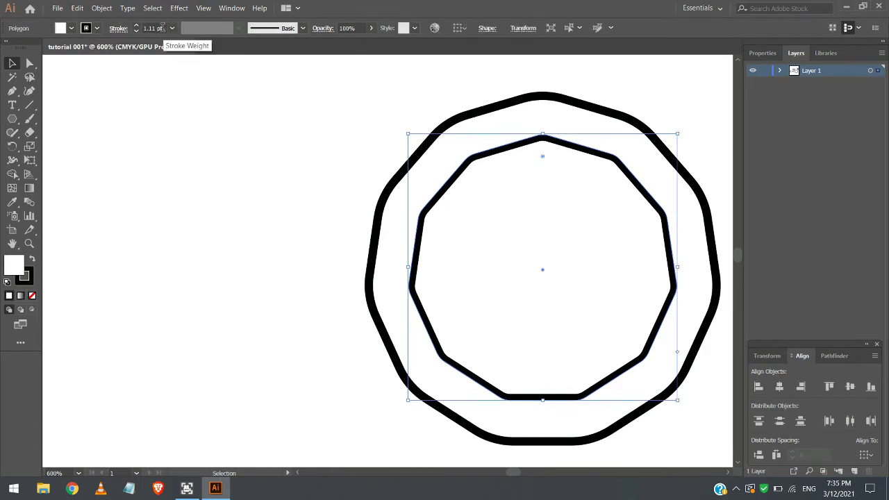
{"action": "left_click", "coordinate": [162, 27]}
{"action": "type", "text": "3"}
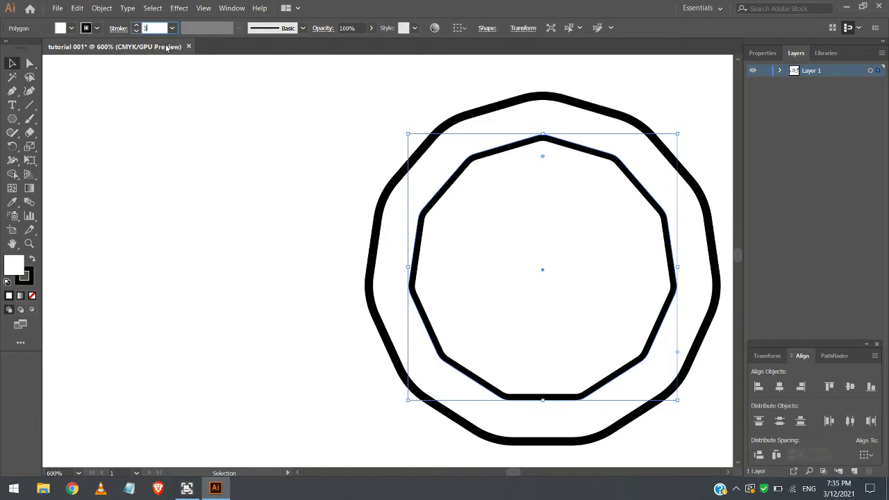
{"action": "key", "text": "Return"}
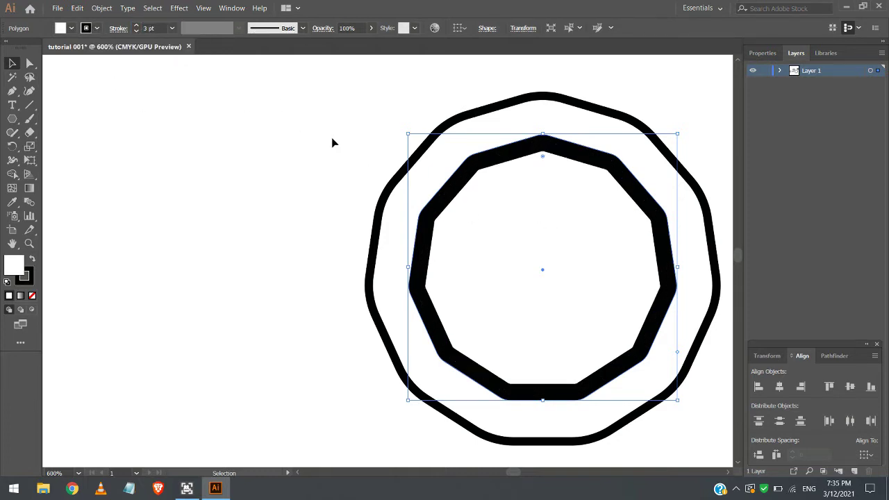
Set the outer polygon's stroke weight to 2 pt.
{"action": "left_click", "coordinate": [397, 179]}
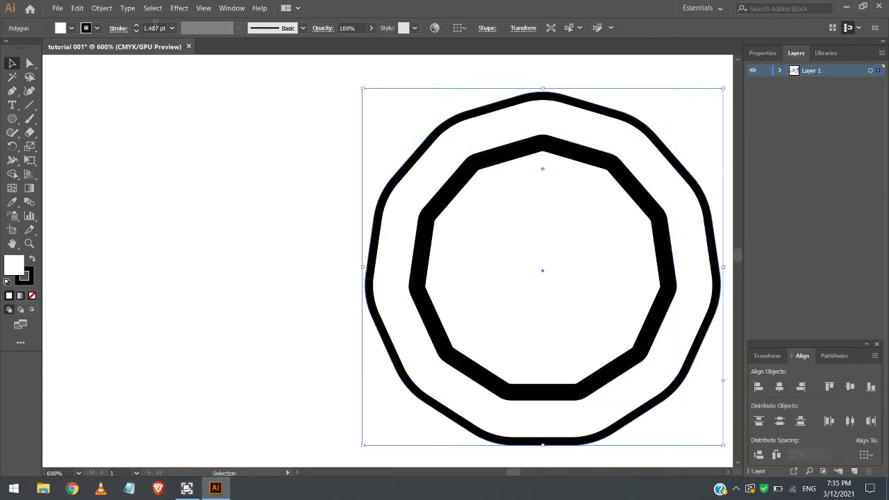
{"action": "left_click", "coordinate": [165, 28]}
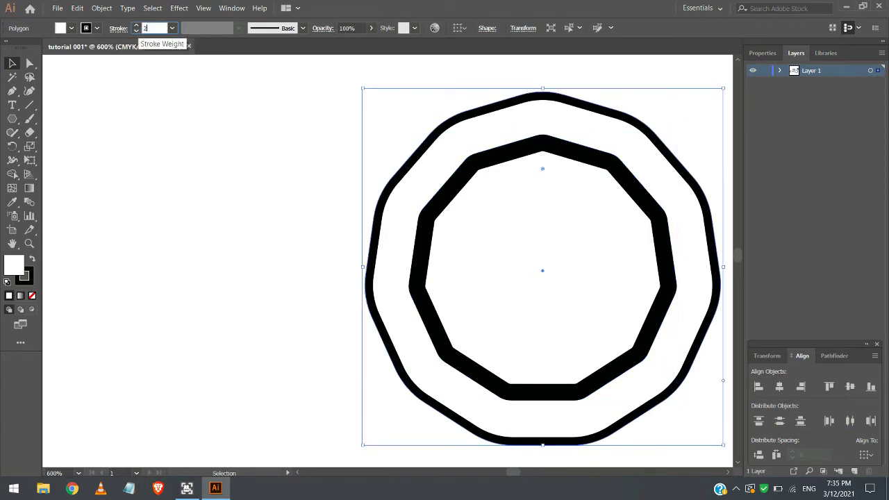
{"action": "left_click", "coordinate": [137, 26]}
{"action": "left_click", "coordinate": [343, 143]}
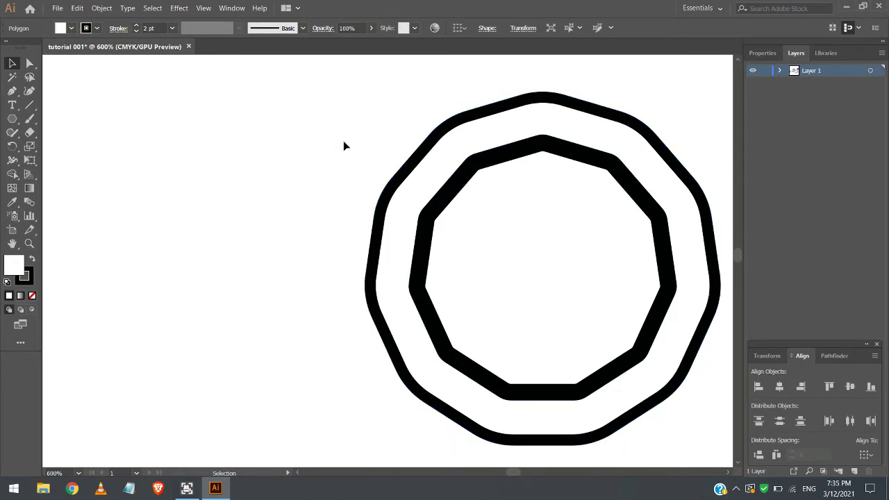
{"action": "left_click", "coordinate": [394, 197]}
{"action": "left_click", "coordinate": [71, 28]}
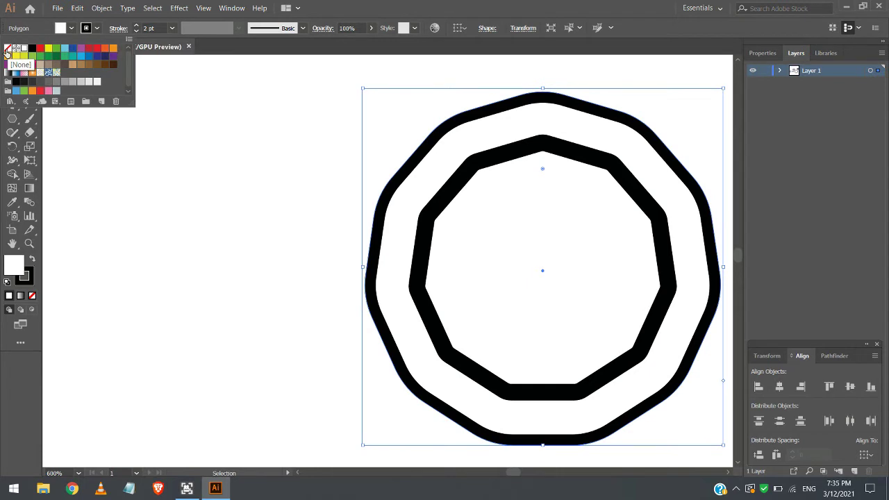
{"action": "left_click", "coordinate": [384, 141]}
Remove the fill from the inner polygon by setting it to None.
{"action": "left_click", "coordinate": [464, 184]}
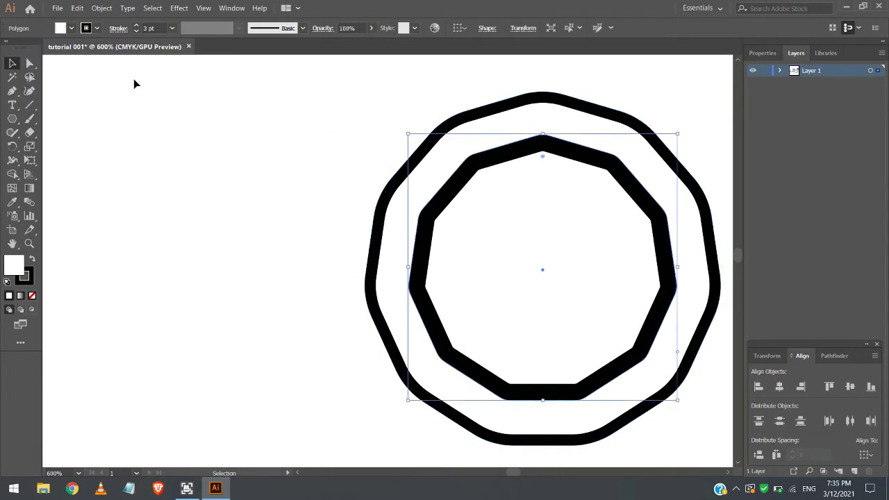
{"action": "left_click", "coordinate": [84, 29]}
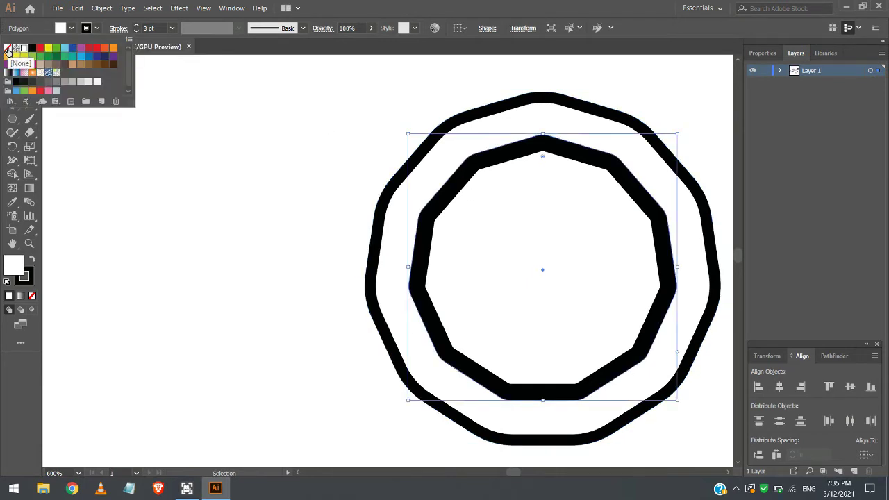
{"action": "key", "text": "slash"}
{"action": "scroll", "coordinate": [271, 176], "scroll_direction": "down", "scroll_amount": 2, "text": "alt"}
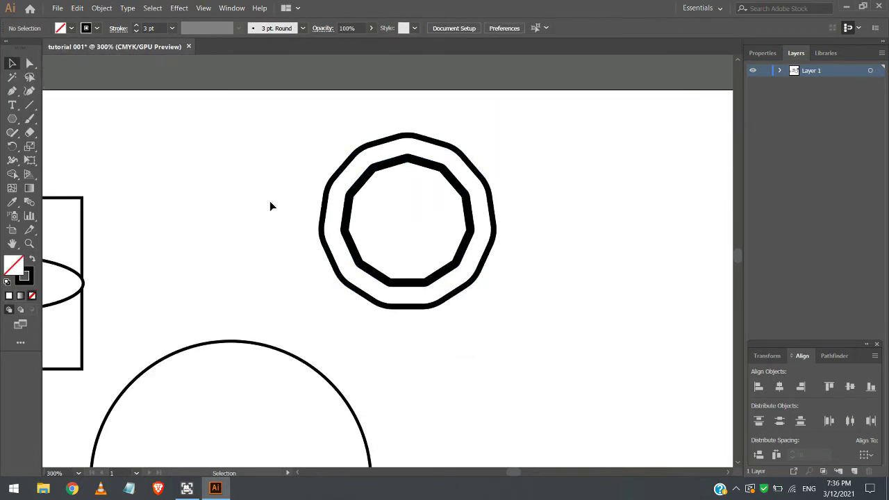
Deselect the polygons and expand Layer 1 to list its individual objects.
{"action": "left_click", "coordinate": [354, 205]}
{"action": "scroll", "coordinate": [608, 249], "scroll_direction": "down", "scroll_amount": 3, "text": "alt"}
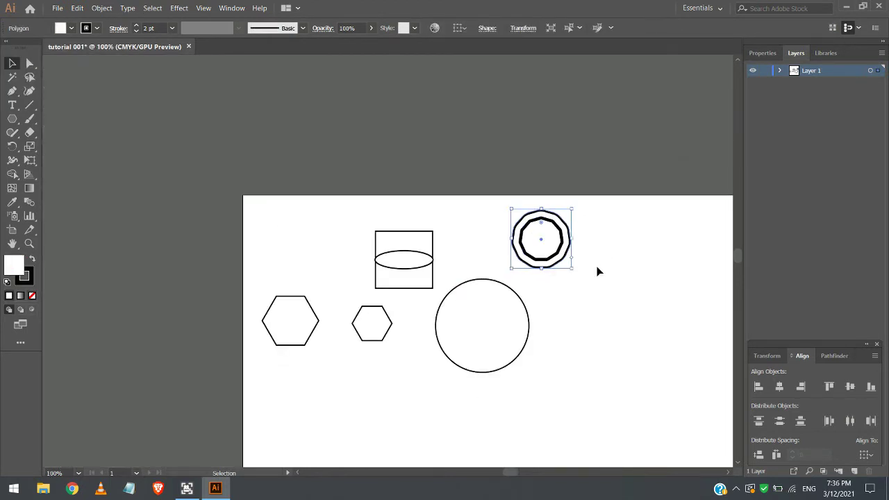
{"action": "left_click", "coordinate": [597, 271]}
{"action": "left_click", "coordinate": [779, 70]}
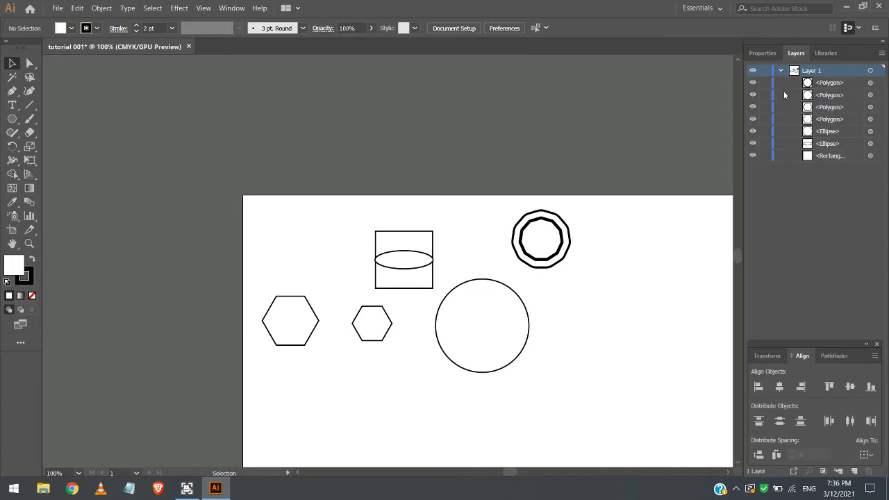
Hide every object in Layer 1 one by one, from the rectangle up to the topmost polygon.
{"action": "left_click", "coordinate": [753, 155]}
{"action": "left_click", "coordinate": [753, 143]}
{"action": "left_click", "coordinate": [753, 132]}
{"action": "left_click", "coordinate": [753, 119]}
{"action": "left_click", "coordinate": [753, 107]}
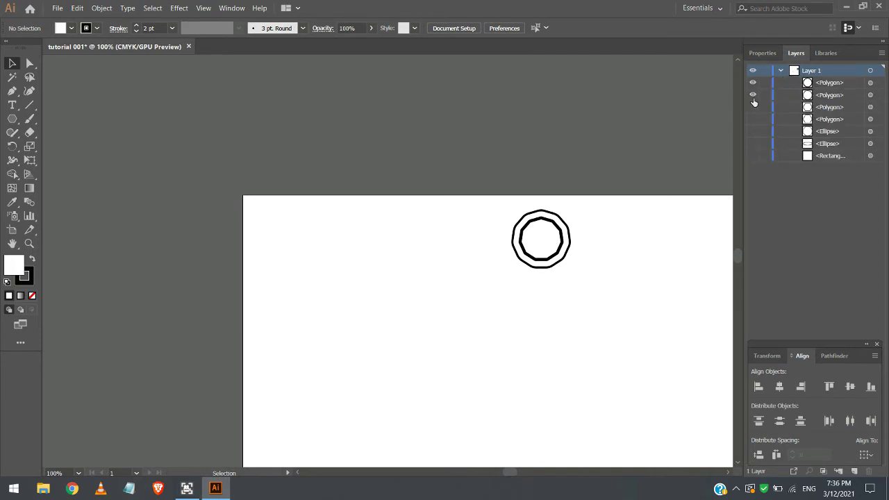
{"action": "left_click", "coordinate": [753, 95]}
{"action": "left_click", "coordinate": [753, 82]}
Switch Layer 1 to outline view and back to preview, and make all its objects visible again.
{"action": "left_click", "coordinate": [753, 70], "text": "ctrl"}
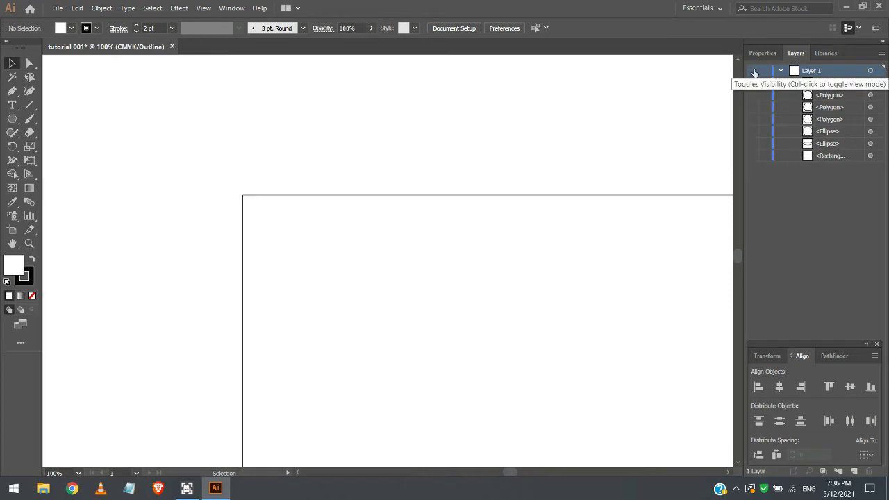
{"action": "left_click", "coordinate": [753, 72], "text": "ctrl"}
{"action": "left_click_drag", "start_coordinate": [753, 82], "coordinate": [751, 159]}
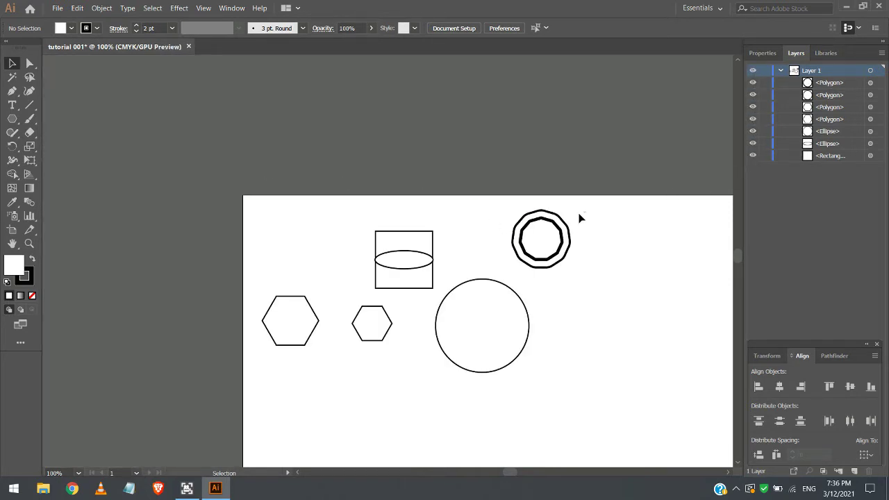
Select the two nested polygons near the artboard's upper edge, including their entries in Layer 1, and copy them.
{"action": "left_click_drag", "start_coordinate": [585, 209], "coordinate": [501, 276]}
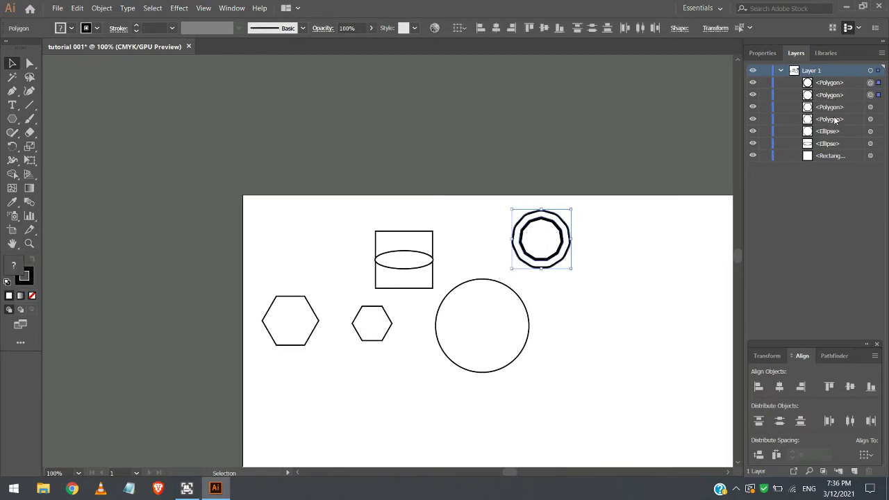
{"action": "left_click", "coordinate": [836, 85]}
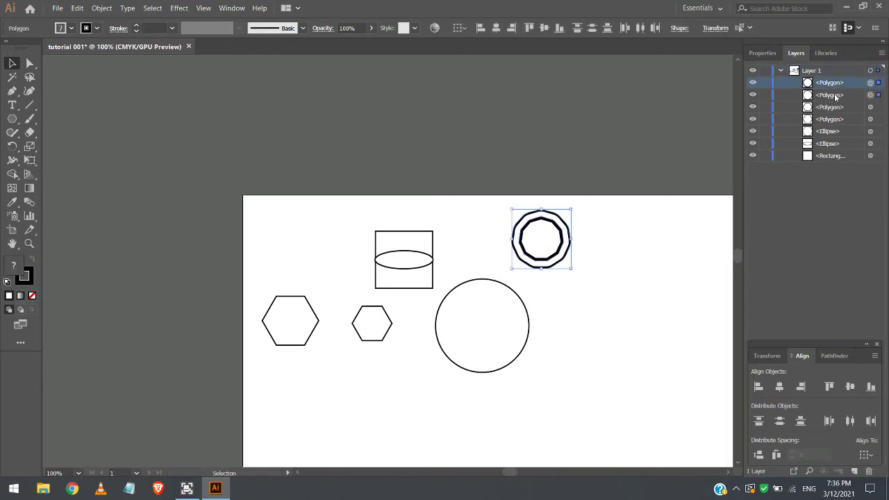
{"action": "left_click", "coordinate": [836, 95], "text": "shift"}
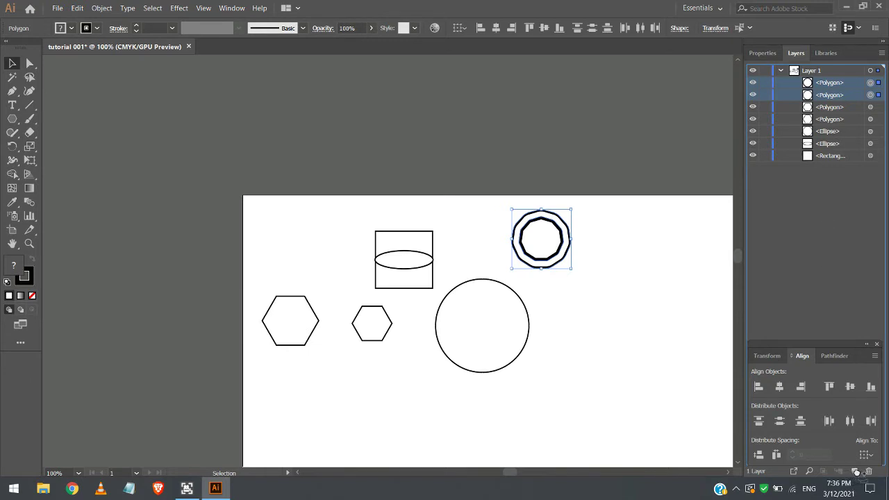
{"action": "key", "text": "ctrl+c"}
Try pasting the copied polygons in front of the originals, dismiss the floating alignment controls, and undo the paste.
{"action": "key", "text": "ctrl+f"}
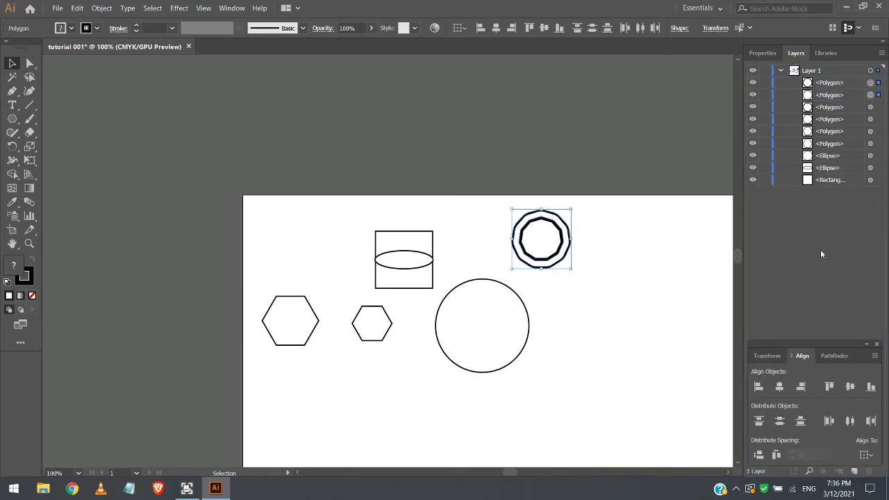
{"action": "left_click", "coordinate": [877, 344]}
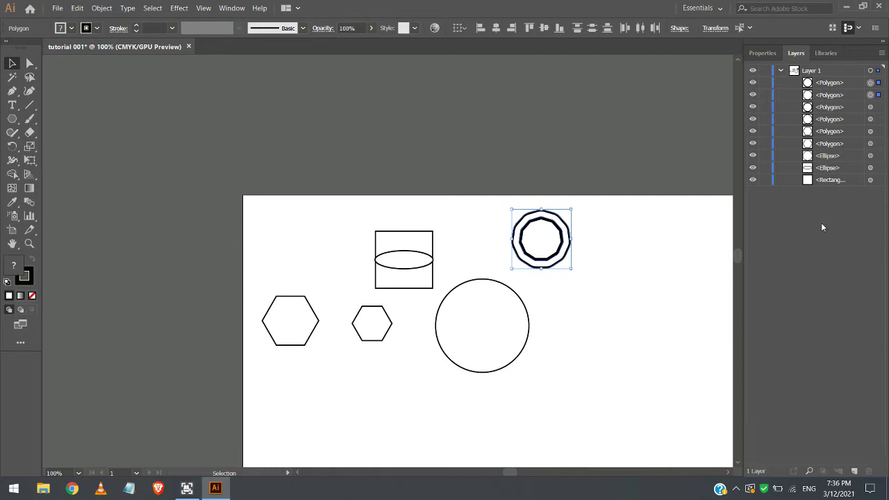
{"action": "left_click", "coordinate": [607, 313]}
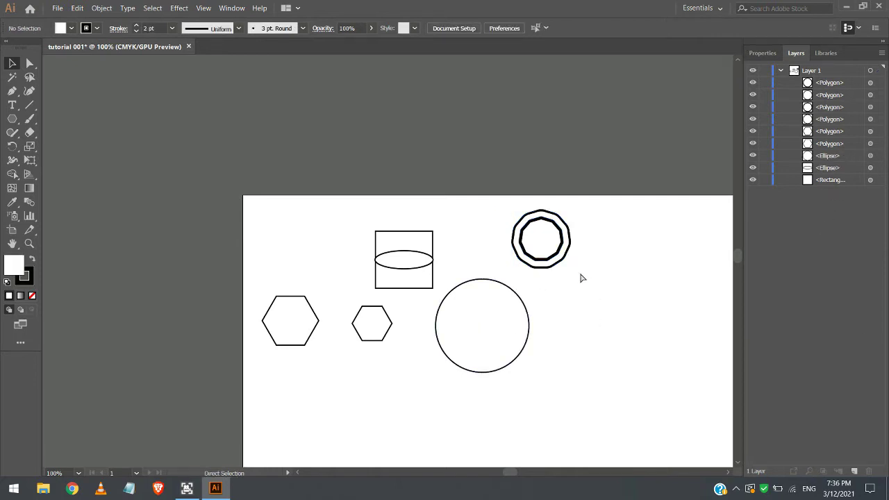
{"action": "key", "text": "ctrl+z"}
{"action": "left_click", "coordinate": [587, 321]}
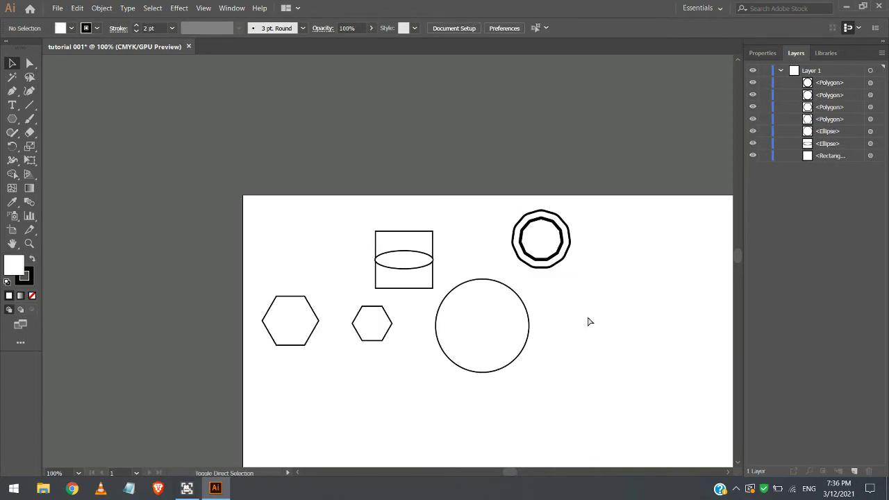
Delete the two nested polygons from Layer 1 and create a new layer named poly.
{"action": "left_click_drag", "start_coordinate": [594, 188], "coordinate": [513, 281]}
{"action": "key", "text": "Delete"}
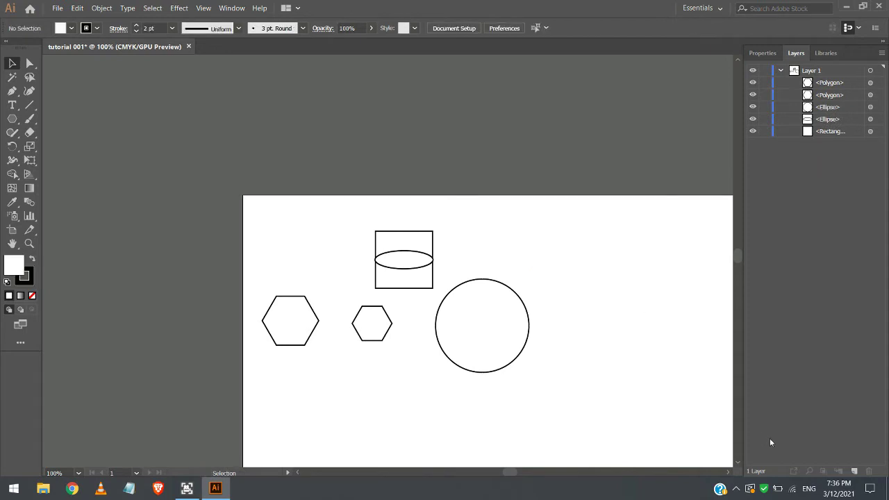
{"action": "left_click", "coordinate": [854, 471]}
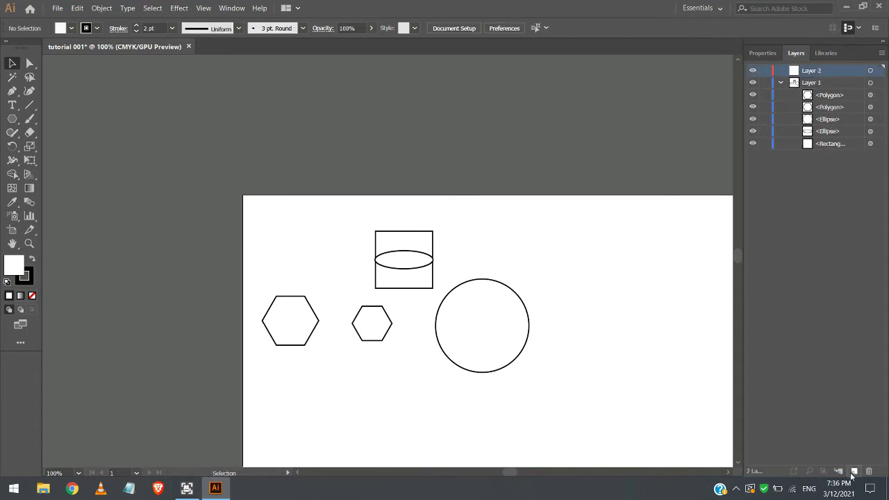
{"action": "double_click", "coordinate": [807, 72]}
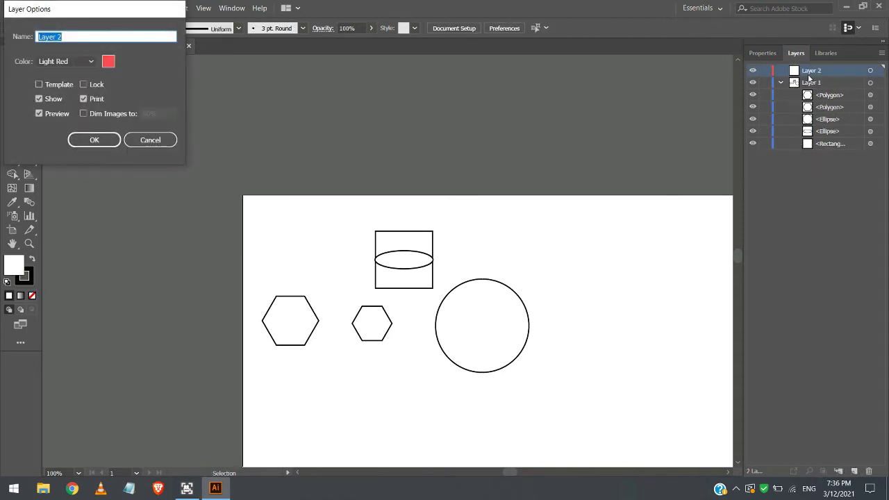
{"action": "type", "text": "poly"}
{"action": "left_click", "coordinate": [95, 140]}
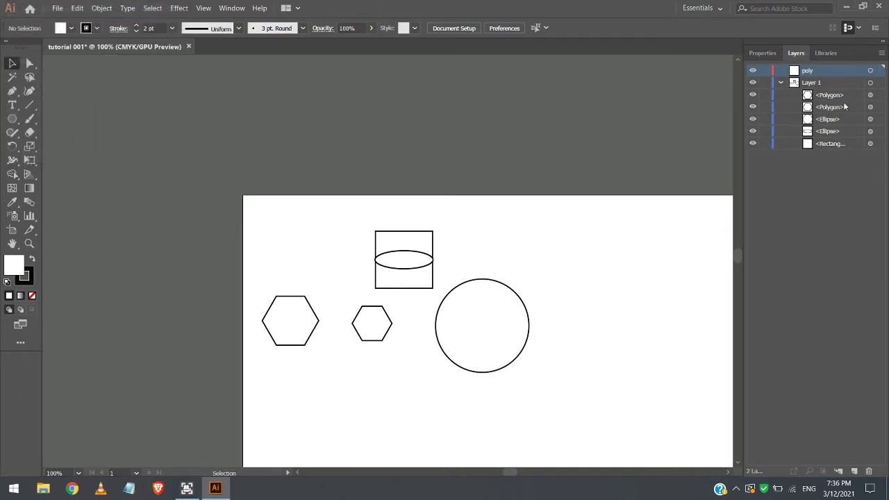
Paste the copied polygons into the poly layer, and collapse and hide Layer 1.
{"action": "key", "text": "ctrl+v"}
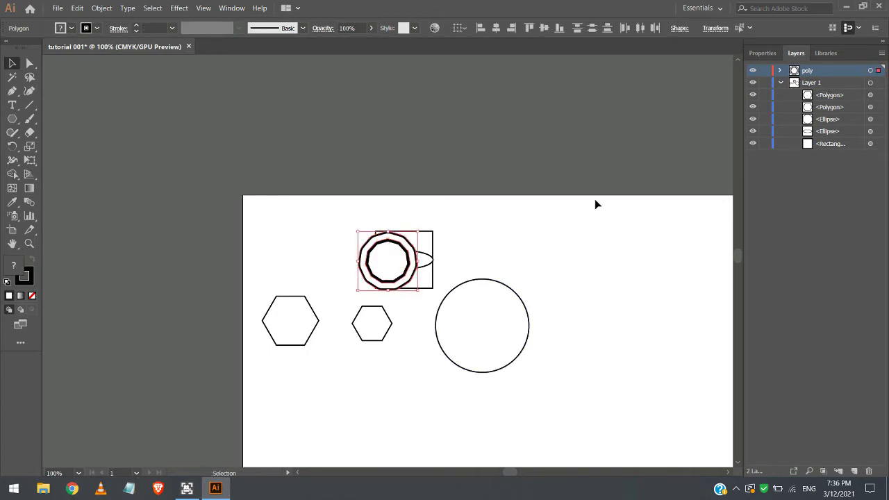
{"action": "left_click", "coordinate": [780, 83]}
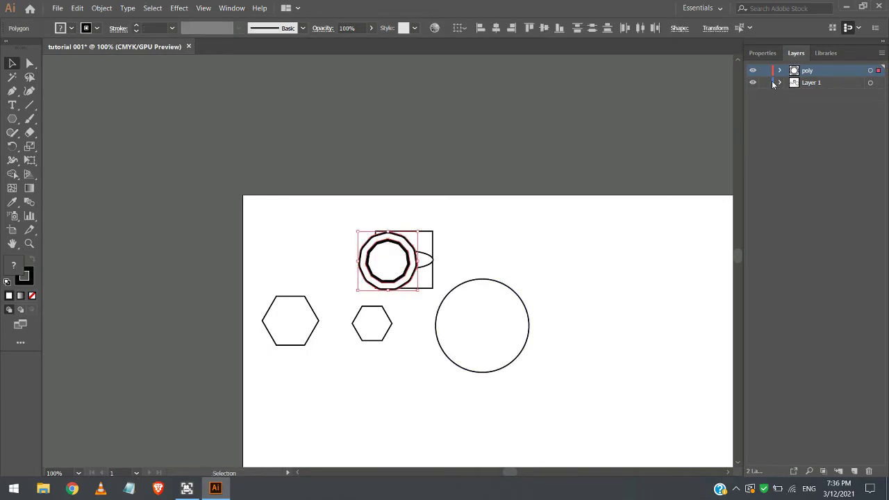
{"action": "left_click", "coordinate": [753, 83]}
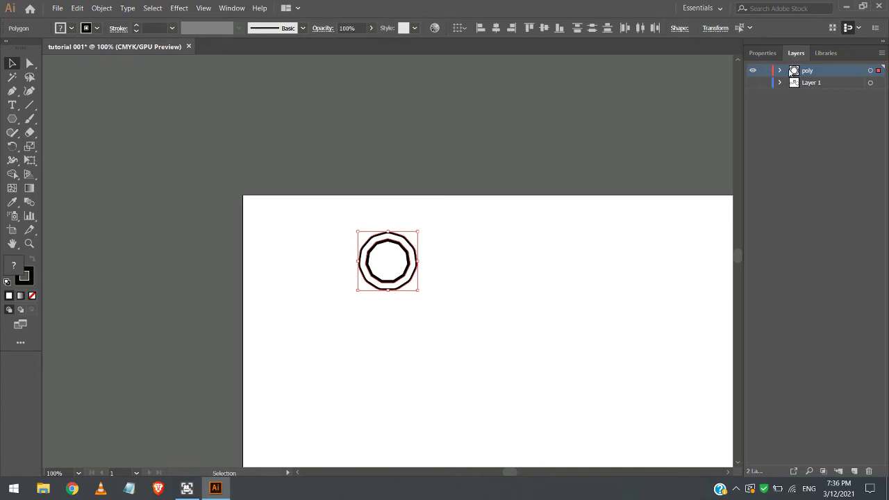
Expand the poly layer, switch its upper polygon's visibility off and on, and deselect everything.
{"action": "left_click", "coordinate": [780, 71]}
{"action": "left_click", "coordinate": [827, 84]}
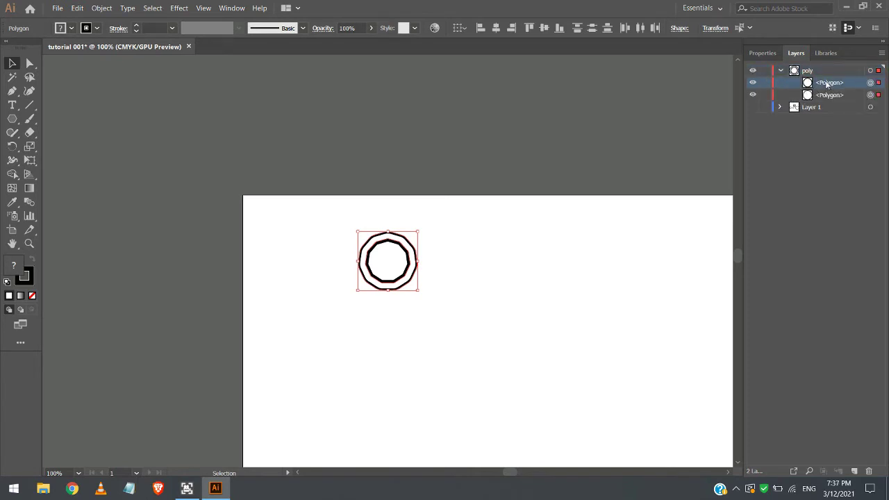
{"action": "left_click", "coordinate": [753, 83]}
{"action": "left_click", "coordinate": [753, 83]}
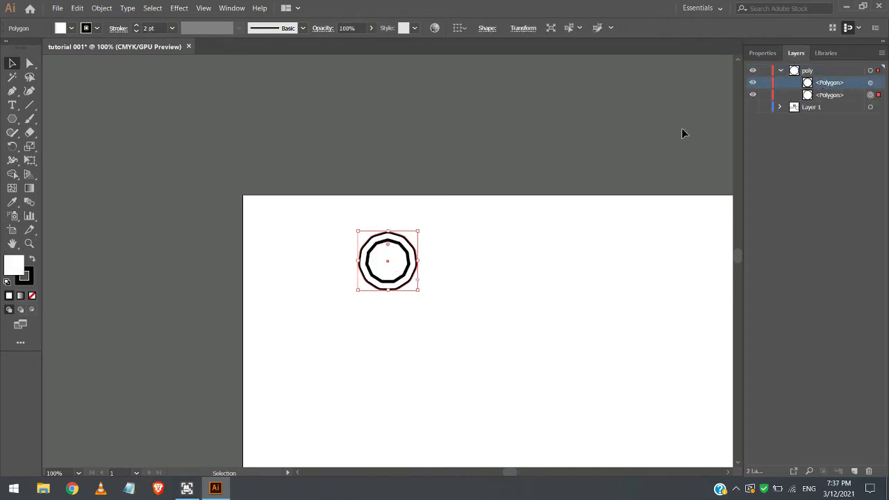
{"action": "left_click", "coordinate": [492, 284]}
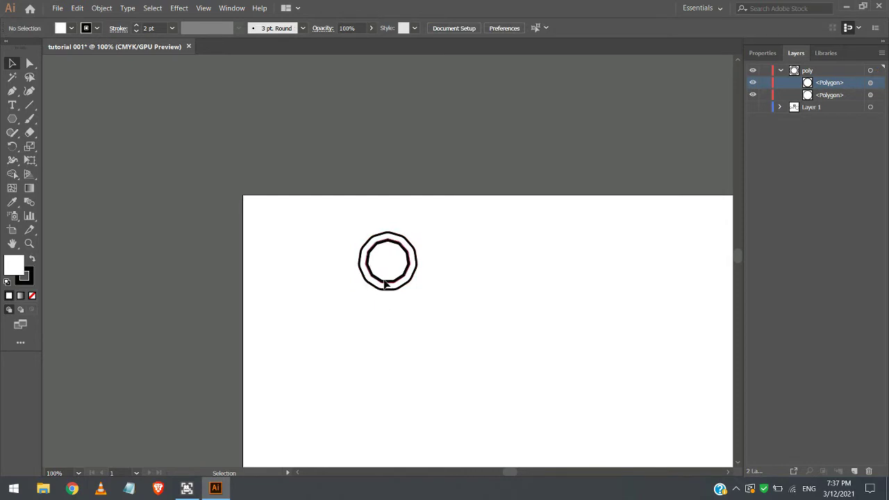
Select both nested polygons and scale them up together proportionally to about 2.6 times their size.
{"action": "left_click", "coordinate": [366, 262]}
{"action": "left_click_drag", "start_coordinate": [444, 310], "coordinate": [356, 231]}
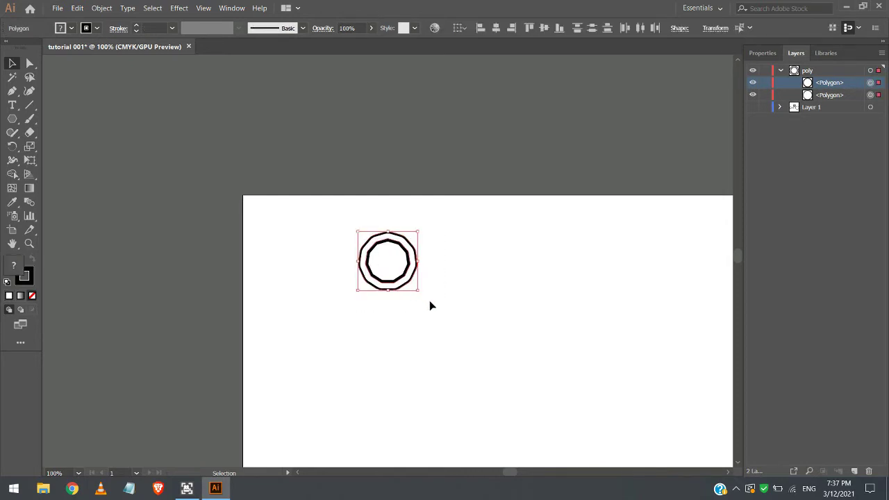
{"action": "left_click_drag", "start_coordinate": [417, 291], "coordinate": [517, 387]}
{"action": "left_click", "coordinate": [598, 304]}
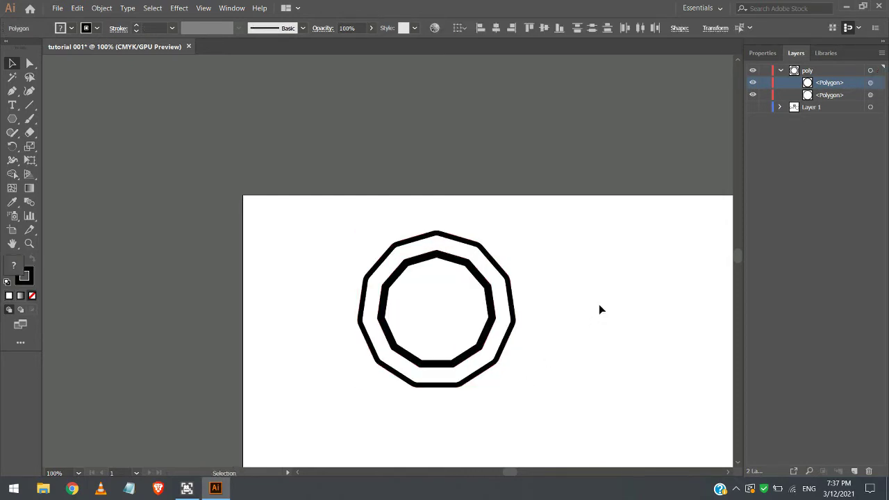
Collapse the poly layer and make Layer 1 visible again.
{"action": "left_click", "coordinate": [780, 73]}
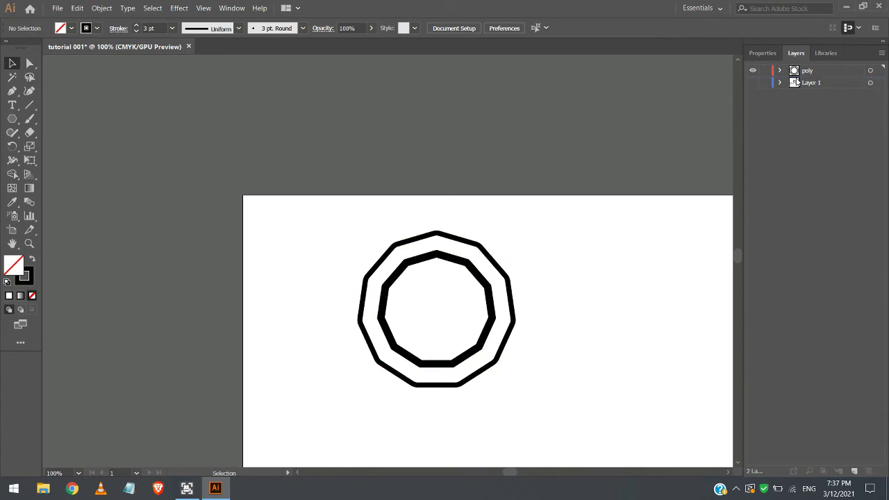
{"action": "left_click", "coordinate": [804, 84]}
{"action": "left_click", "coordinate": [780, 84]}
{"action": "left_click", "coordinate": [779, 84]}
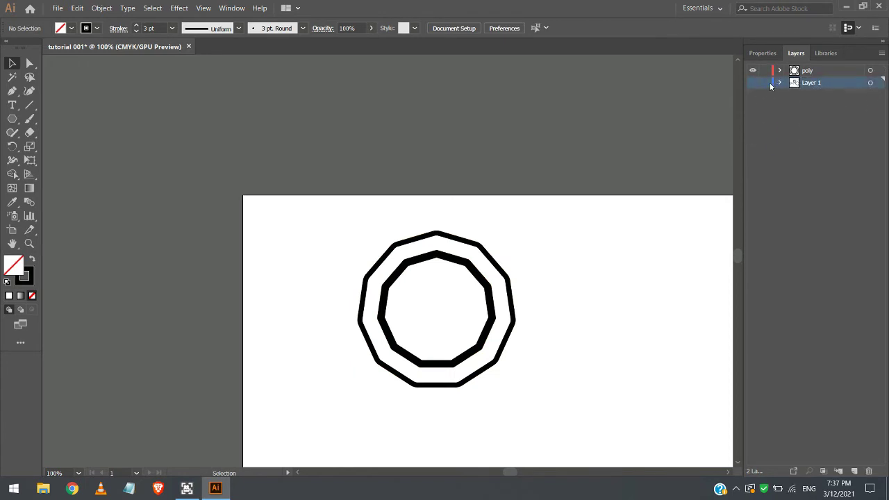
{"action": "left_click", "coordinate": [753, 84]}
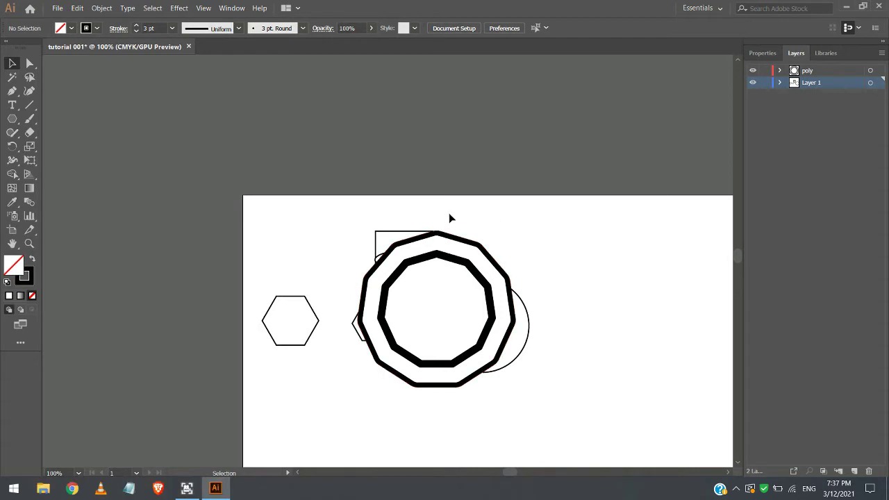
Try moving the outer and inner polygons separately away from the other shapes, and undo both moves.
{"action": "left_click_drag", "start_coordinate": [383, 261], "coordinate": [551, 236]}
{"action": "left_click_drag", "start_coordinate": [470, 276], "coordinate": [586, 265]}
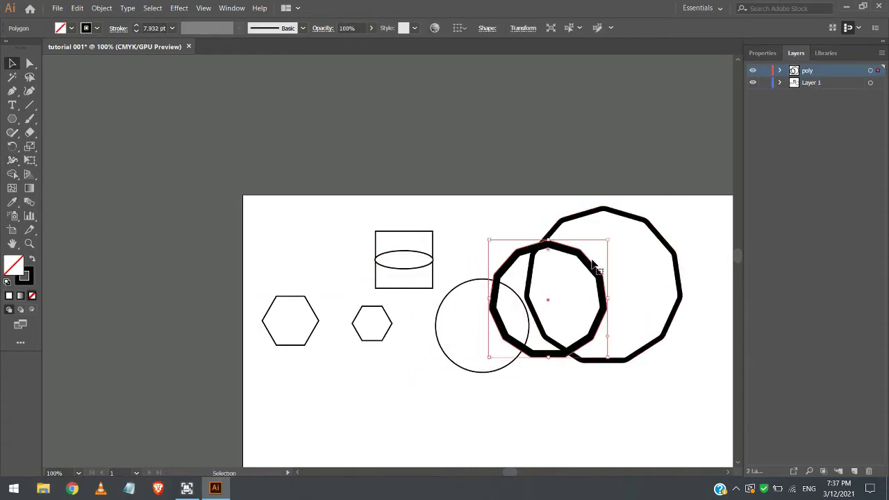
{"action": "key", "text": "ctrl+z"}
{"action": "key", "text": "ctrl+z"}
{"action": "left_click", "coordinate": [479, 220]}
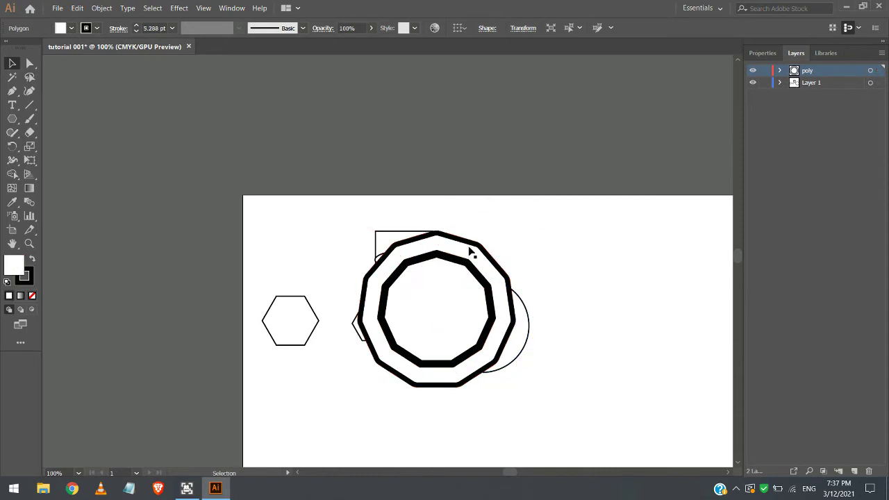
Select both the inner and outer polygons in the poly layer and group them.
{"action": "left_click_drag", "start_coordinate": [472, 254], "coordinate": [496, 248]}
{"action": "key", "text": "a"}
{"action": "left_click", "coordinate": [538, 260]}
{"action": "key", "text": "v"}
{"action": "left_click", "coordinate": [475, 273]}
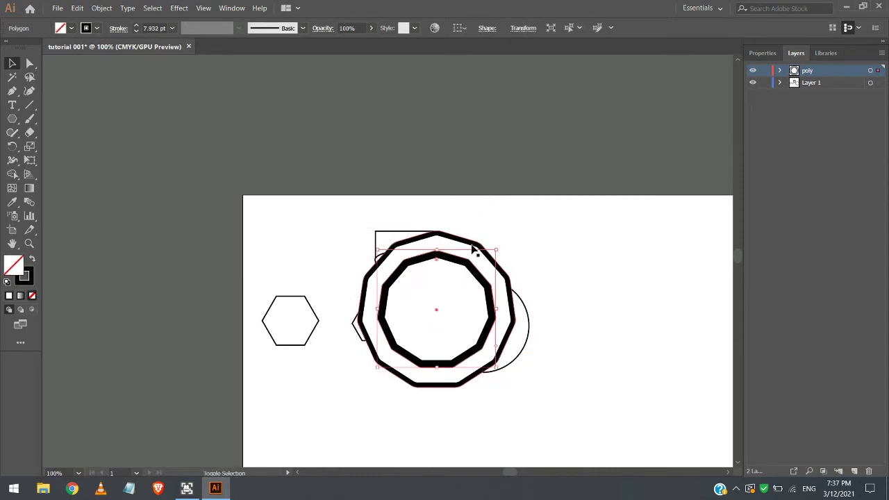
{"action": "left_click", "coordinate": [473, 247], "text": "shift"}
{"action": "right_click", "coordinate": [471, 247]}
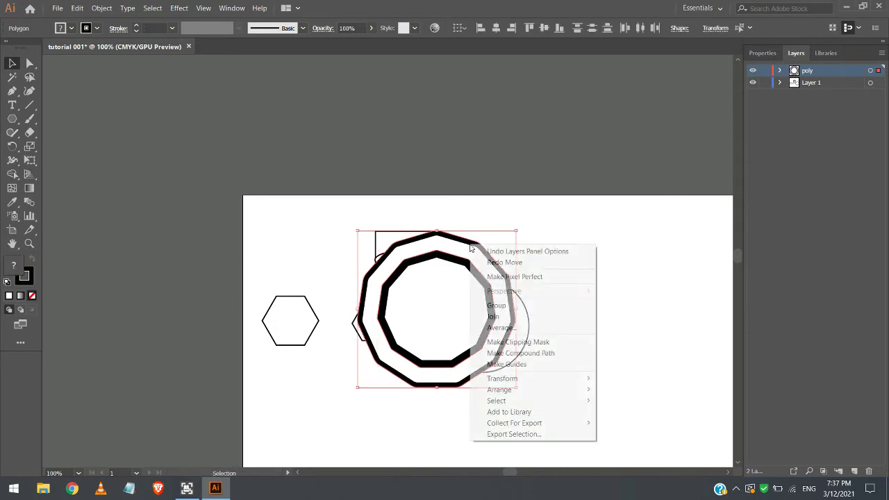
{"action": "left_click", "coordinate": [496, 305]}
Move the grouped polygons to the right of the large circle, clear of all other shapes, and deselect them.
{"action": "left_click", "coordinate": [461, 196]}
{"action": "left_click_drag", "start_coordinate": [453, 263], "coordinate": [648, 242]}
{"action": "left_click", "coordinate": [503, 175]}
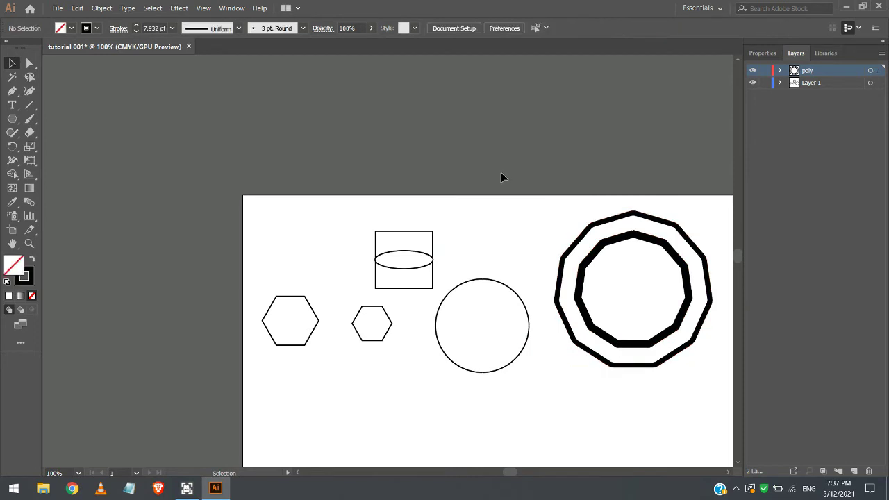
Select the square and its ellipse and preview their separate regions with the Shape Builder tool, without merging anything.
{"action": "left_click_drag", "start_coordinate": [364, 226], "coordinate": [437, 290]}
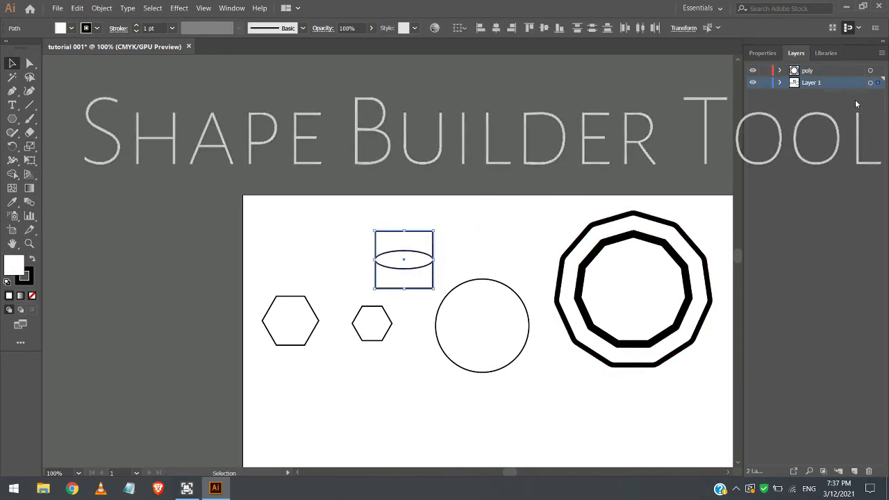
{"action": "left_click", "coordinate": [12, 176]}
{"action": "scroll", "coordinate": [467, 271], "scroll_direction": "up", "scroll_amount": 3}
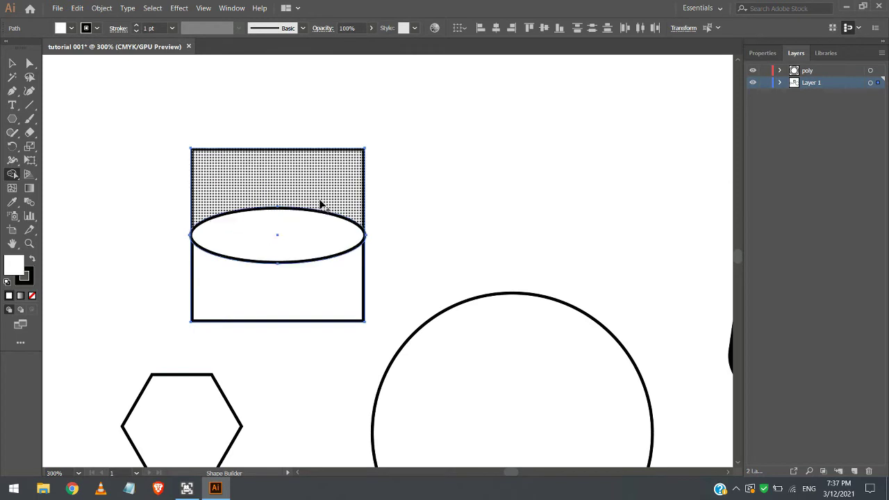
{"action": "scroll", "coordinate": [409, 175], "scroll_direction": "down", "scroll_amount": 1}
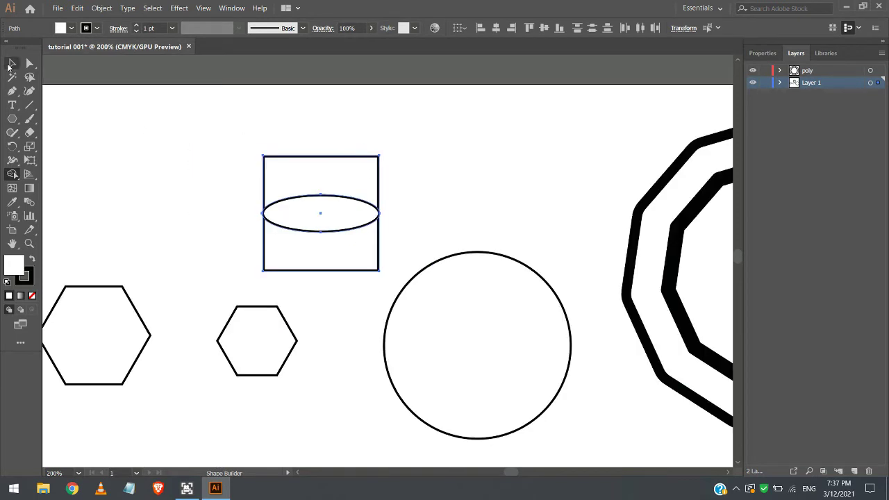
{"action": "left_click", "coordinate": [12, 64]}
{"action": "scroll", "coordinate": [348, 195], "scroll_direction": "down", "scroll_amount": 1}
{"action": "scroll", "coordinate": [302, 292], "scroll_direction": "up", "scroll_amount": 1}
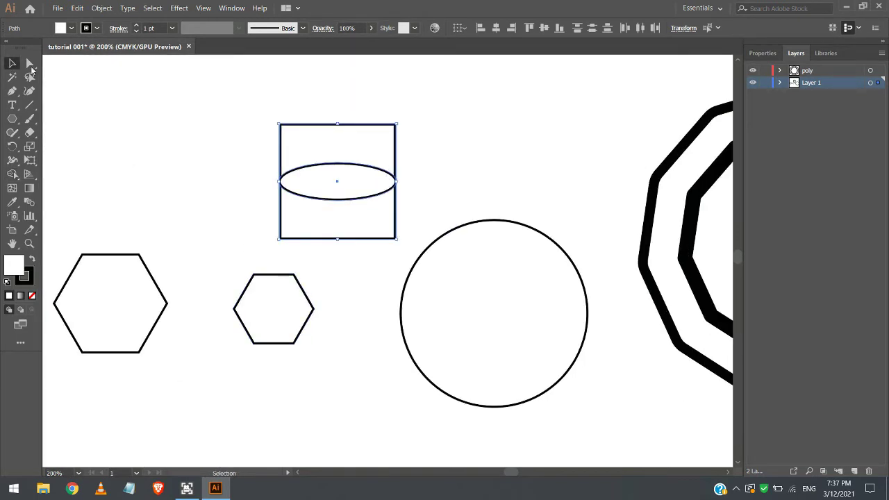
Overlap the small hexagon with the square's left edge and the circle with its lower-right corner, and select all four overlapping shapes.
{"action": "left_click_drag", "start_coordinate": [250, 287], "coordinate": [259, 156]}
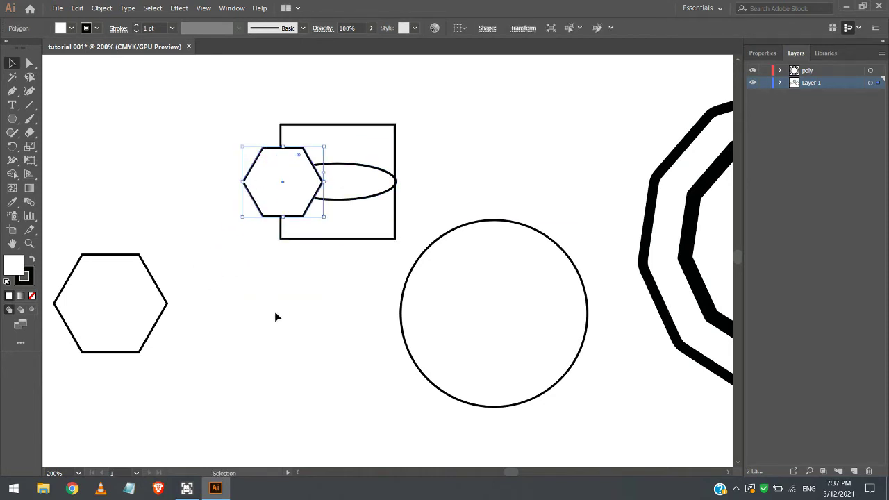
{"action": "left_click_drag", "start_coordinate": [406, 293], "coordinate": [338, 276]}
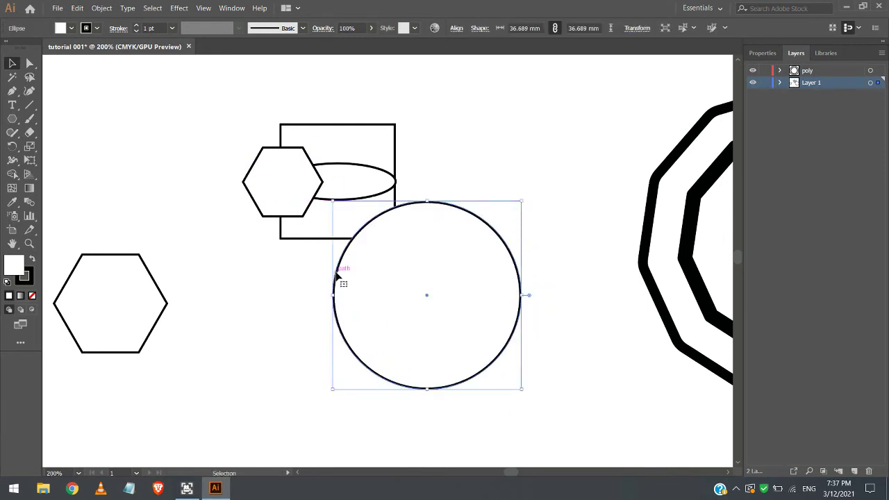
{"action": "left_click", "coordinate": [29, 63]}
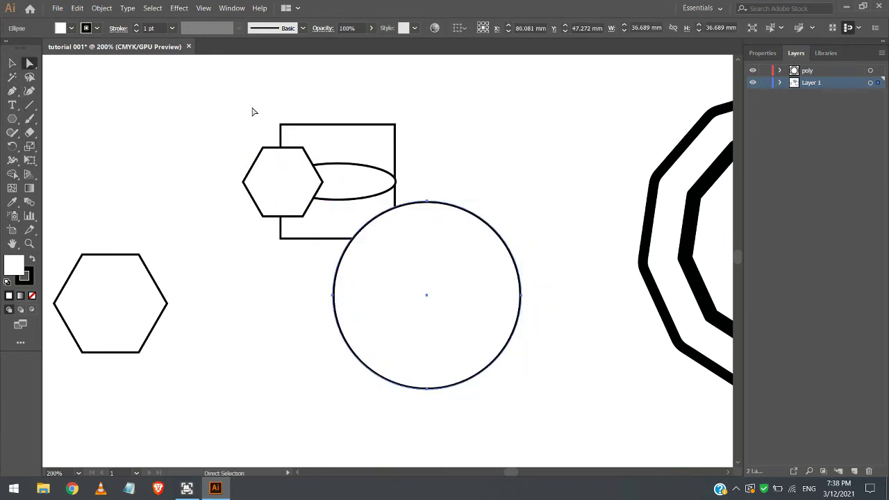
{"action": "left_click", "coordinate": [12, 62]}
{"action": "left_click_drag", "start_coordinate": [161, 94], "coordinate": [206, 92]}
{"action": "left_click", "coordinate": [456, 426]}
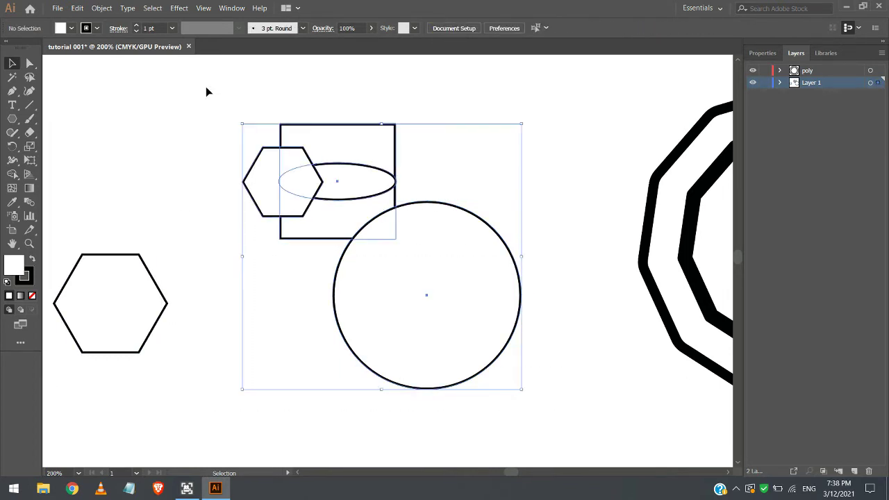
Try removing the circle and its overlap with the square's lower-right corner using the Shape Builder tool.
{"action": "left_click", "coordinate": [12, 188]}
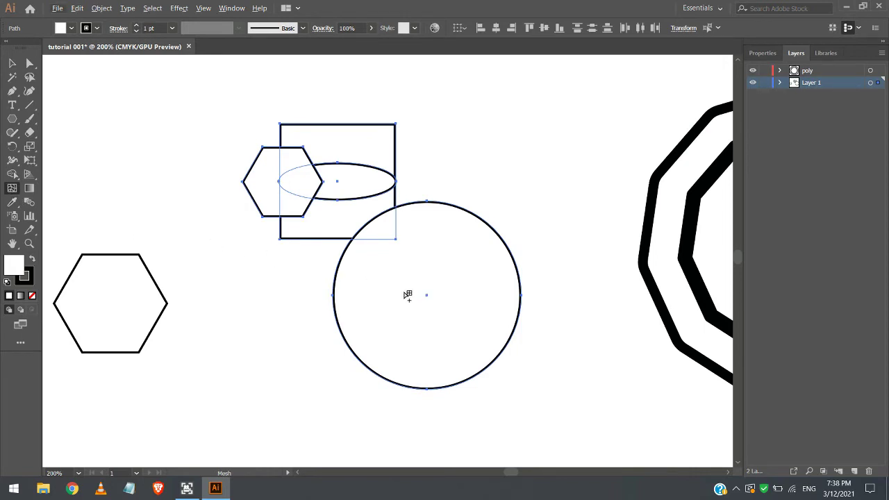
{"action": "left_click", "coordinate": [12, 175]}
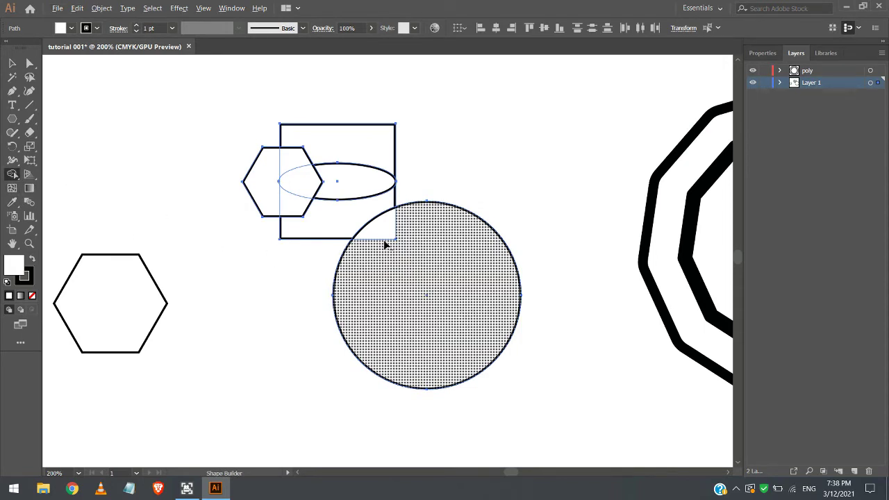
{"action": "left_click", "coordinate": [437, 278], "text": "alt"}
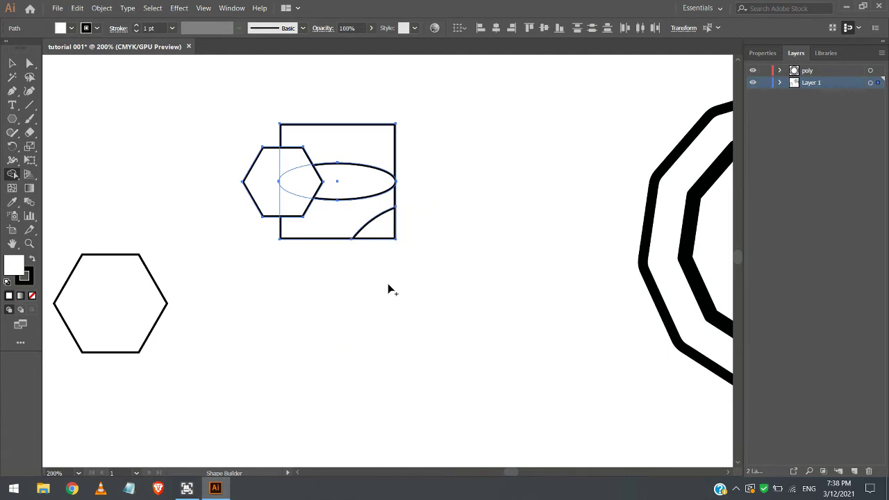
{"action": "left_click", "coordinate": [387, 238], "text": "alt"}
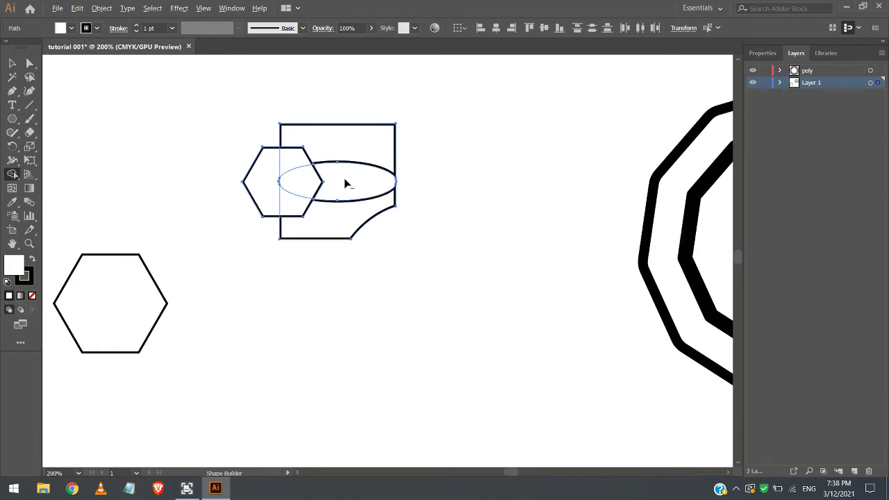
Try removing the square's upper region and the hexagon's regions outside the ellipse with Shape Builder.
{"action": "left_click", "coordinate": [336, 154], "text": "alt"}
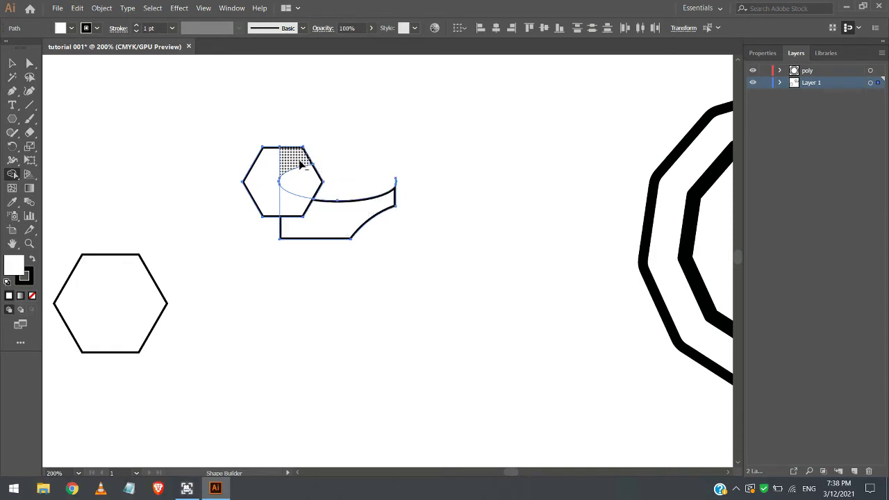
{"action": "left_click", "coordinate": [301, 164], "text": "alt"}
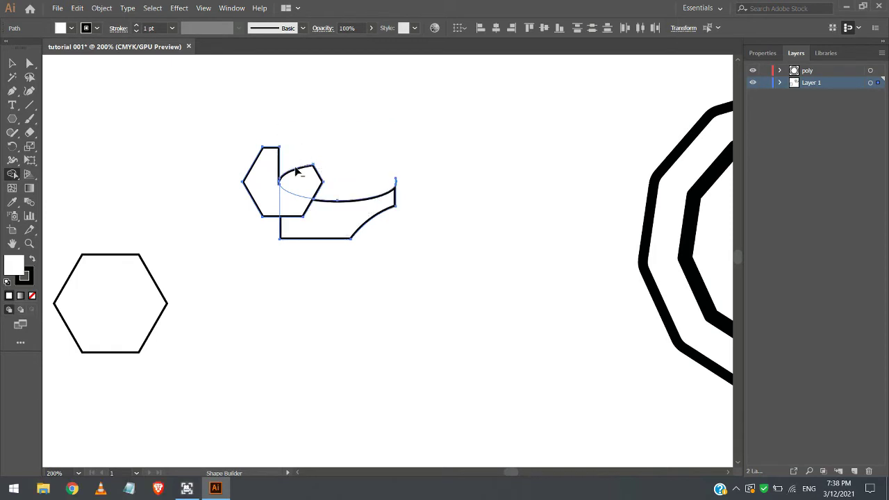
{"action": "left_click", "coordinate": [271, 212], "text": "alt"}
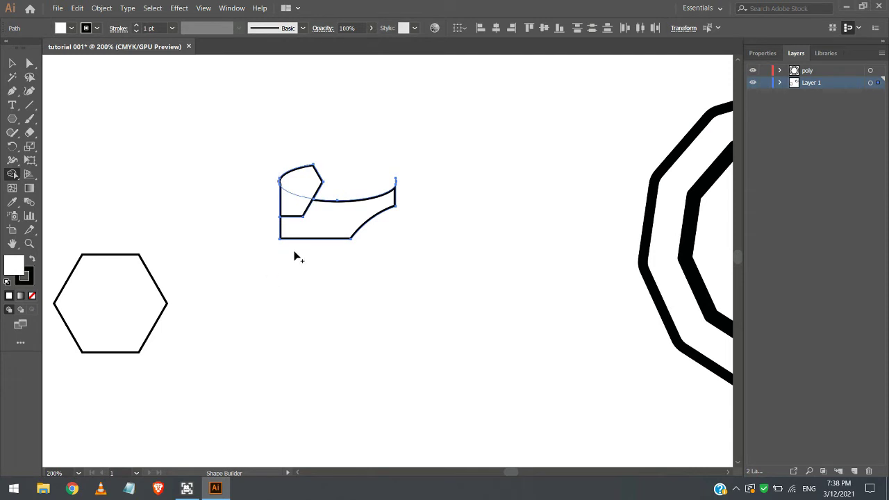
{"action": "left_click", "coordinate": [292, 207], "text": "alt"}
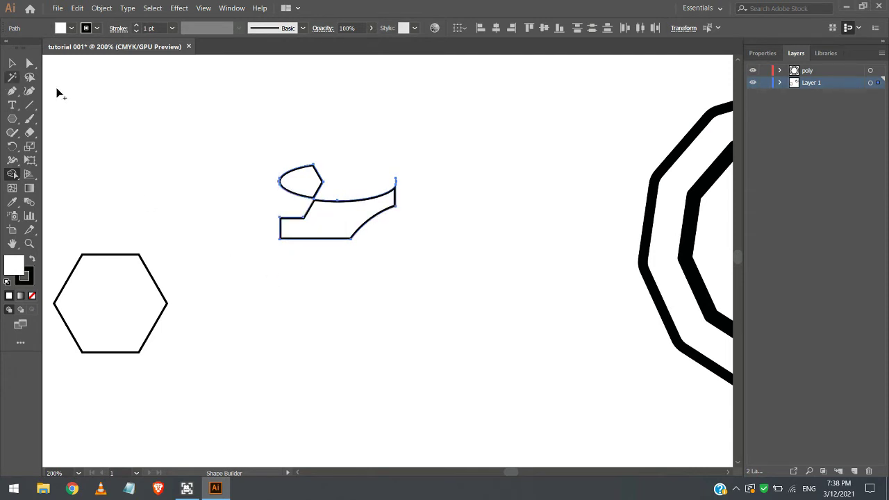
Try removing the square's lower region, and undo the removals back to the square with only its corner cut.
{"action": "key", "text": "ctrl+z"}
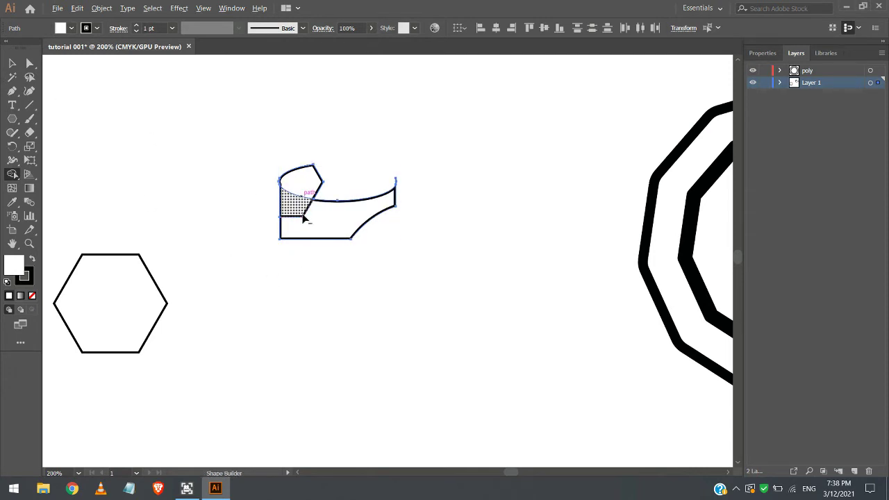
{"action": "left_click", "coordinate": [307, 221], "text": "alt"}
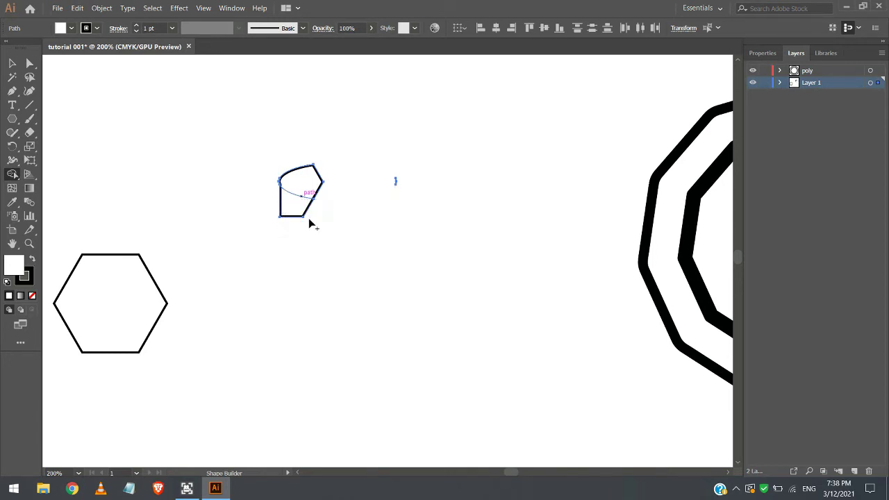
{"action": "key", "text": "ctrl+z"}
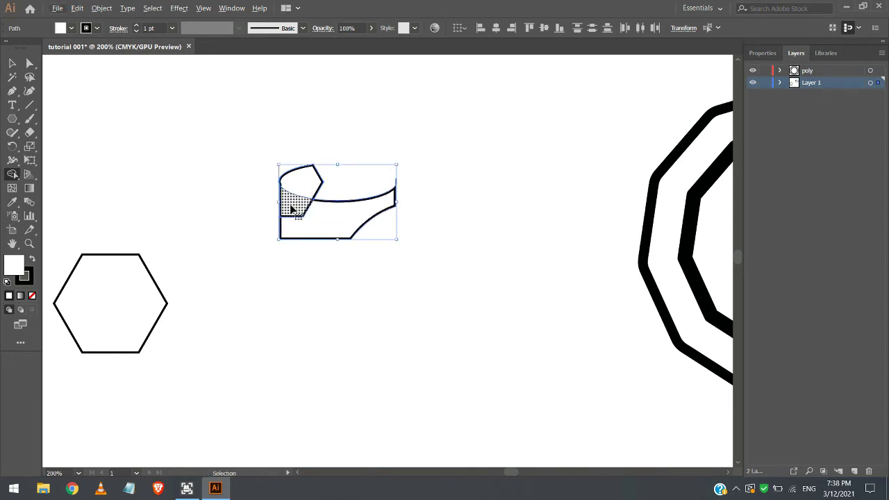
{"action": "key", "text": "ctrl+z"}
{"action": "key", "text": "ctrl+z"}
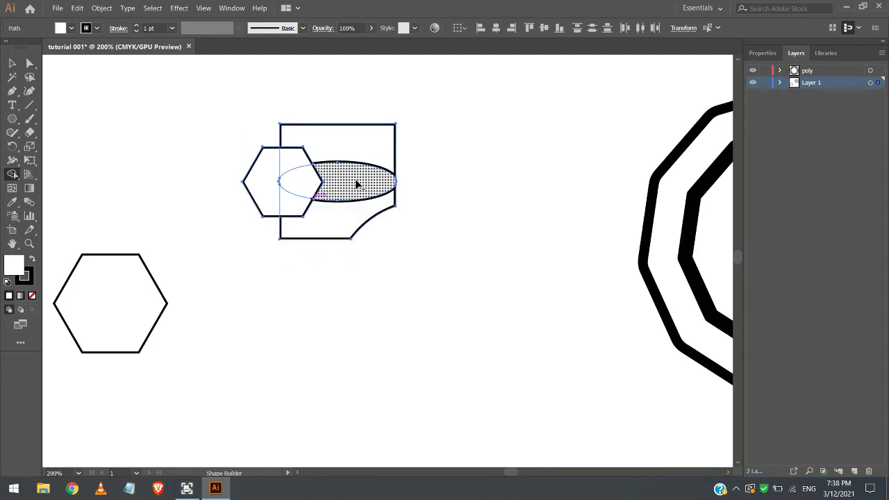
Try removing the ellipse, the hexagon's outer part and its overlaps with the square, and deselect the remaining pieces.
{"action": "left_click", "coordinate": [357, 184]}
{"action": "left_click", "coordinate": [262, 198], "text": "alt"}
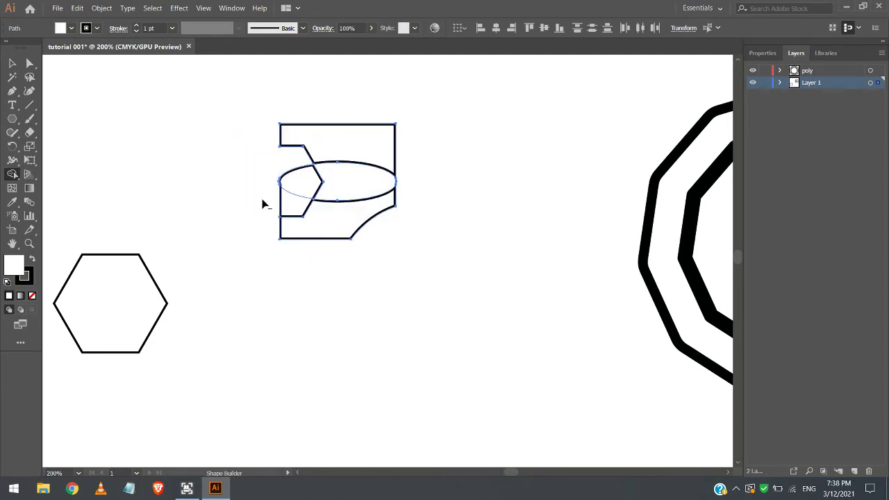
{"action": "left_click_drag", "start_coordinate": [297, 179], "coordinate": [292, 216]}
{"action": "left_click", "coordinate": [11, 64]}
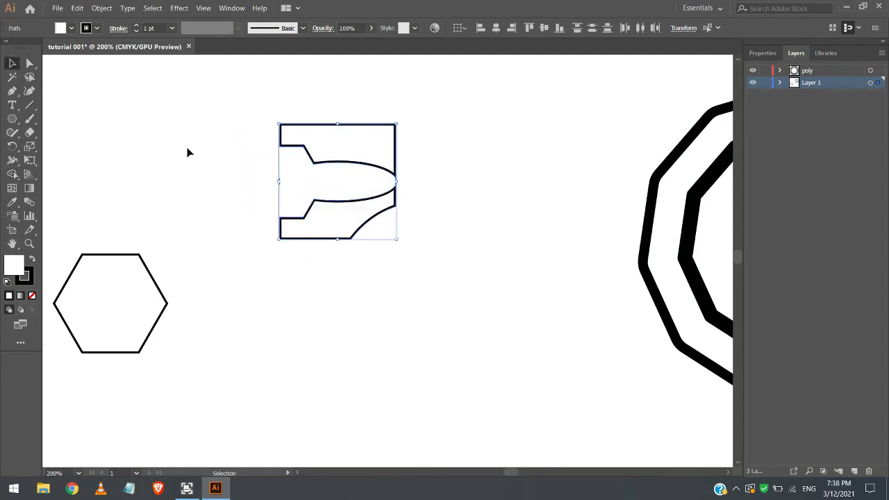
{"action": "left_click", "coordinate": [188, 151]}
Try removing the leftover ellipse sliver at the square's left edge with Shape Builder, and select the upper remaining piece.
{"action": "left_click", "coordinate": [327, 225]}
{"action": "left_click_drag", "start_coordinate": [235, 101], "coordinate": [473, 290]}
{"action": "left_click", "coordinate": [12, 174]}
{"action": "scroll", "coordinate": [264, 176], "scroll_direction": "up", "scroll_amount": 4}
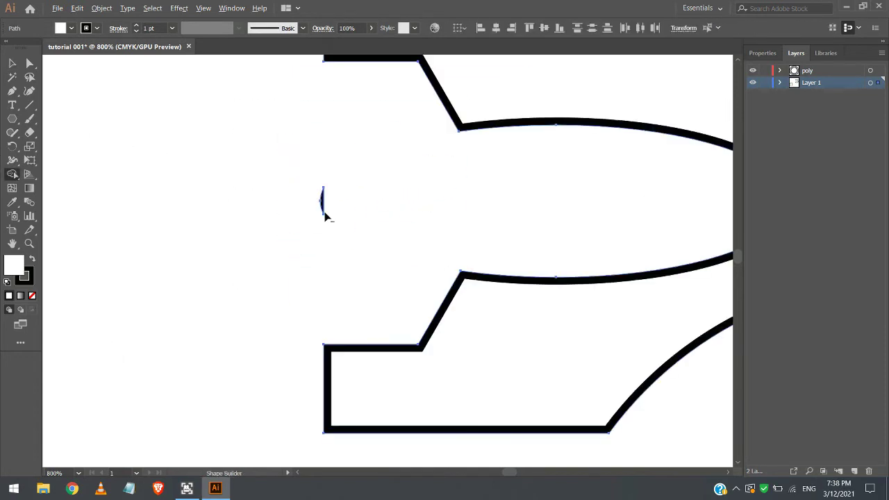
{"action": "left_click", "coordinate": [12, 64]}
{"action": "scroll", "coordinate": [389, 236], "scroll_direction": "down", "scroll_amount": 4}
{"action": "left_click", "coordinate": [442, 210]}
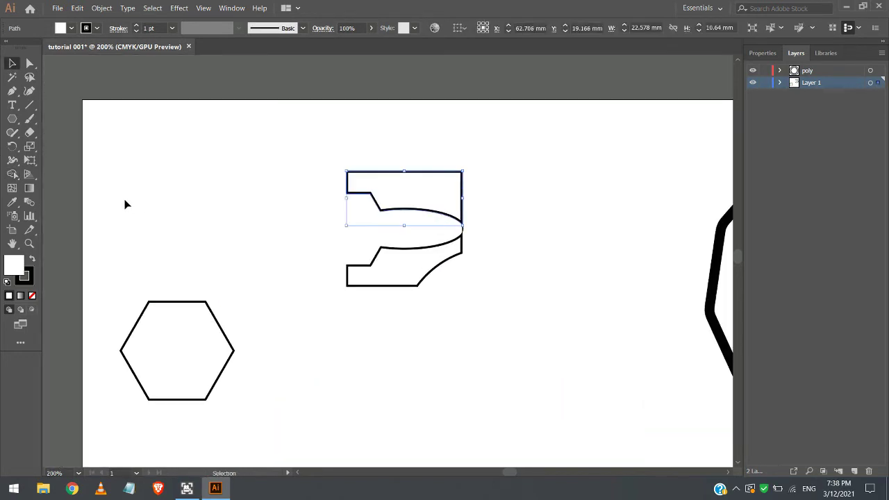
Undo all Shape Builder removals made on the square, ellipse, small hexagon and circle.
{"action": "key", "text": "ctrl+z"}
{"action": "key", "text": "ctrl+z"}
{"action": "key", "text": "ctrl+z"}
{"action": "key", "text": "ctrl+z"}
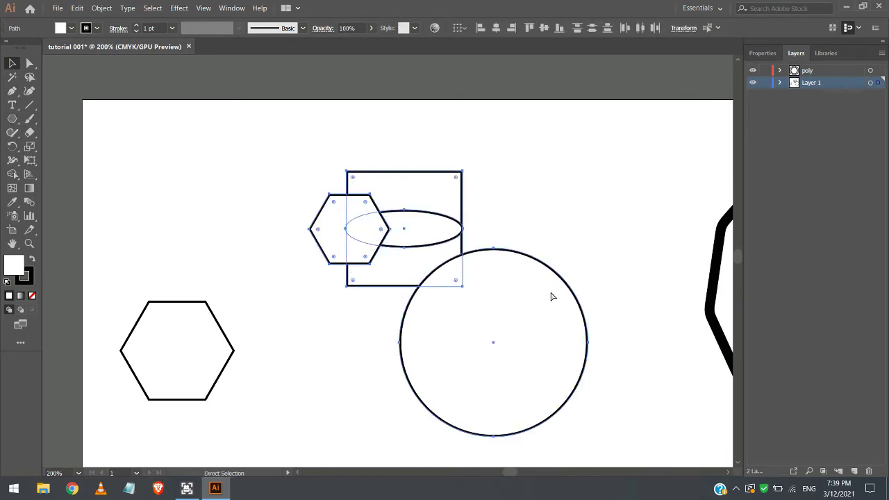
{"action": "key", "text": "ctrl+z"}
{"action": "key", "text": "ctrl+z"}
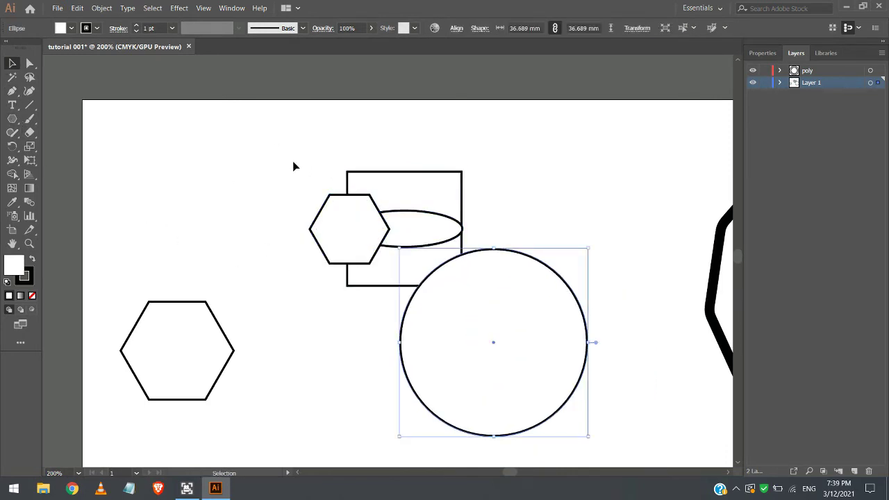
Move the circle up to centre it vertically on the square, and set the four overlapping shapes to no fill.
{"action": "left_click_drag", "start_coordinate": [293, 166], "coordinate": [619, 445]}
{"action": "left_click", "coordinate": [298, 291]}
{"action": "left_click", "coordinate": [509, 367]}
{"action": "left_click_drag", "start_coordinate": [509, 367], "coordinate": [509, 253]}
{"action": "left_click", "coordinate": [351, 317]}
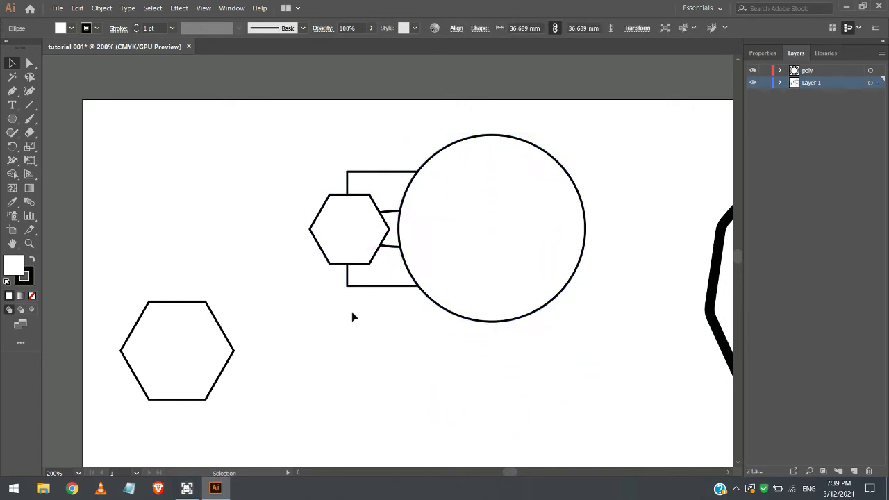
{"action": "left_click_drag", "start_coordinate": [258, 109], "coordinate": [658, 356]}
{"action": "left_click", "coordinate": [31, 297]}
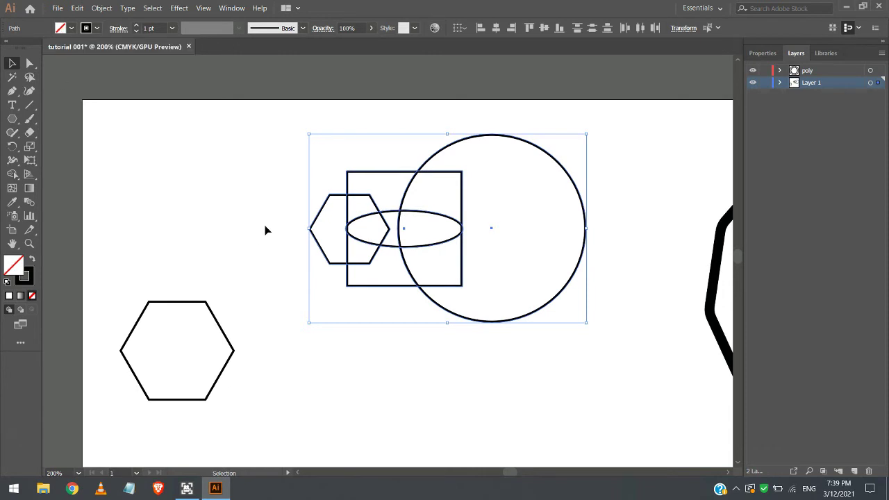
Remove the circle's outer region and its overlaps with the square above and below the ellipse using Shape Builder.
{"action": "left_click", "coordinate": [12, 174]}
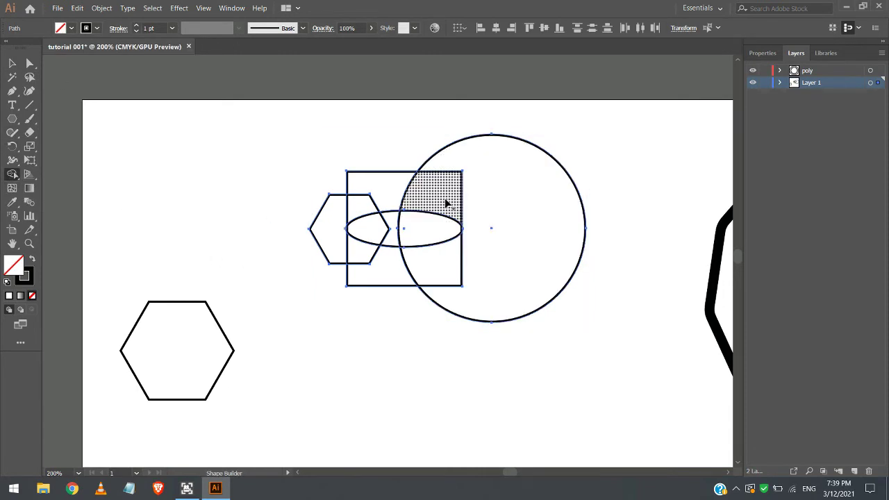
{"action": "left_click", "coordinate": [486, 203], "text": "alt"}
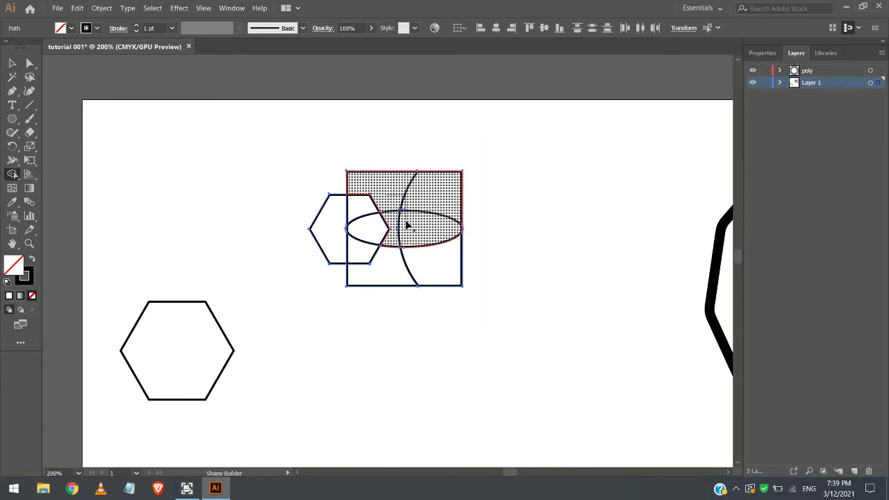
{"action": "mouse_move", "coordinate": [414, 237]}
{"action": "left_mouse_down"}
{"action": "mouse_move", "coordinate": [385, 215]}
{"action": "mouse_move", "coordinate": [403, 195]}
{"action": "left_mouse_up"}
{"action": "left_click", "coordinate": [436, 193], "text": "alt"}
{"action": "left_click", "coordinate": [435, 264], "text": "alt"}
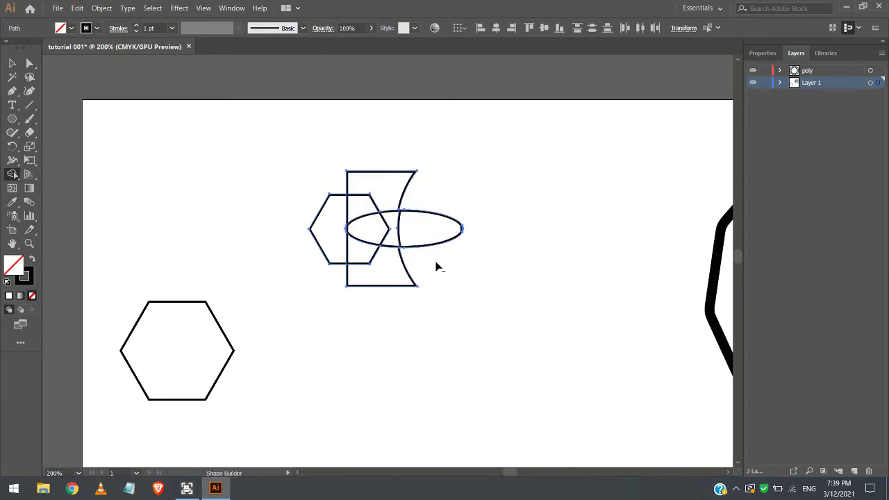
Remove the hexagon's regions, merge the remaining square and ellipse regions into one shape, and deselect it.
{"action": "left_click", "coordinate": [323, 257], "text": "alt"}
{"action": "left_click", "coordinate": [358, 253], "text": "alt"}
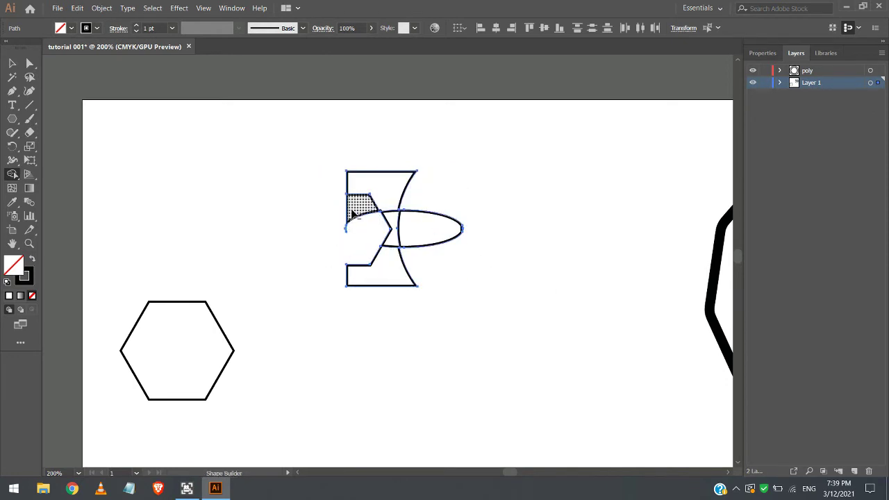
{"action": "left_click", "coordinate": [358, 204], "text": "alt"}
{"action": "mouse_move", "coordinate": [368, 183]}
{"action": "left_mouse_down"}
{"action": "mouse_move", "coordinate": [407, 230]}
{"action": "mouse_move", "coordinate": [415, 276]}
{"action": "left_mouse_up"}
{"action": "left_click", "coordinate": [11, 63]}
{"action": "left_click", "coordinate": [427, 285]}
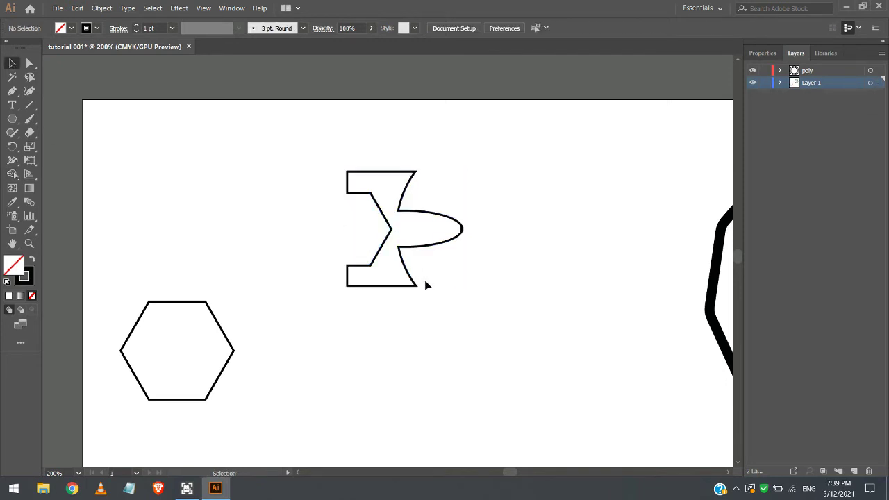
Rotate the merged shape 90 degrees counterclockwise so its rounded tip points up, and deselect it.
{"action": "left_click", "coordinate": [377, 178]}
{"action": "left_click_drag", "start_coordinate": [463, 168], "coordinate": [273, 203]}
{"action": "key", "text": "ctrl+shift+a"}
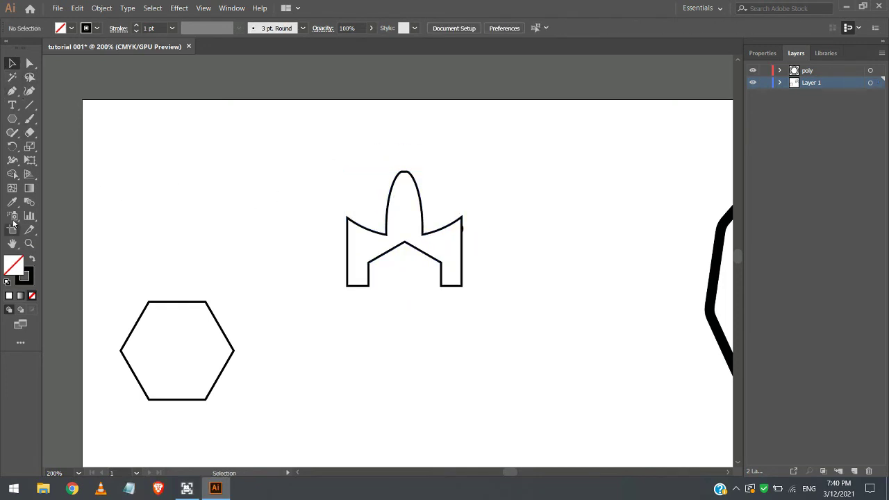
Rotate the large hexagon about 34 degrees clockwise and move it over the merged shape's left wing.
{"action": "left_click", "coordinate": [125, 340]}
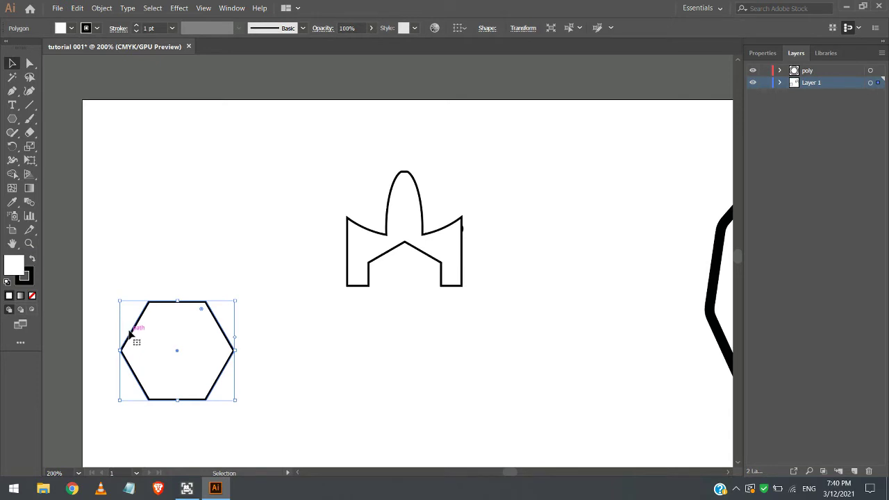
{"action": "left_click_drag", "start_coordinate": [238, 300], "coordinate": [231, 343]}
{"action": "left_click_drag", "start_coordinate": [231, 346], "coordinate": [369, 205]}
Duplicate the rotated hexagon straight across onto the merged shape's right wing.
{"action": "right_click", "coordinate": [369, 203]}
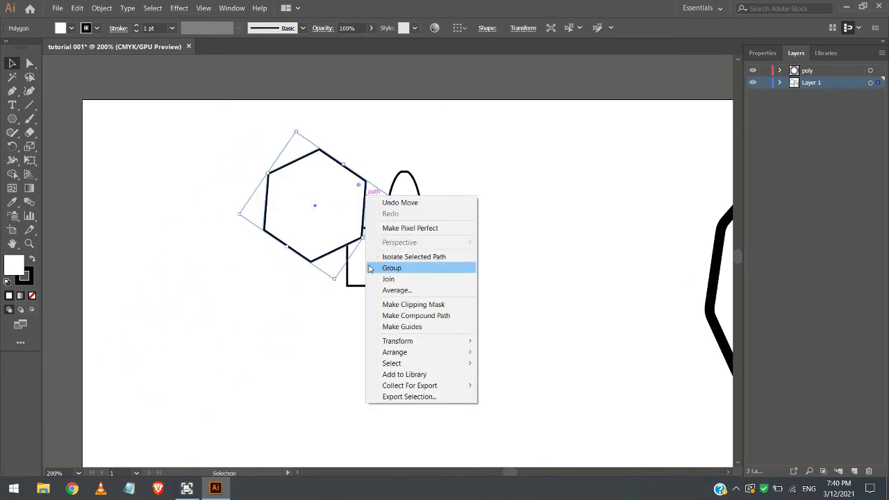
{"action": "left_click", "coordinate": [275, 240]}
{"action": "left_click_drag", "start_coordinate": [273, 239], "coordinate": [461, 240]}
{"action": "left_click", "coordinate": [523, 28]}
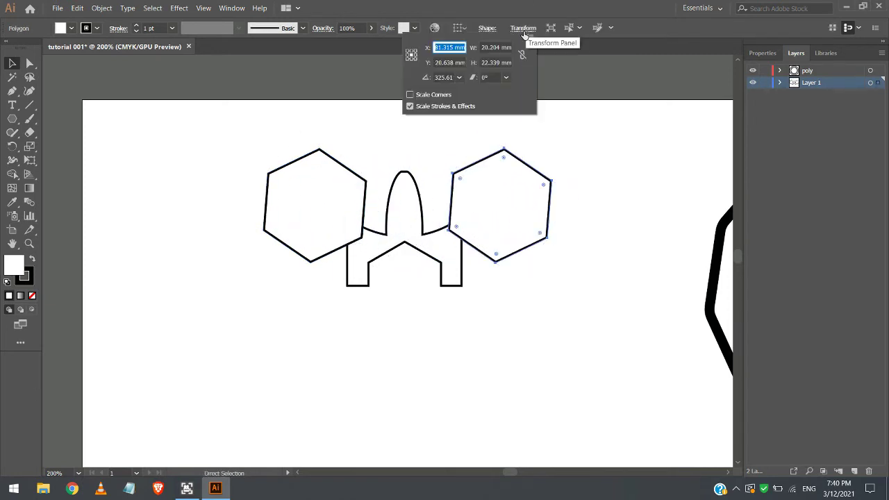
{"action": "key", "text": "v"}
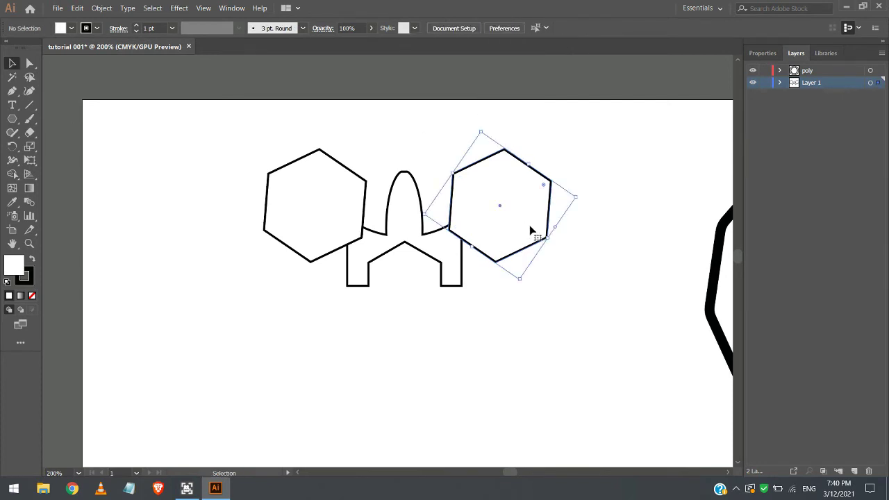
{"action": "left_click_drag", "start_coordinate": [521, 285], "coordinate": [586, 165]}
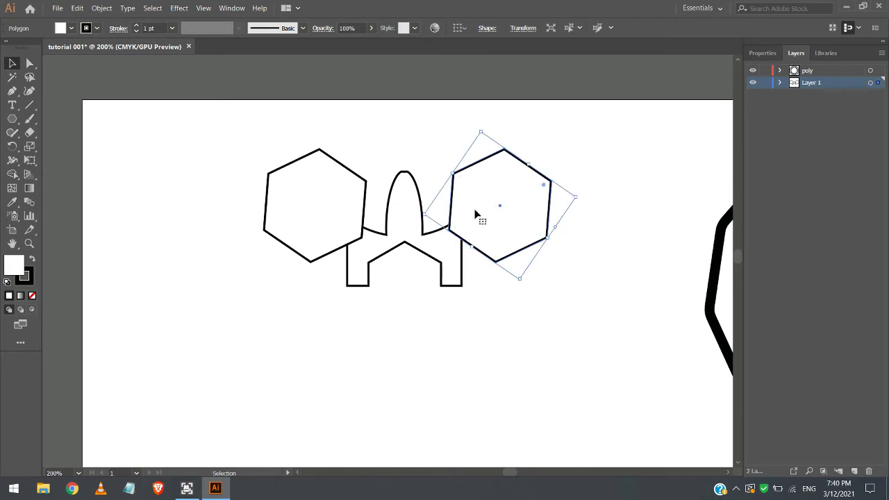
{"action": "left_click", "coordinate": [524, 27]}
Set the rotation angle of the hexagon on the left wing to 45 degrees.
{"action": "left_click", "coordinate": [331, 160]}
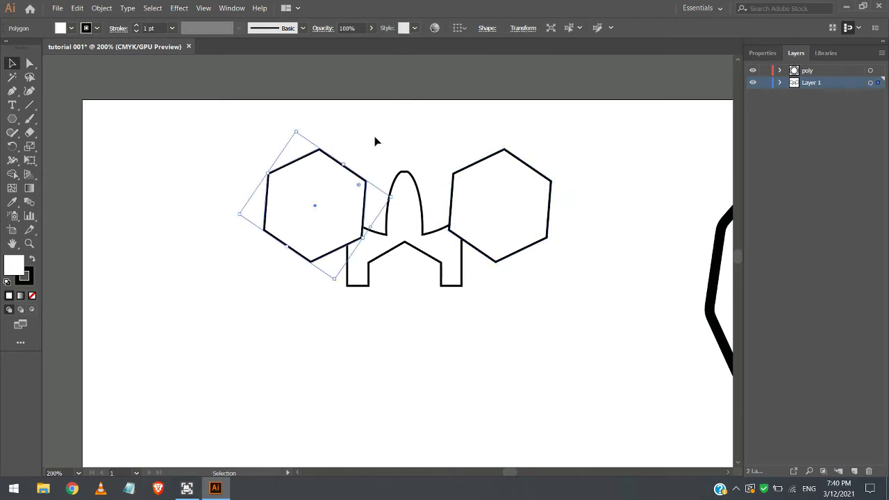
{"action": "left_click", "coordinate": [511, 28]}
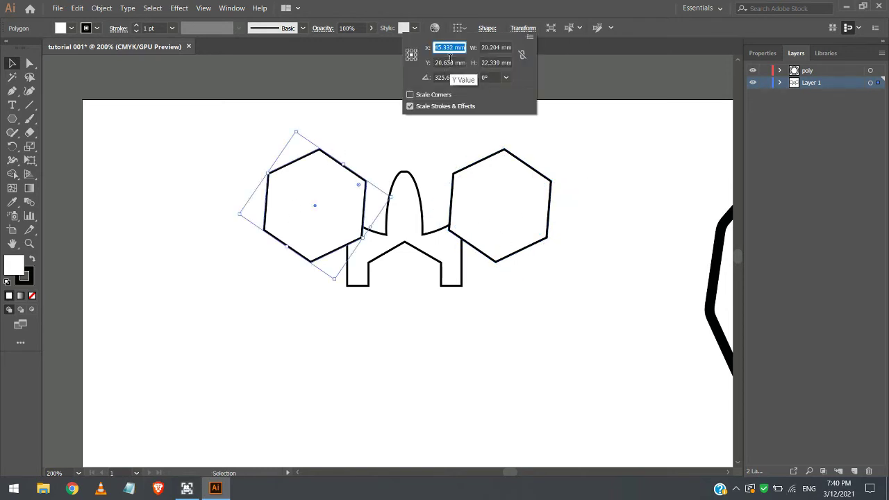
{"action": "left_click", "coordinate": [441, 75]}
{"action": "type", "text": "4"}
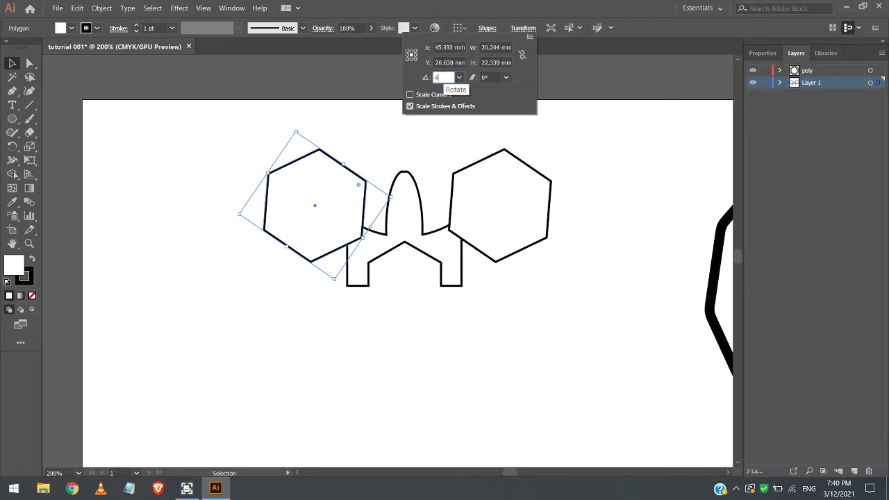
{"action": "type", "text": "5"}
{"action": "key", "text": "Return"}
Set the rotation angle of the hexagon on the right wing to 315 degrees so it mirrors the left hexagon.
{"action": "left_click", "coordinate": [496, 199]}
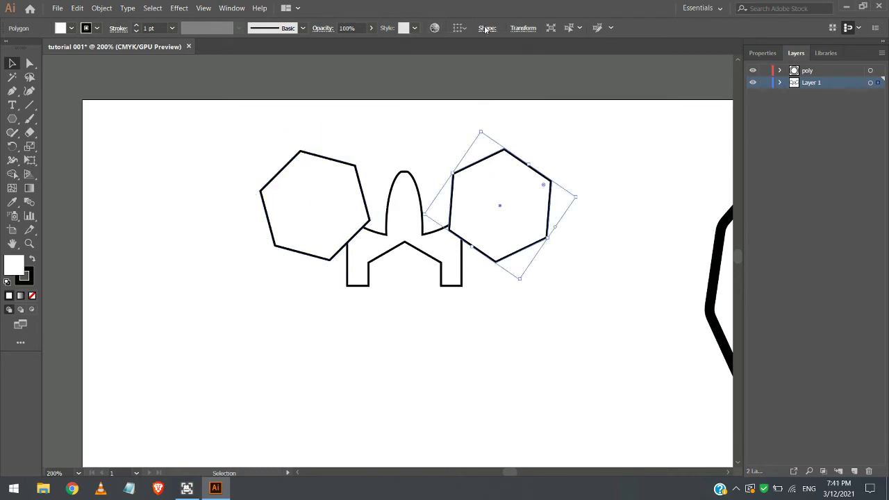
{"action": "left_click", "coordinate": [521, 28]}
{"action": "left_click", "coordinate": [441, 76]}
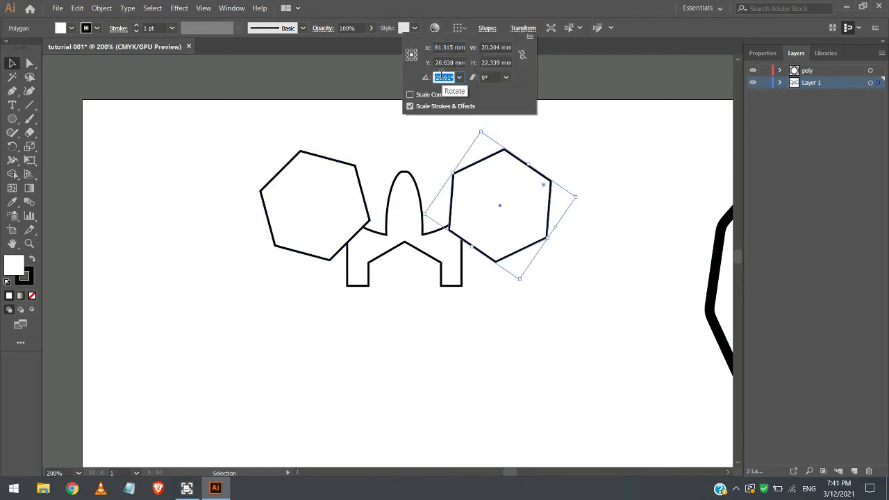
{"action": "type", "text": "45"}
{"action": "key", "text": "Return"}
{"action": "left_click", "coordinate": [522, 28]}
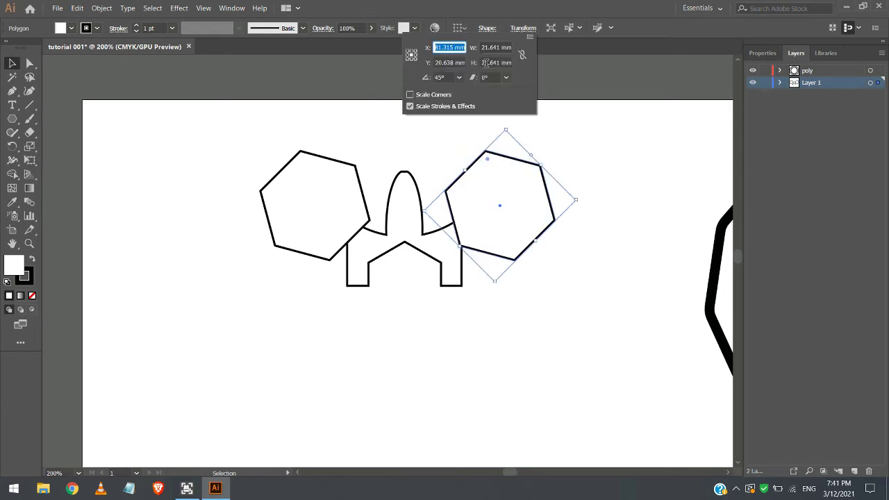
{"action": "left_click", "coordinate": [439, 77]}
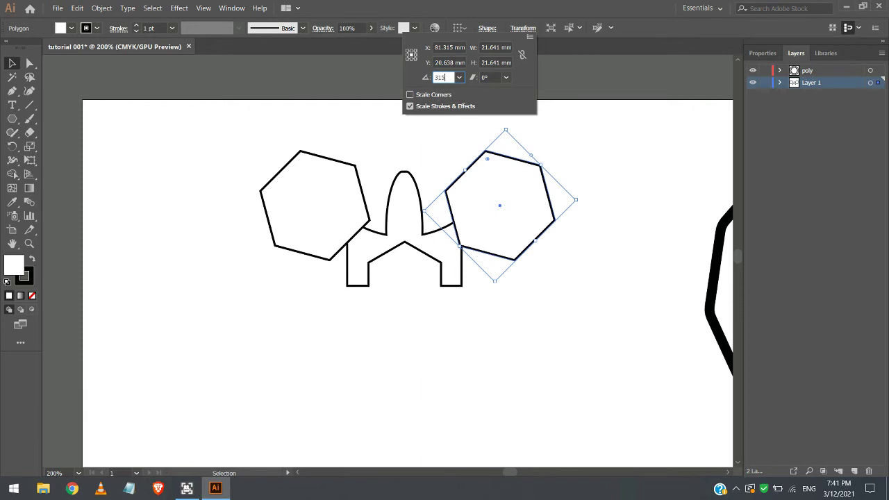
{"action": "key", "text": "Return"}
Try to cut the hexagons out of the central shape with Shape Builder, and undo each attempt.
{"action": "left_click_drag", "start_coordinate": [221, 110], "coordinate": [600, 339]}
{"action": "left_click", "coordinate": [12, 175]}
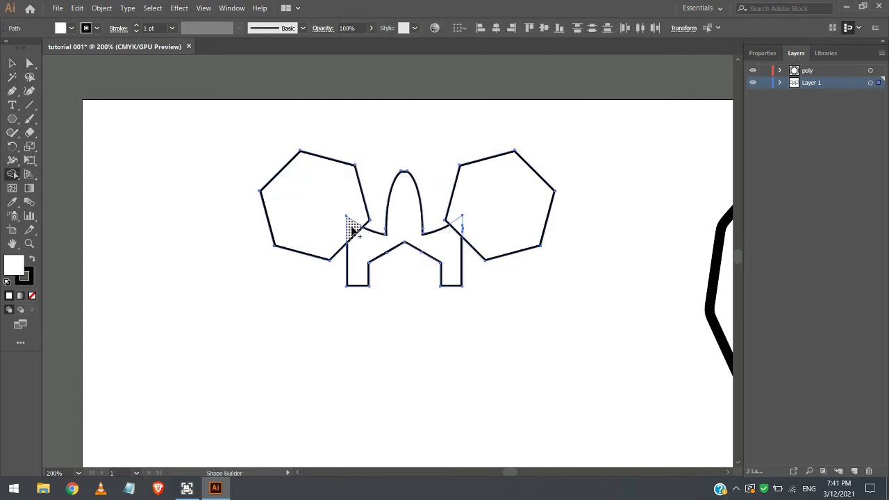
{"action": "left_click_drag", "start_coordinate": [347, 225], "coordinate": [364, 240]}
{"action": "key", "text": "ctrl+z"}
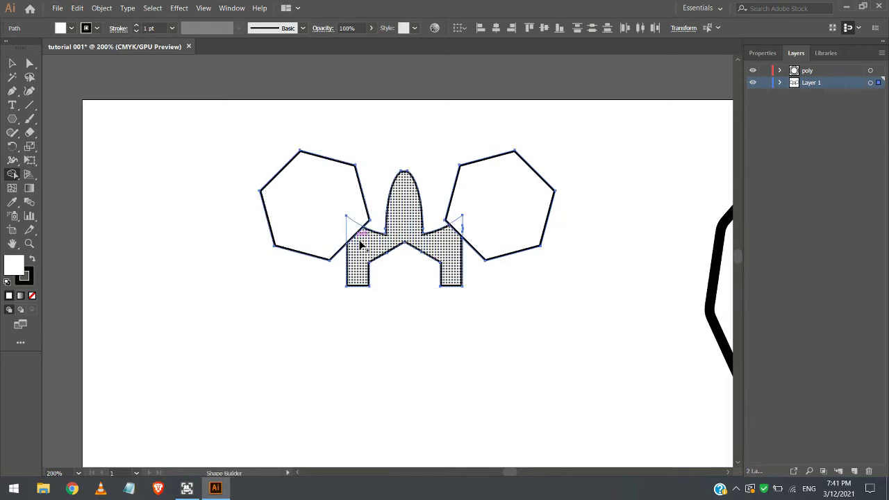
{"action": "left_click", "coordinate": [359, 250], "text": "alt"}
{"action": "key", "text": "ctrl+z"}
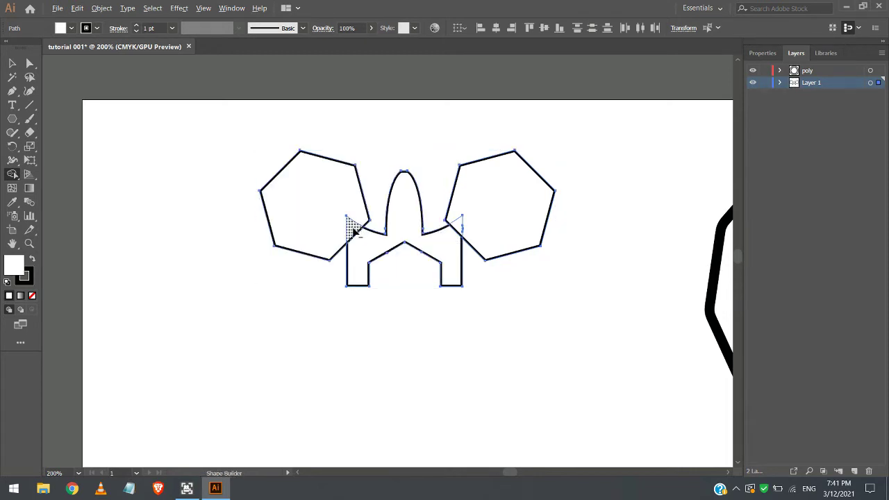
{"action": "left_click", "coordinate": [340, 227], "text": "alt"}
{"action": "left_click", "coordinate": [498, 201], "text": "alt"}
{"action": "key", "text": "ctrl+z"}
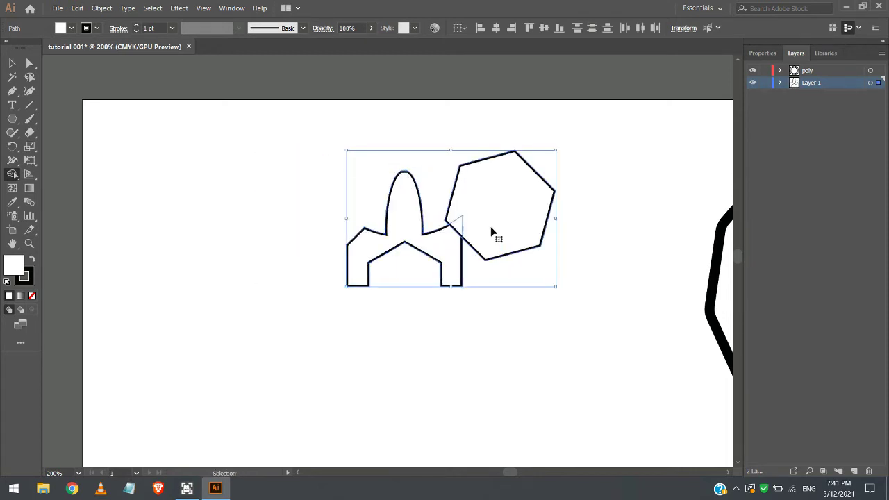
{"action": "key", "text": "ctrl+z"}
{"action": "key", "text": "v"}
{"action": "left_click", "coordinate": [217, 107]}
{"action": "left_click_drag", "start_coordinate": [217, 107], "coordinate": [642, 307]}
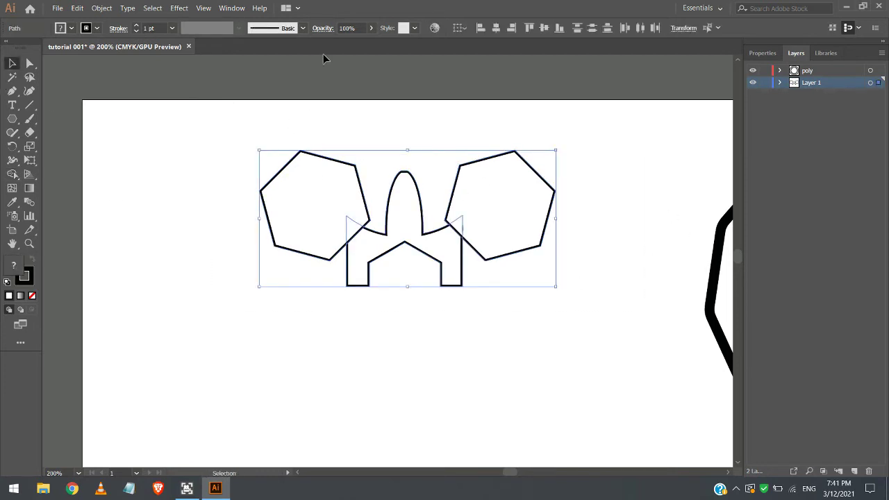
{"action": "right_click", "coordinate": [309, 157]}
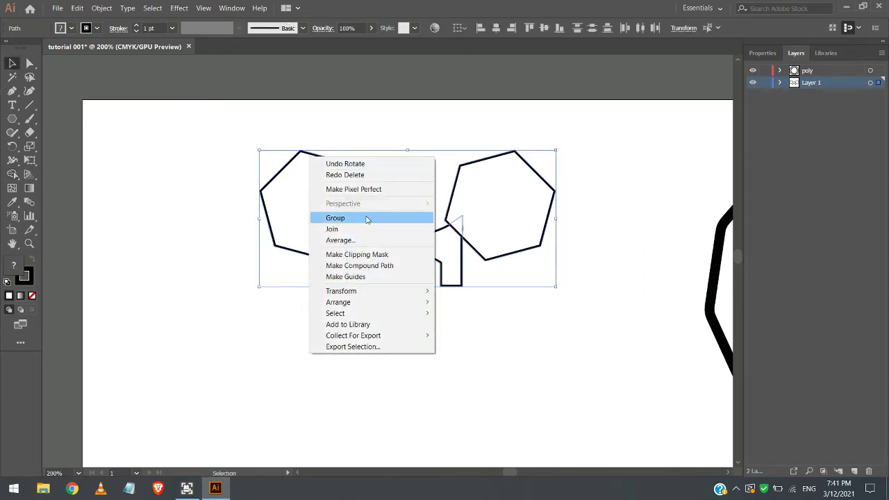
{"action": "mouse_move", "coordinate": [367, 306]}
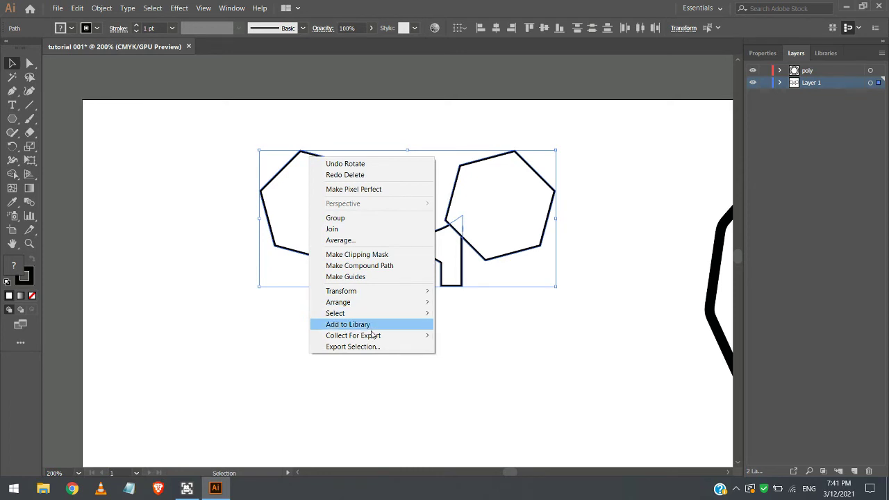
{"action": "mouse_move", "coordinate": [373, 290]}
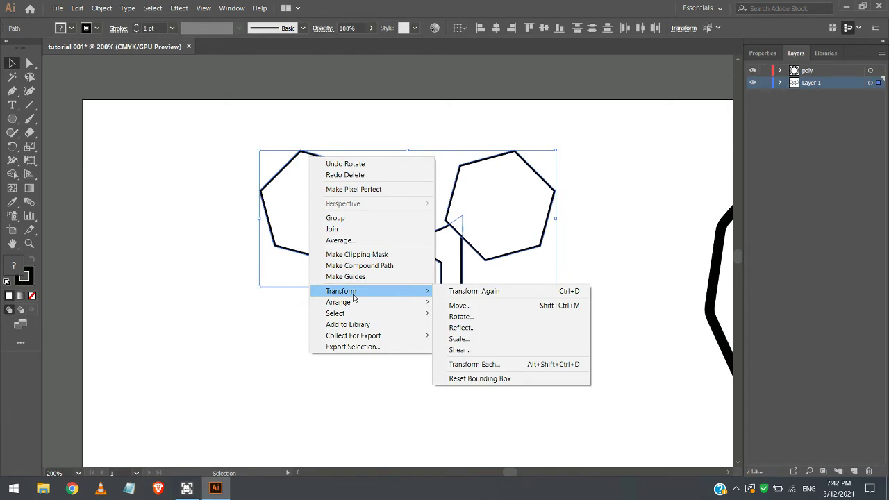
{"action": "left_click", "coordinate": [332, 343]}
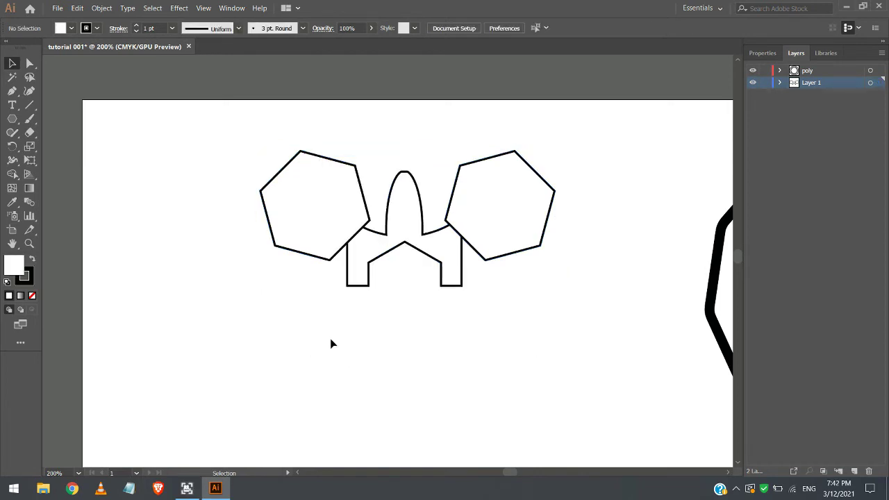
Align the two hexagons and the central shape to a common vertical center, and deselect them.
{"action": "left_click", "coordinate": [346, 166]}
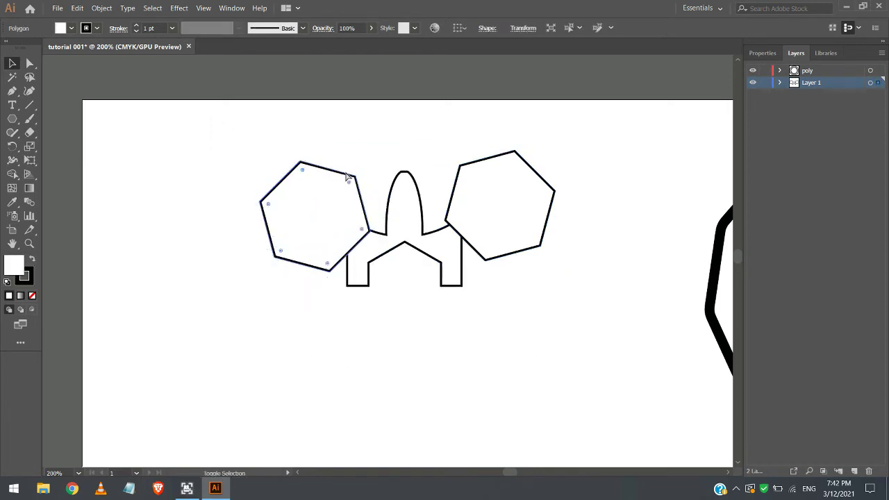
{"action": "left_click_drag", "start_coordinate": [215, 129], "coordinate": [558, 260]}
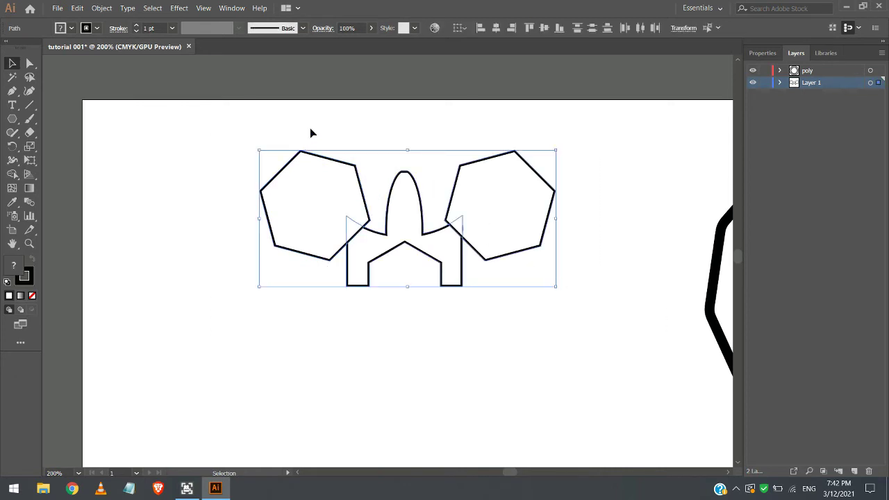
{"action": "left_click", "coordinate": [544, 28]}
{"action": "left_click", "coordinate": [386, 326]}
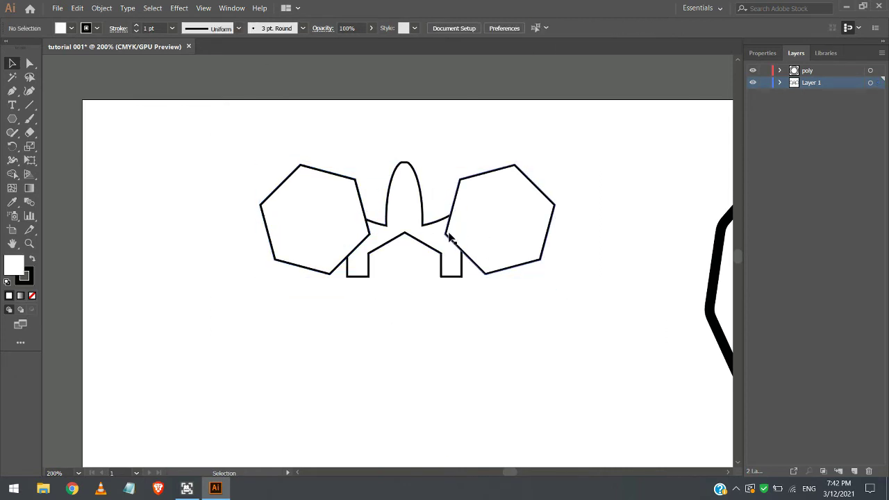
Reposition both hexagons so their inner corners overlap only slightly with the outer edges of the central shape's wings.
{"action": "left_click_drag", "start_coordinate": [265, 229], "coordinate": [193, 234]}
{"action": "left_click_drag", "start_coordinate": [546, 252], "coordinate": [667, 252]}
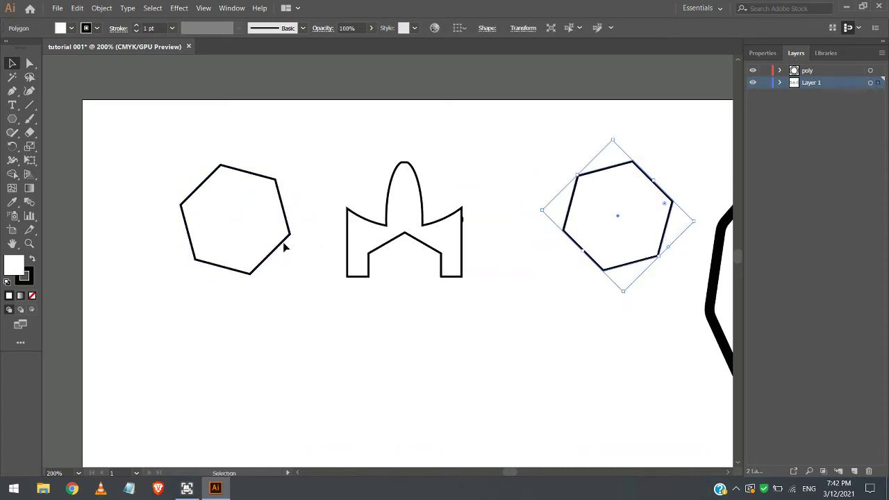
{"action": "left_click_drag", "start_coordinate": [295, 239], "coordinate": [354, 236]}
{"action": "left_click", "coordinate": [567, 235]}
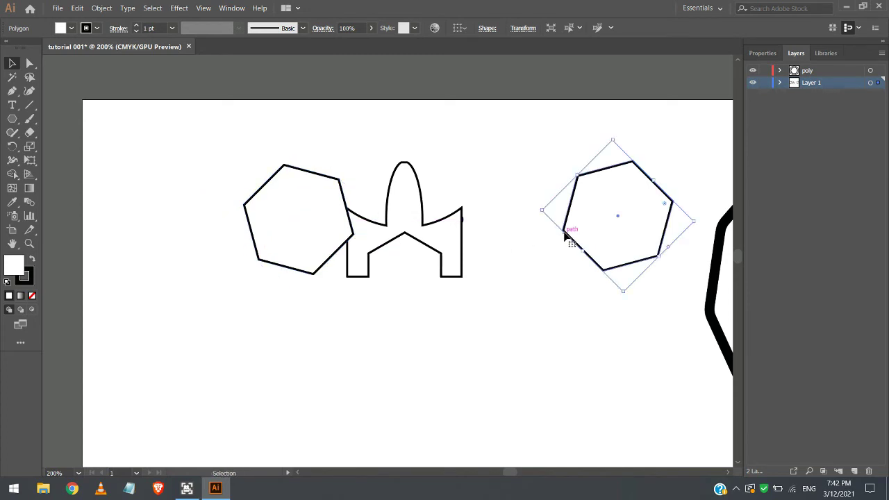
{"action": "left_click_drag", "start_coordinate": [565, 235], "coordinate": [453, 237]}
{"action": "left_click", "coordinate": [429, 291]}
Subtract both hexagons from the central shape with Shape Builder, leaving a notch in each wing's outer edge.
{"action": "left_click_drag", "start_coordinate": [214, 142], "coordinate": [638, 342]}
{"action": "left_click", "coordinate": [12, 173]}
{"action": "left_click", "coordinate": [294, 224], "text": "alt"}
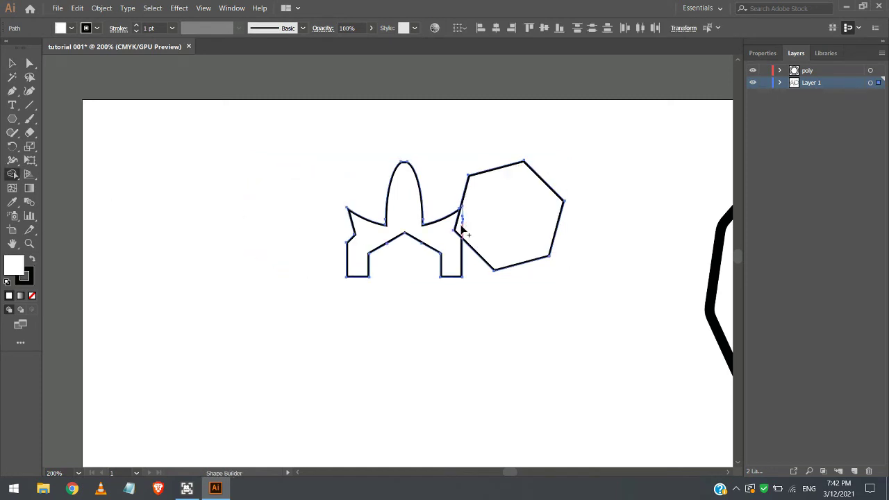
{"action": "left_click", "coordinate": [516, 231], "text": "alt"}
{"action": "key", "text": "v"}
{"action": "left_click", "coordinate": [484, 222]}
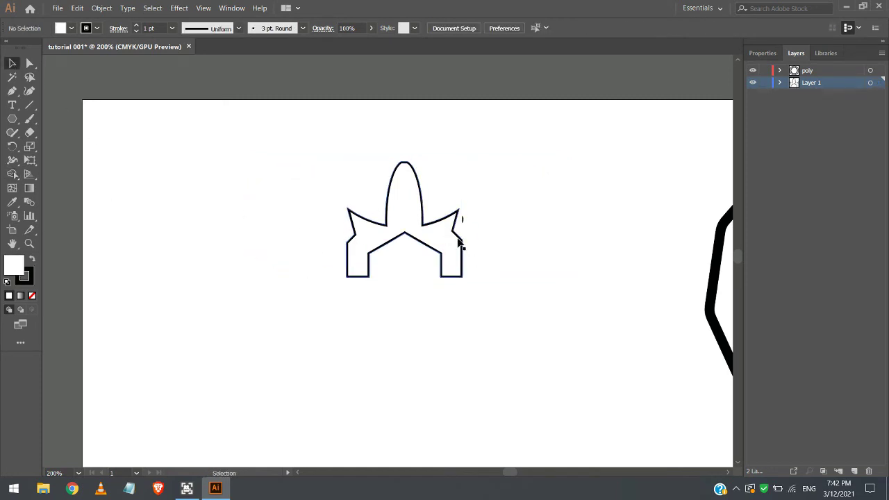
Fill the notched shape and the double polygon ring with the blue swirl pattern swatch.
{"action": "left_click", "coordinate": [420, 229]}
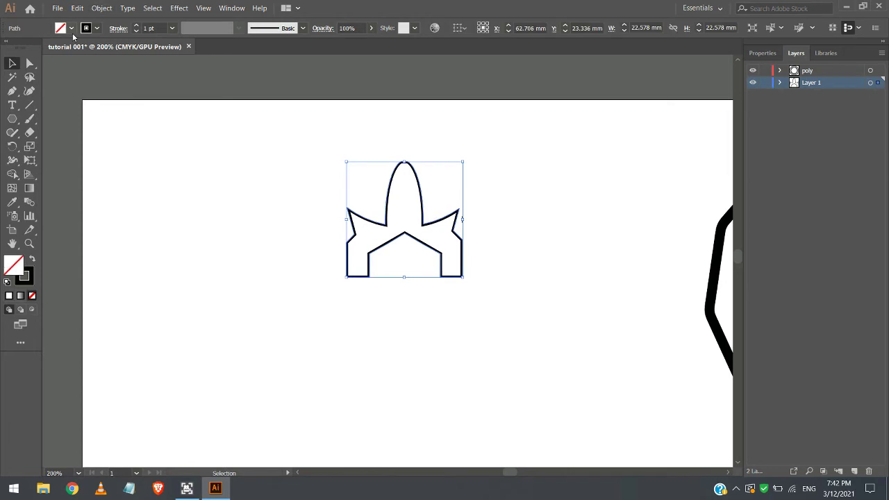
{"action": "left_click", "coordinate": [71, 28]}
{"action": "left_click", "coordinate": [47, 75]}
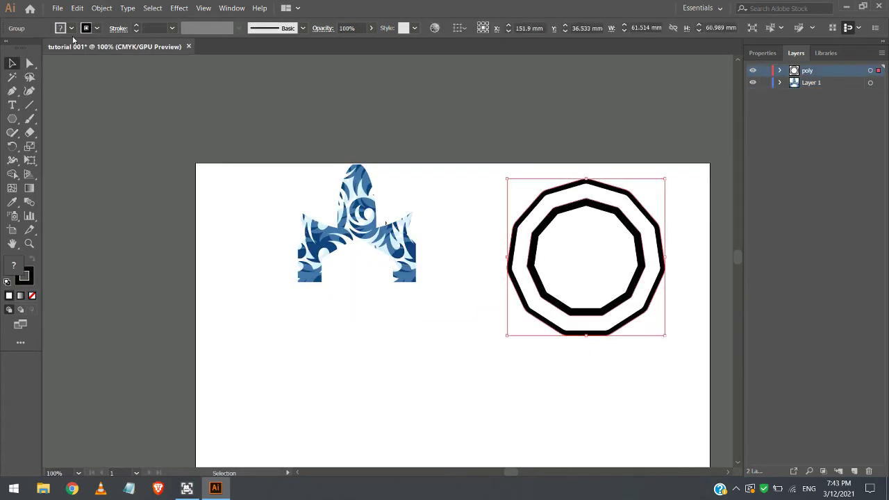
{"action": "left_click", "coordinate": [71, 28]}
{"action": "left_click", "coordinate": [46, 74]}
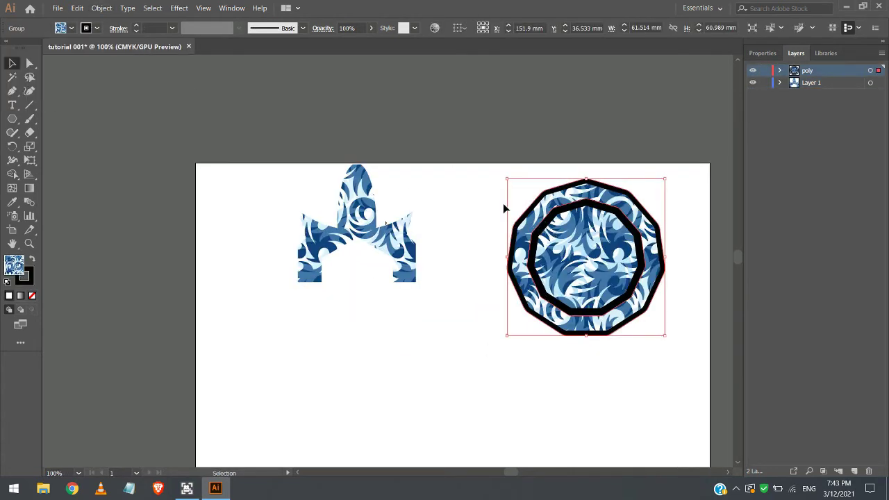
Delete the double polygon ring beside the notched shape.
{"action": "left_click_drag", "start_coordinate": [478, 170], "coordinate": [702, 361]}
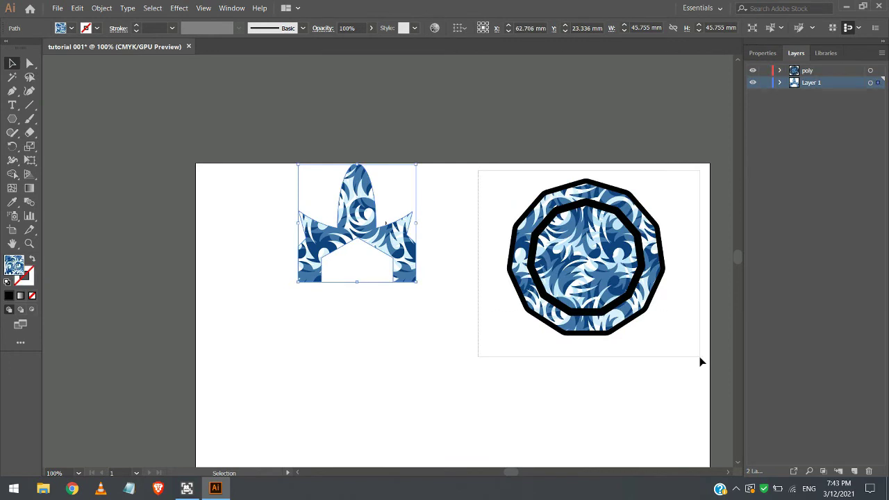
{"action": "key", "text": "Delete"}
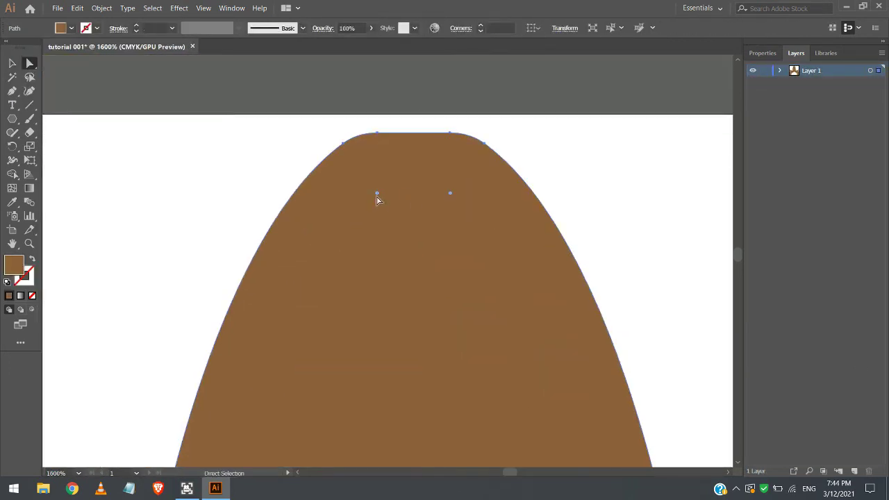
Round the corners at the flat tip of the brown shape's central spire into a smooth curve.
{"action": "left_click_drag", "start_coordinate": [378, 195], "coordinate": [433, 253]}
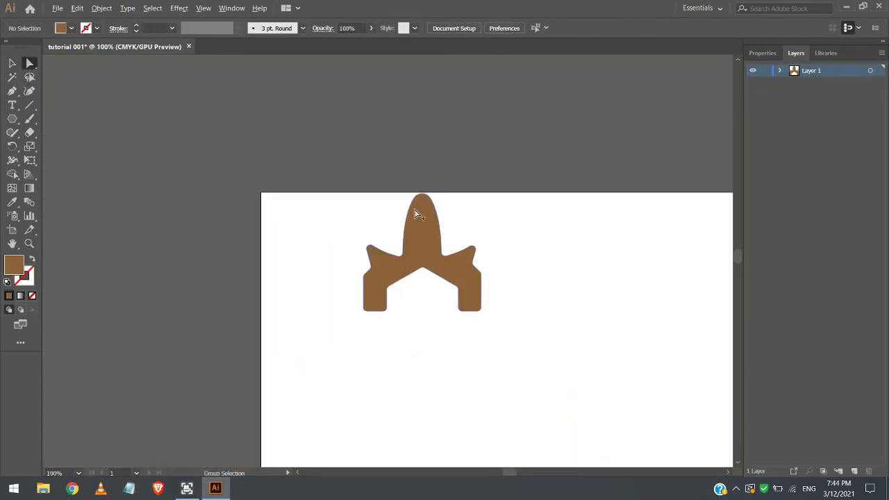
Replace the shape's solid brown fill with the Orchid linear gradient preset.
{"action": "key", "text": "g"}
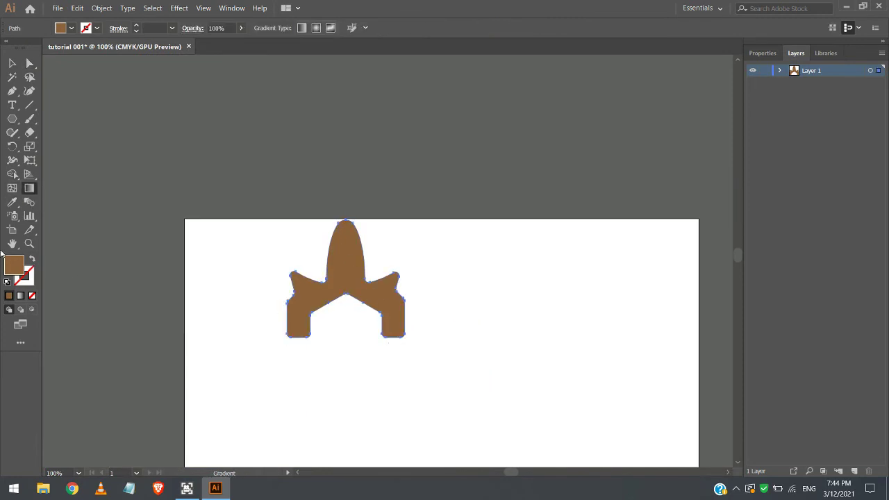
{"action": "left_click", "coordinate": [72, 28]}
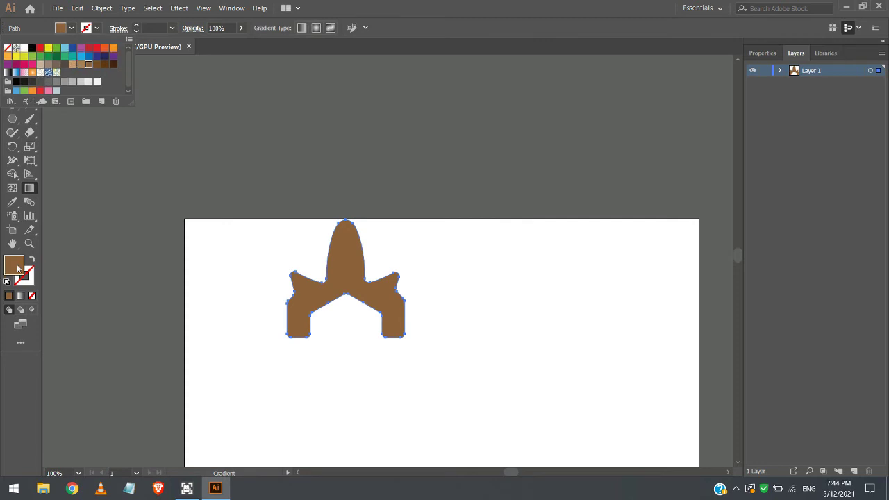
{"action": "left_click", "coordinate": [20, 296]}
{"action": "left_click", "coordinate": [19, 296]}
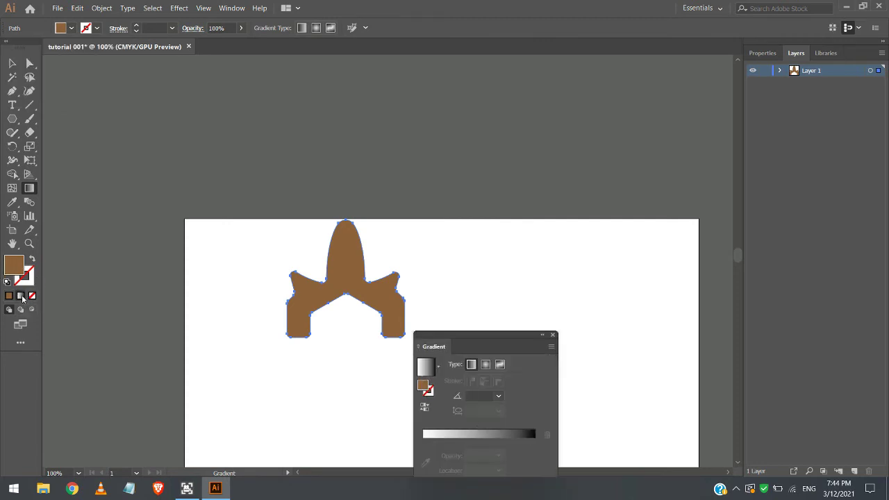
{"action": "left_click", "coordinate": [438, 366]}
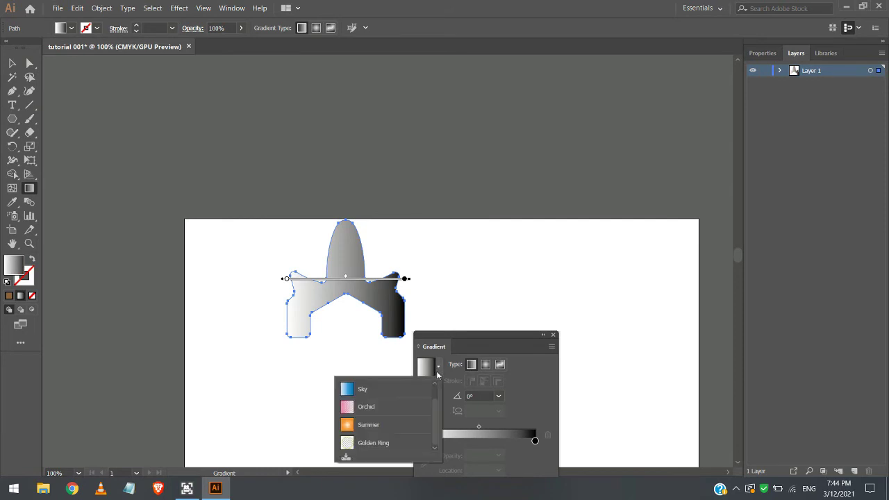
{"action": "left_click", "coordinate": [366, 406]}
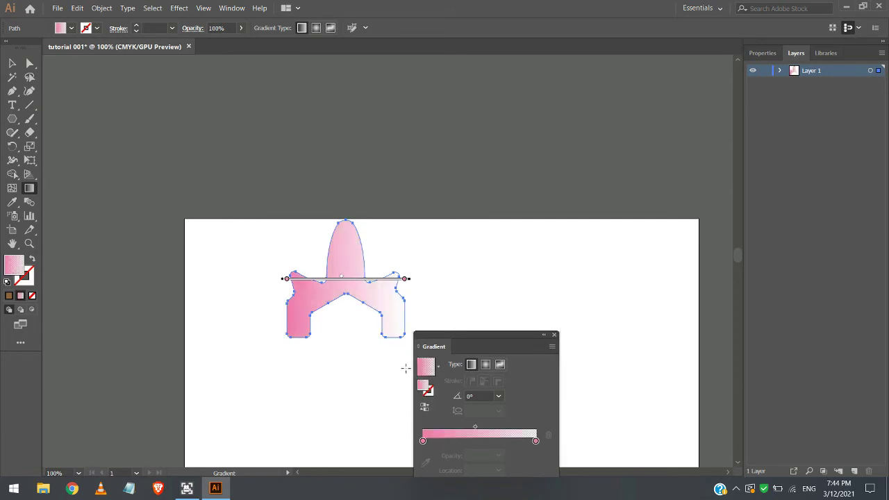
Recolour the linear gradient's transparent end stop light brown and its pink start stop dark red using swatches.
{"action": "left_click", "coordinate": [405, 280]}
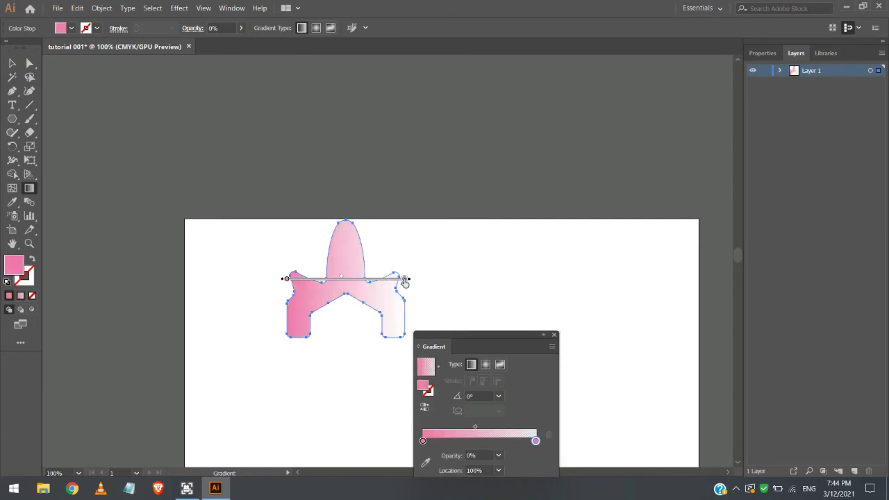
{"action": "double_click", "coordinate": [405, 280]}
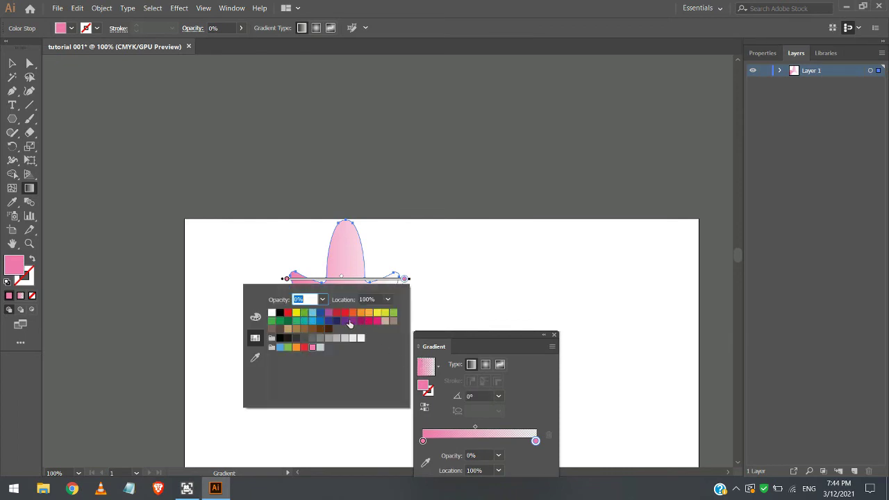
{"action": "left_click", "coordinate": [296, 330]}
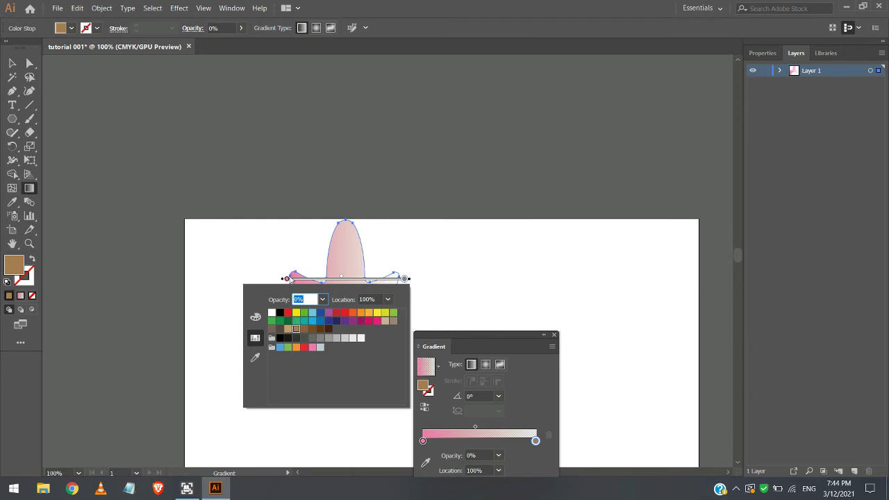
{"action": "left_click", "coordinate": [286, 279]}
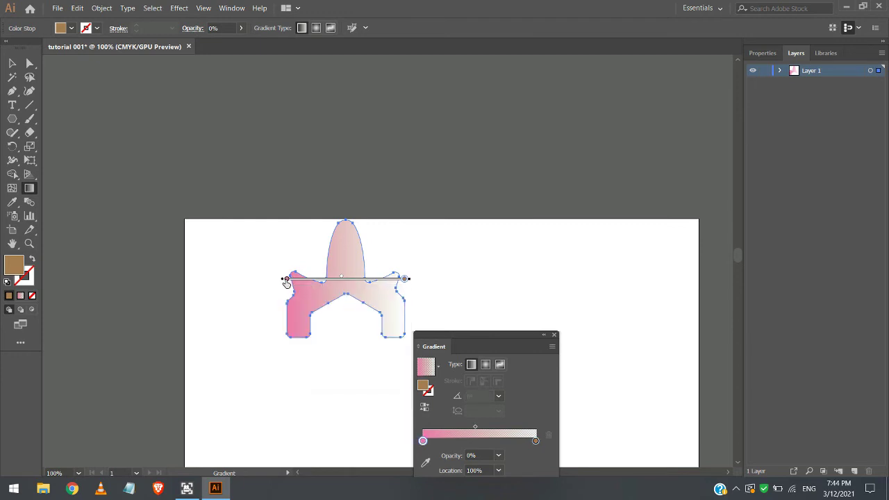
{"action": "double_click", "coordinate": [286, 279]}
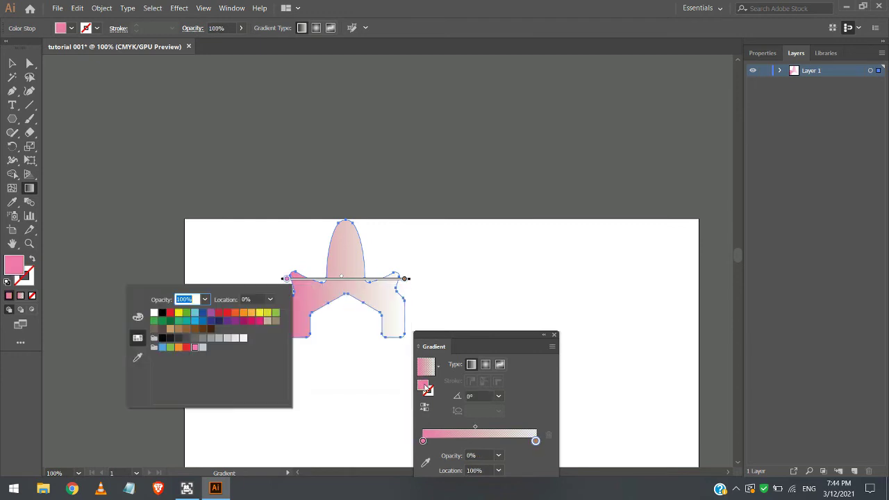
{"action": "left_click", "coordinate": [222, 312]}
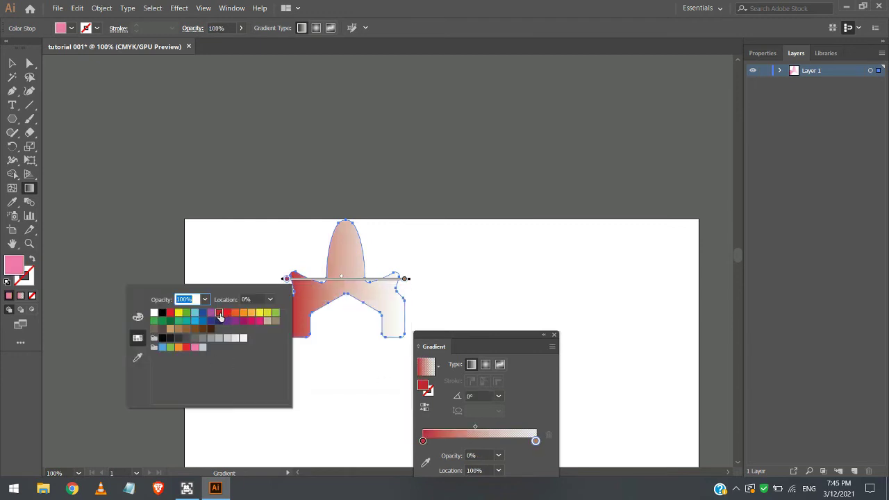
{"action": "left_click", "coordinate": [356, 290]}
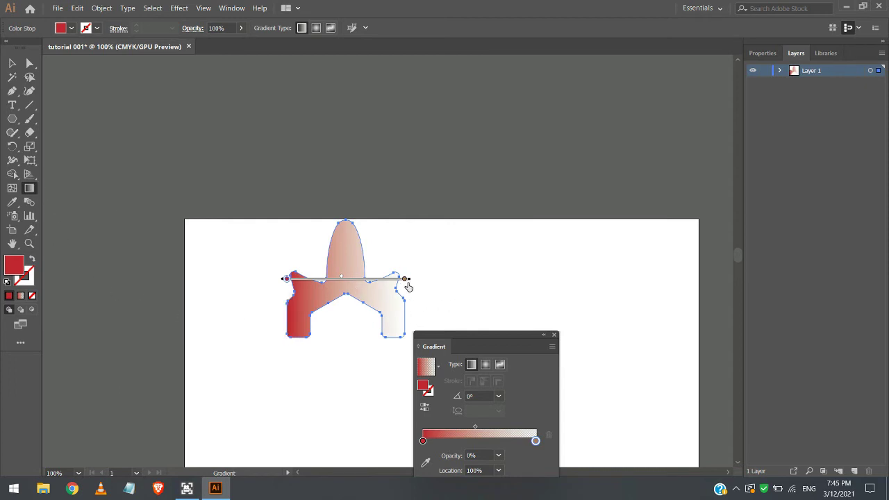
Stretch the gradient beyond the shape's far edge and pull its midpoint towards the red end, with the red stop at 3.92%.
{"action": "mouse_move", "coordinate": [410, 282]}
{"action": "left_mouse_down"}
{"action": "mouse_move", "coordinate": [412, 317]}
{"action": "mouse_move", "coordinate": [364, 302]}
{"action": "mouse_move", "coordinate": [483, 296]}
{"action": "left_mouse_up"}
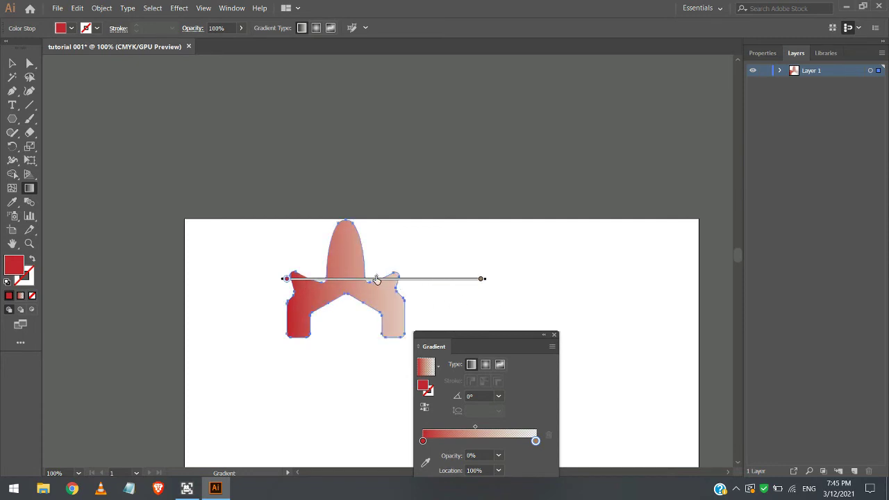
{"action": "left_click_drag", "start_coordinate": [376, 280], "coordinate": [344, 279]}
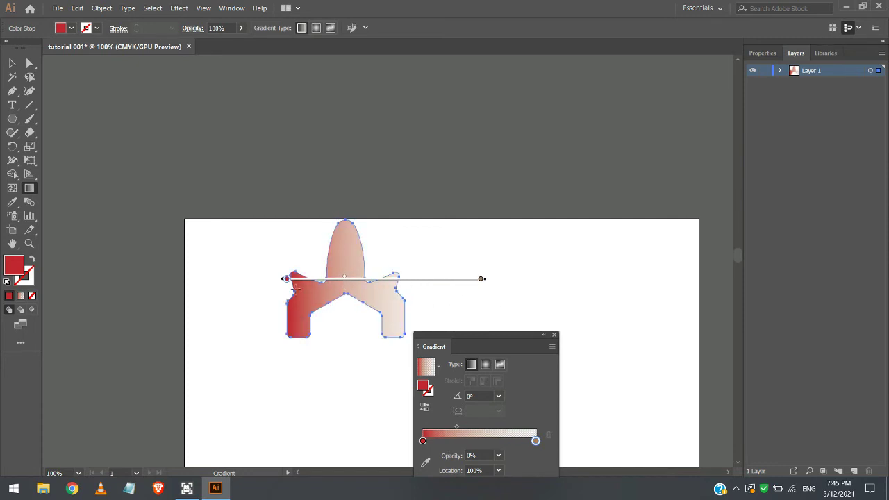
{"action": "left_click_drag", "start_coordinate": [285, 281], "coordinate": [294, 250]}
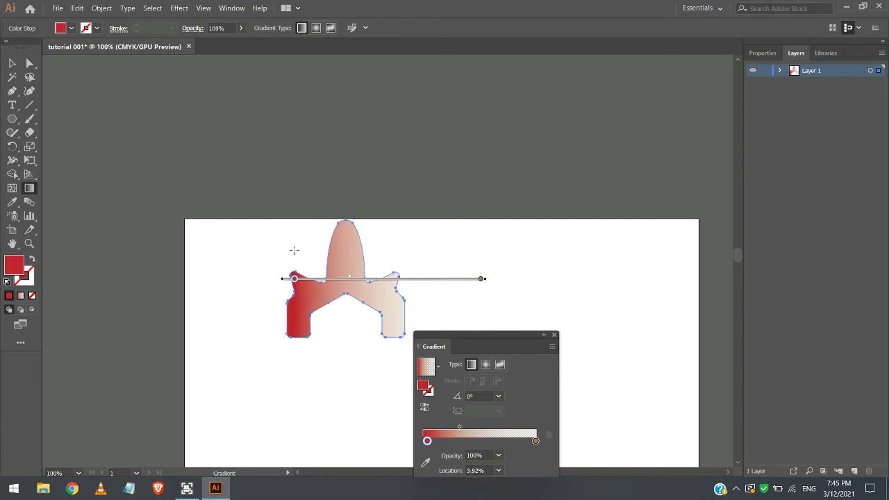
{"action": "left_click_drag", "start_coordinate": [283, 281], "coordinate": [287, 281]}
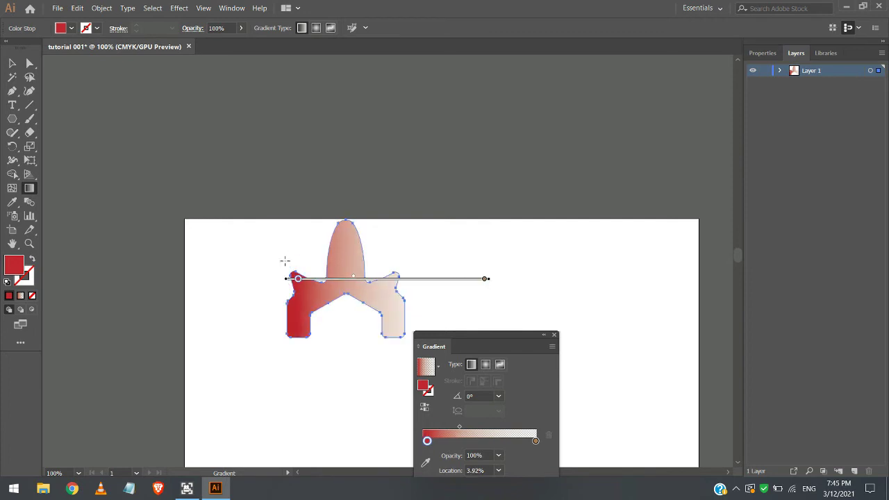
Move the red gradient stop along the ramp to a location of 78.04%.
{"action": "left_click_drag", "start_coordinate": [428, 441], "coordinate": [512, 441]}
{"action": "double_click", "coordinate": [457, 440]}
{"action": "left_click", "coordinate": [457, 441]}
{"action": "double_click", "coordinate": [510, 440]}
{"action": "left_click", "coordinate": [511, 441]}
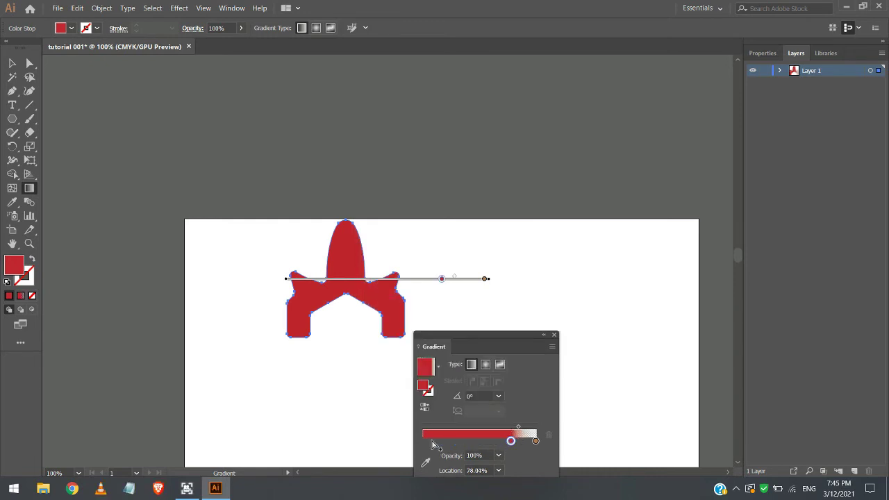
Add a second red stop near the gradient's start and move the other red stop to 34.62%, extending the gradient's length slightly.
{"action": "left_click", "coordinate": [519, 427]}
{"action": "left_click_drag", "start_coordinate": [519, 427], "coordinate": [500, 443]}
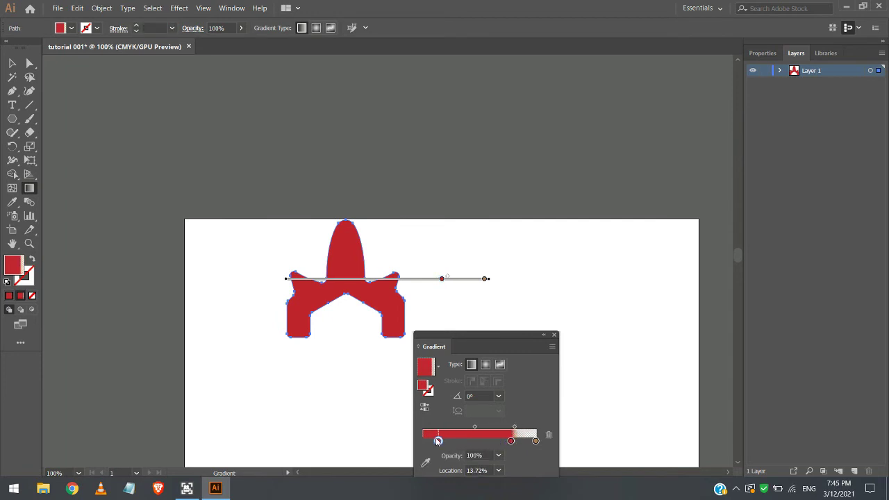
{"action": "left_click_drag", "start_coordinate": [438, 440], "coordinate": [436, 441]}
{"action": "left_click_drag", "start_coordinate": [511, 441], "coordinate": [462, 440]}
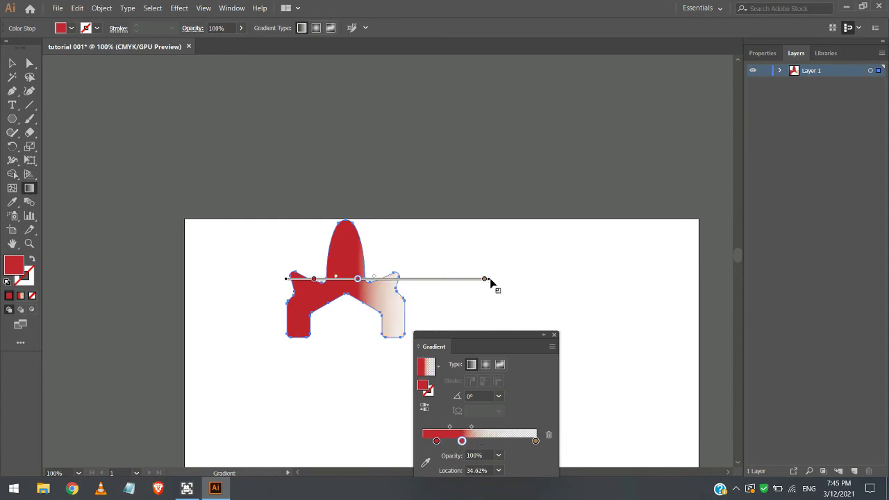
{"action": "mouse_move", "coordinate": [490, 280]}
{"action": "left_mouse_down"}
{"action": "mouse_move", "coordinate": [482, 248]}
{"action": "mouse_move", "coordinate": [426, 308]}
{"action": "mouse_move", "coordinate": [389, 308]}
{"action": "mouse_move", "coordinate": [535, 310]}
{"action": "mouse_move", "coordinate": [520, 305]}
{"action": "left_mouse_up"}
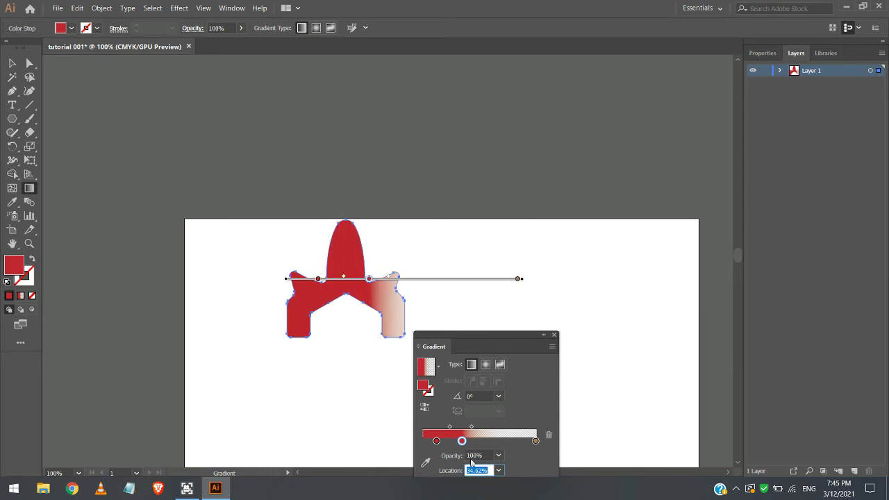
Redraw the gradient vertically through the shape, from solid red below the legs to transparent above the spire.
{"action": "left_click_drag", "start_coordinate": [484, 336], "coordinate": [646, 268]}
{"action": "left_click", "coordinate": [683, 265]}
{"action": "left_click_drag", "start_coordinate": [282, 278], "coordinate": [404, 279]}
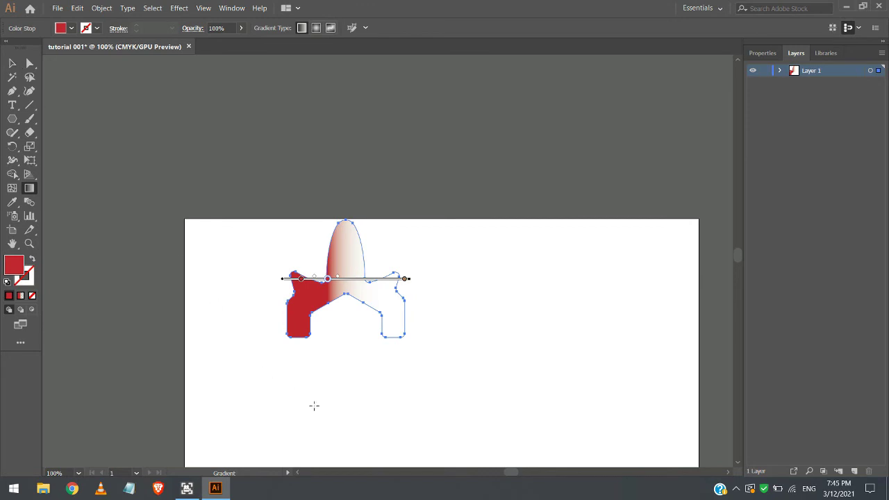
{"action": "left_click_drag", "start_coordinate": [292, 393], "coordinate": [381, 333]}
{"action": "left_click_drag", "start_coordinate": [359, 393], "coordinate": [340, 137]}
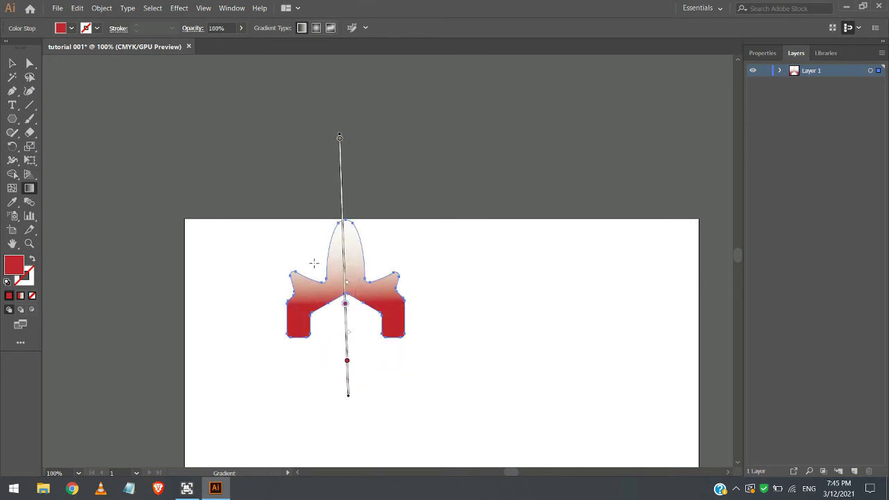
{"action": "left_click", "coordinate": [11, 64]}
{"action": "left_click", "coordinate": [268, 291]}
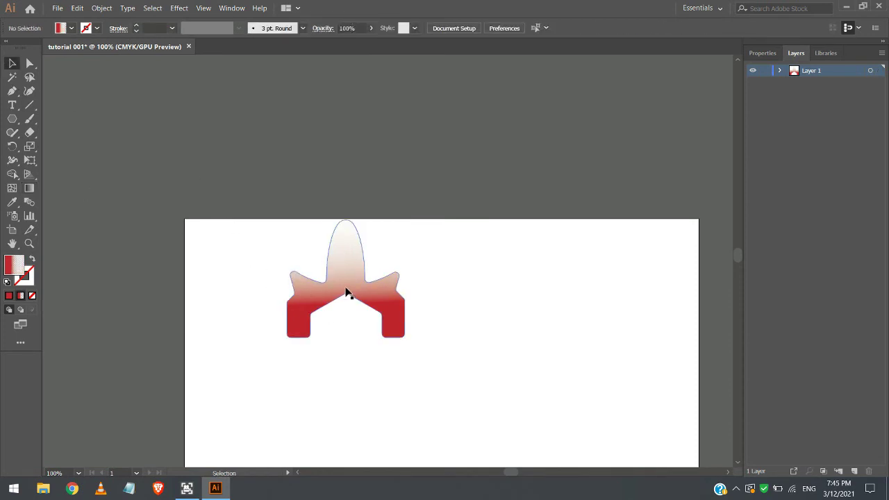
Move the gradient-filled shape away from the artboard's upper edge towards its middle and deselect it.
{"action": "left_click_drag", "start_coordinate": [347, 291], "coordinate": [497, 337]}
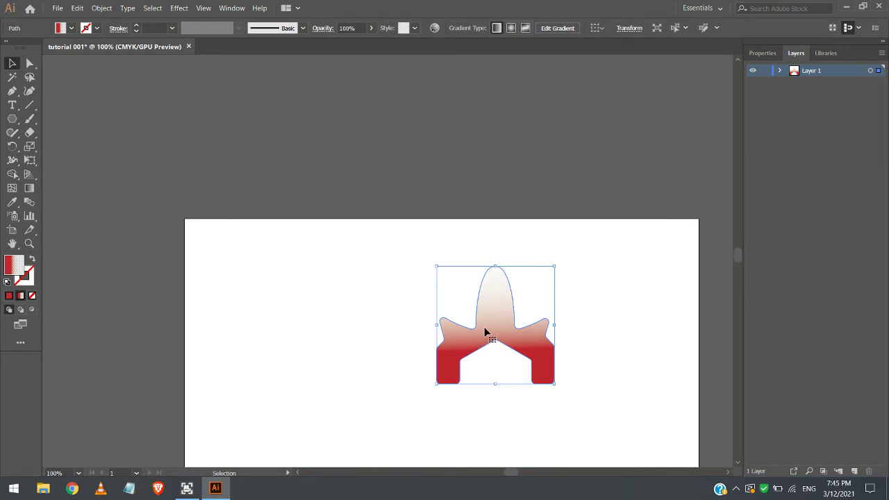
{"action": "double_click", "coordinate": [12, 271]}
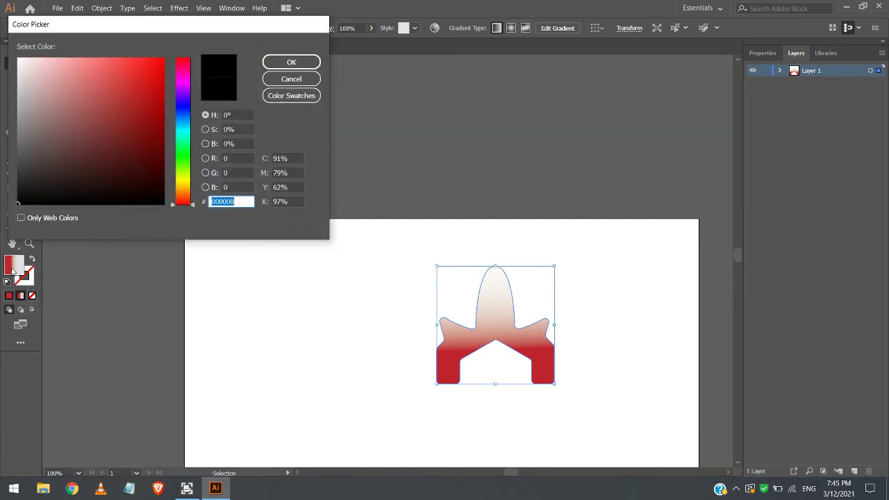
{"action": "left_click", "coordinate": [301, 79]}
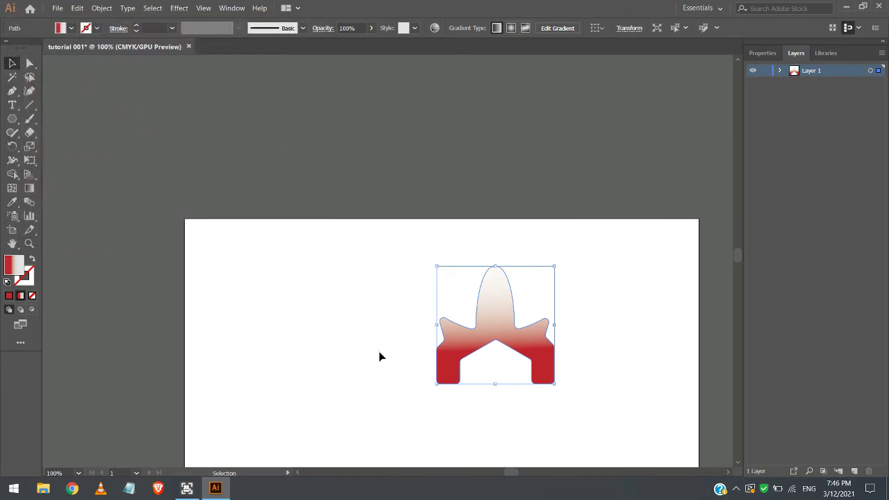
{"action": "left_click", "coordinate": [363, 331]}
Give the shape a dark red stroke with the colour aa2424.
{"action": "left_click", "coordinate": [477, 347]}
{"action": "double_click", "coordinate": [31, 275]}
{"action": "type", "text": "be1e2d"}
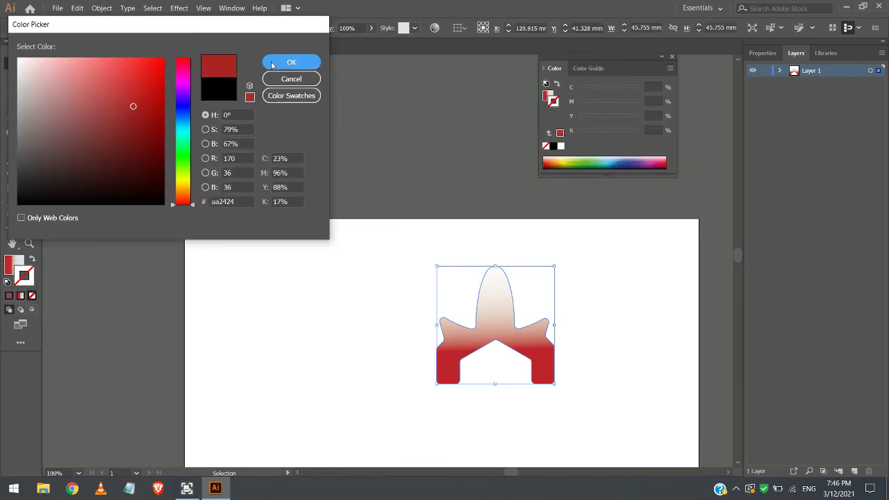
{"action": "left_click", "coordinate": [288, 62]}
{"action": "left_click", "coordinate": [306, 298]}
Set the shape's stroke weight to 0.25 pt and deselect it.
{"action": "scroll", "coordinate": [500, 279], "scroll_direction": "up", "scroll_amount": 4}
{"action": "left_click", "coordinate": [445, 313]}
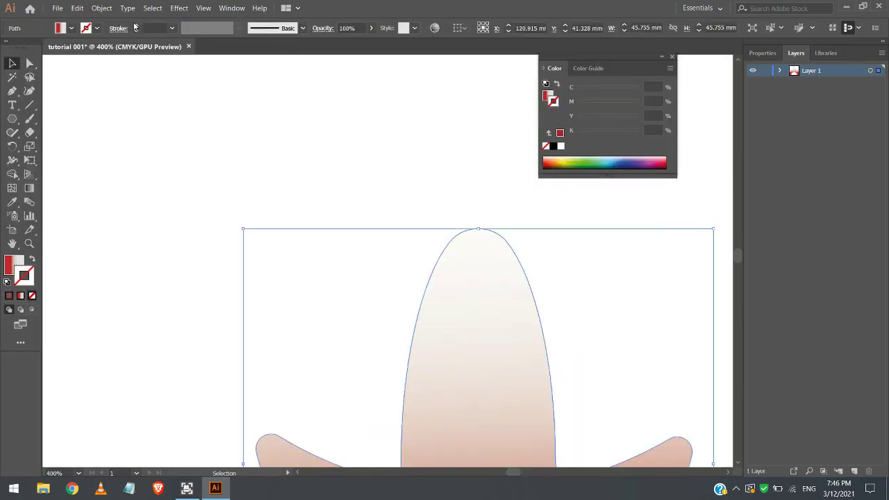
{"action": "left_click", "coordinate": [136, 26]}
{"action": "left_click", "coordinate": [136, 31]}
{"action": "left_click", "coordinate": [235, 191]}
{"action": "scroll", "coordinate": [234, 192], "scroll_direction": "down", "scroll_amount": 4}
Redraw the red gradient vertically through the shape's centre, starting well below the legs and ending above the spire.
{"action": "double_click", "coordinate": [12, 264]}
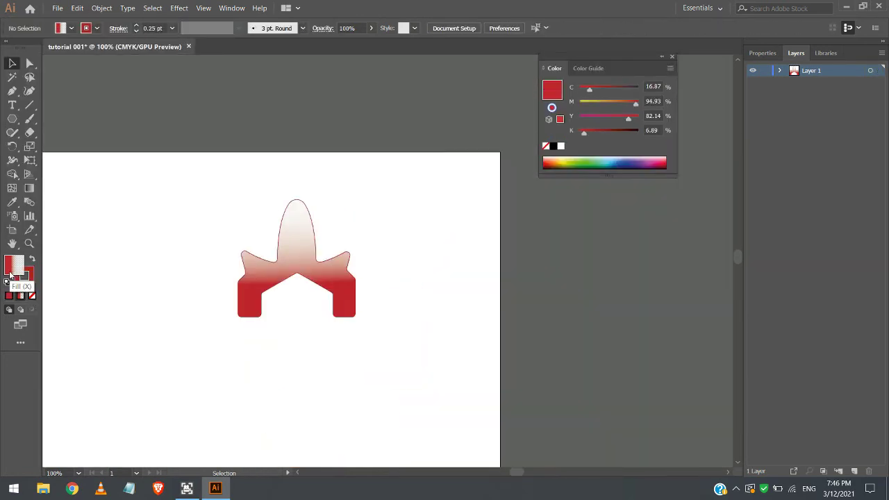
{"action": "left_click", "coordinate": [292, 77]}
{"action": "key", "text": "g"}
{"action": "left_click", "coordinate": [291, 245]}
{"action": "left_click_drag", "start_coordinate": [296, 311], "coordinate": [296, 169]}
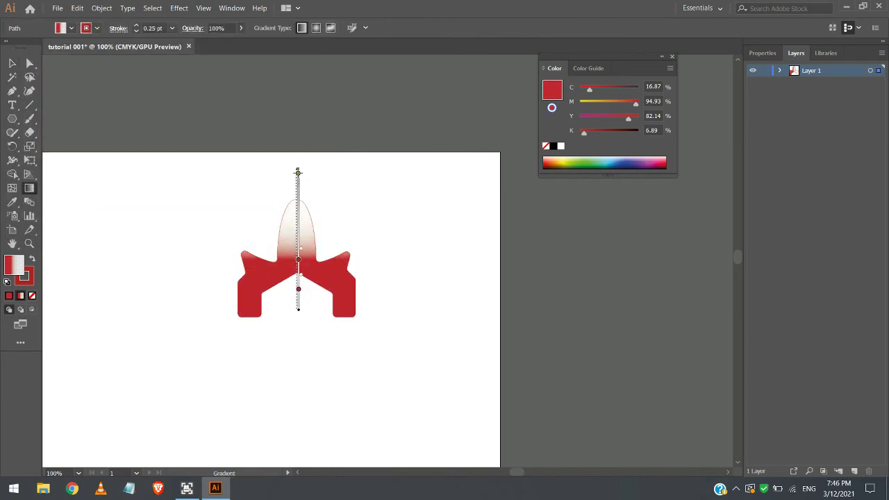
{"action": "left_click_drag", "start_coordinate": [292, 377], "coordinate": [293, 123]}
{"action": "double_click", "coordinate": [296, 286]}
{"action": "key", "text": "Escape"}
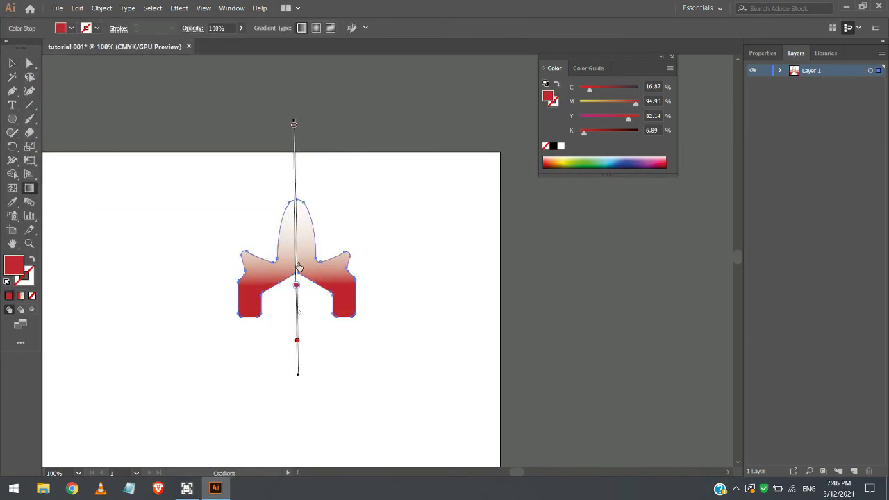
Show the gradient settings, move the middle red stop to 47.09% and delete that stop.
{"action": "key", "text": "ctrl+F9"}
{"action": "left_click_drag", "start_coordinate": [589, 369], "coordinate": [605, 370]}
{"action": "double_click", "coordinate": [604, 370]}
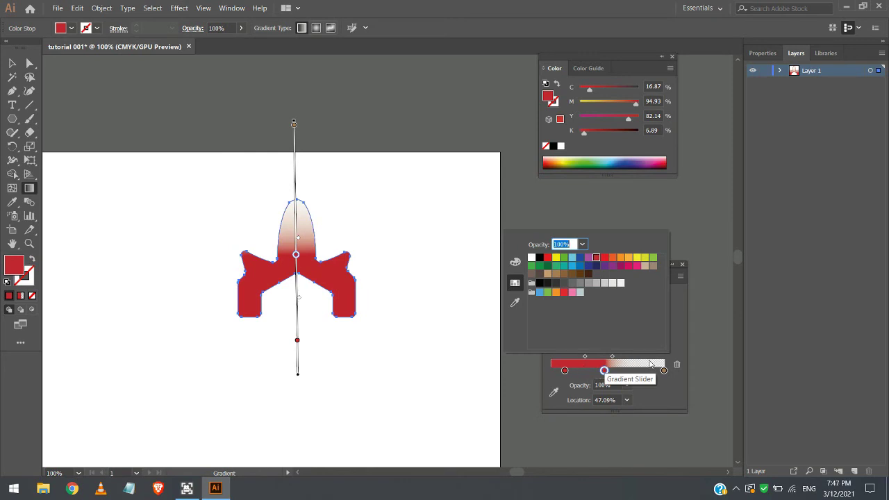
{"action": "key", "text": "Escape"}
{"action": "key", "text": "Delete"}
Recolour the remaining red gradient stop brown, with C 31.48, M 60.82, Y 91.12 and K 33.05.
{"action": "left_click", "coordinate": [565, 370]}
{"action": "double_click", "coordinate": [14, 264]}
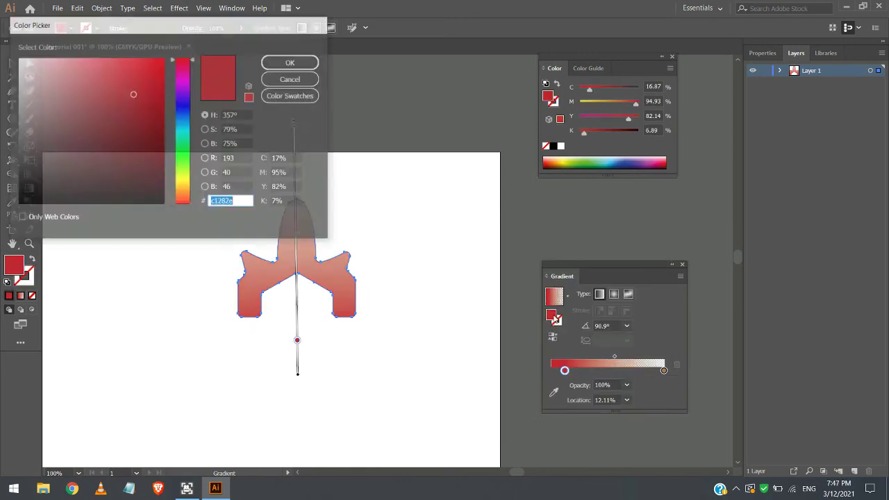
{"action": "left_click", "coordinate": [54, 159]}
{"action": "left_click", "coordinate": [182, 188]}
{"action": "left_click", "coordinate": [128, 119]}
{"action": "left_click", "coordinate": [292, 59]}
Redraw the brown gradient diagonally across the shape at 115°, fading towards the upper tip.
{"action": "left_click_drag", "start_coordinate": [341, 368], "coordinate": [260, 199]}
{"action": "left_click_drag", "start_coordinate": [298, 308], "coordinate": [252, 192]}
{"action": "key", "text": "v"}
{"action": "key", "text": "ctrl+shift+a"}
{"action": "left_click", "coordinate": [294, 254]}
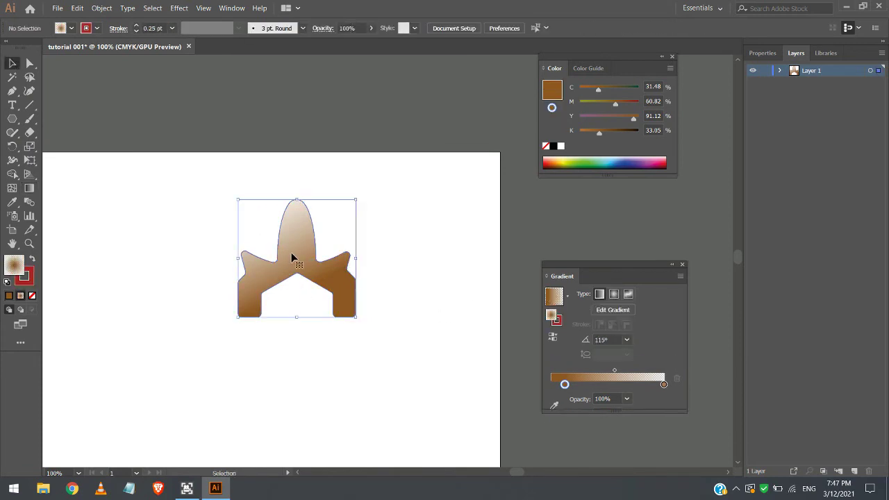
Switch the gradient type to radial and back to linear, and close the gradient settings.
{"action": "left_click", "coordinate": [614, 294]}
{"action": "left_click", "coordinate": [599, 294]}
{"action": "key", "text": "g"}
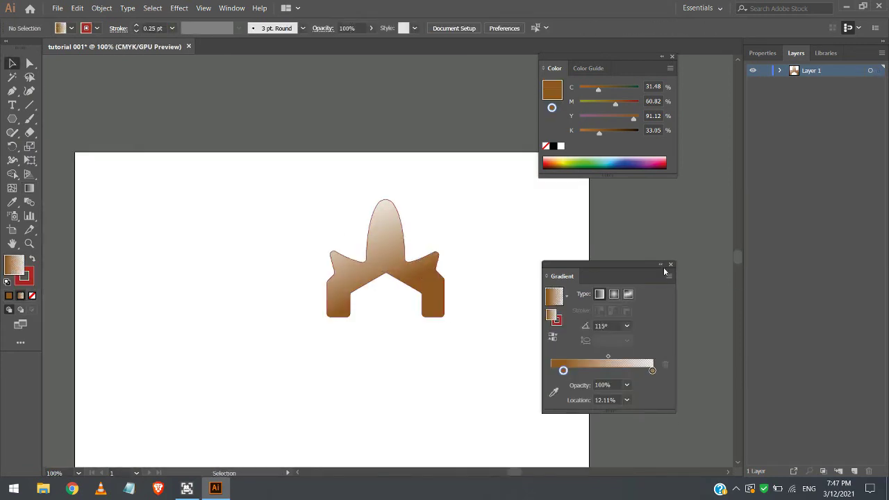
{"action": "left_click", "coordinate": [670, 265]}
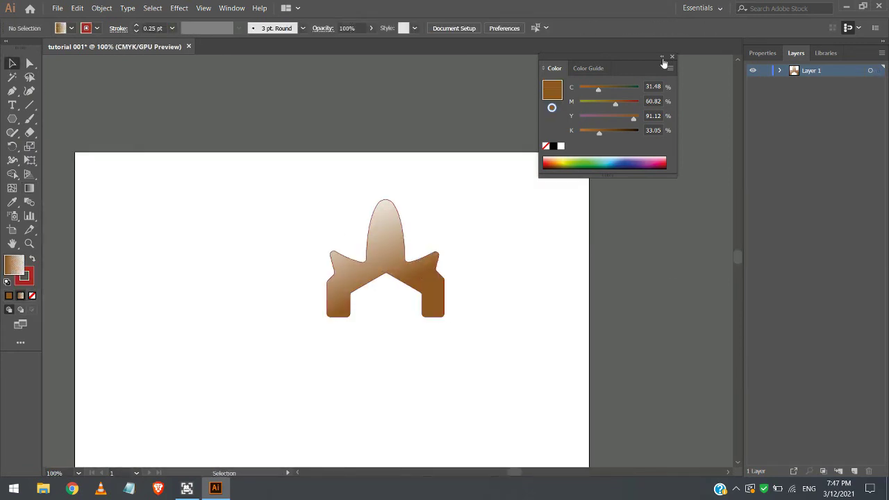
{"action": "left_click", "coordinate": [672, 57]}
Recolour the shape's stroke dark olive brown, with C 48.11, M 49.71, Y 81.67 and K 47.24.
{"action": "left_click", "coordinate": [364, 285]}
{"action": "double_click", "coordinate": [554, 102]}
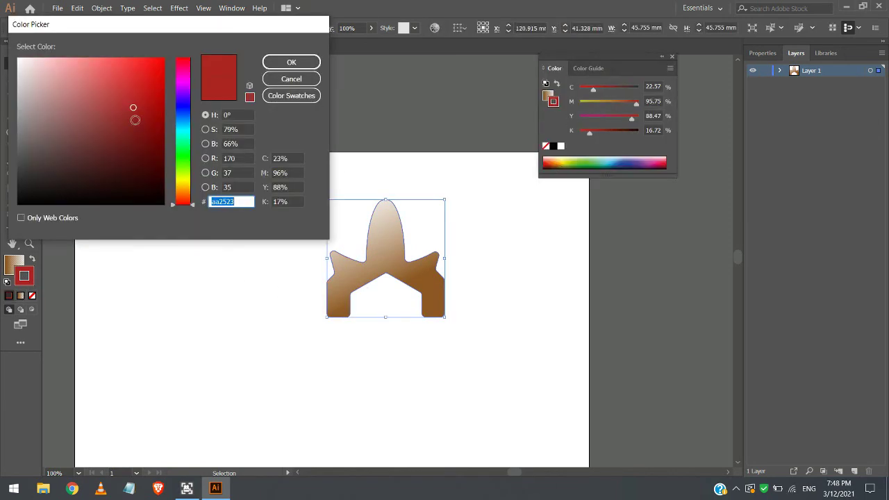
{"action": "type", "text": "6b5840"}
{"action": "key", "text": "Return"}
{"action": "left_click", "coordinate": [172, 219]}
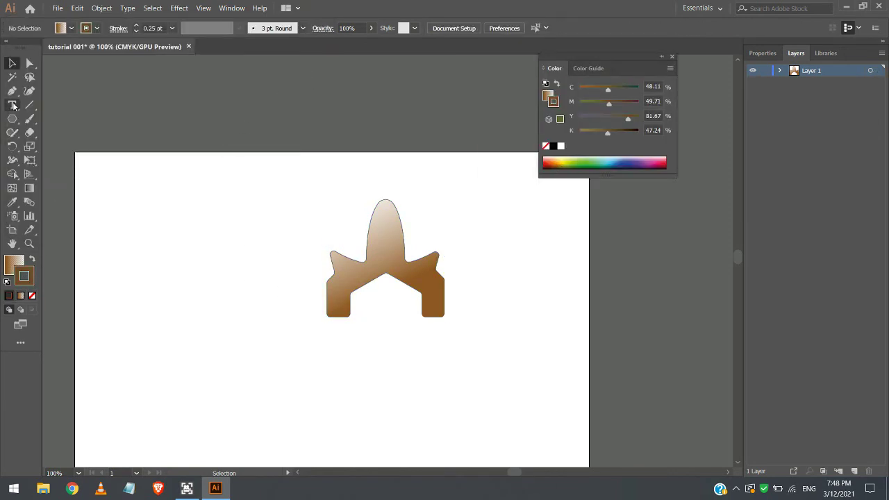
Add the text "Tutorials" below the brown shape and centre-align it.
{"action": "left_click", "coordinate": [234, 354]}
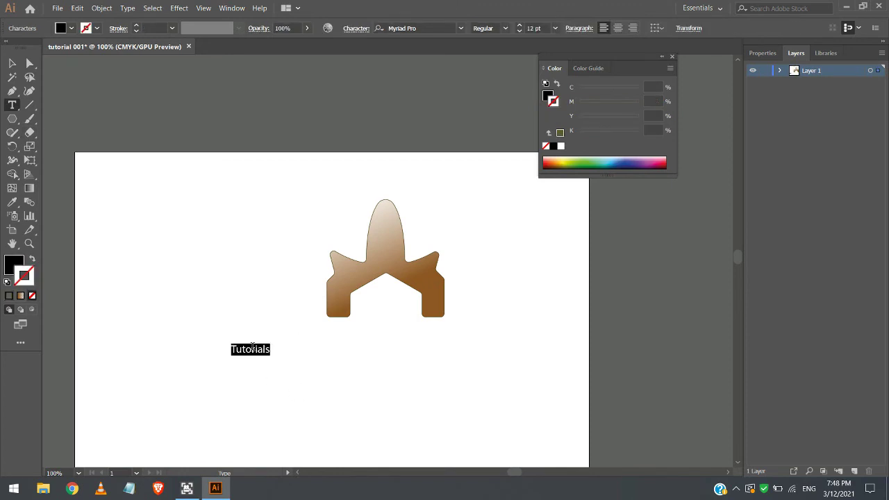
{"action": "left_click", "coordinate": [12, 63]}
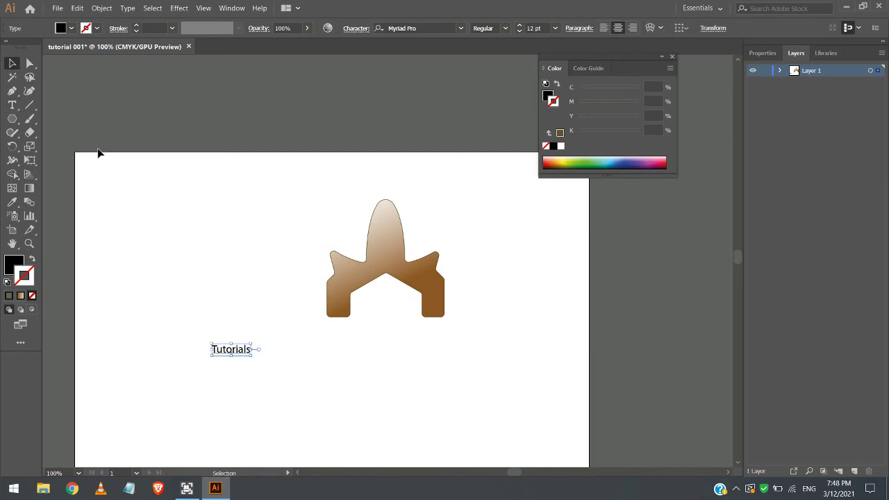
Centre the shape and the "Tutorials" text horizontally on each other and enlarge the text to about 39.62 pt.
{"action": "key", "text": "ctrl+a"}
{"action": "left_click", "coordinate": [388, 28]}
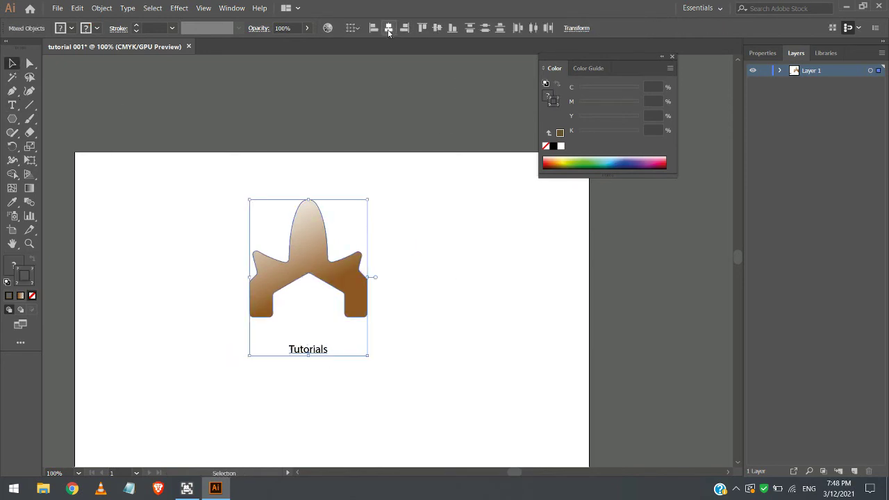
{"action": "left_click", "coordinate": [331, 356]}
{"action": "left_click_drag", "start_coordinate": [330, 354], "coordinate": [371, 391]}
Try different fonts on the "Tutorials" text and set it in Murevo.
{"action": "left_click", "coordinate": [429, 30]}
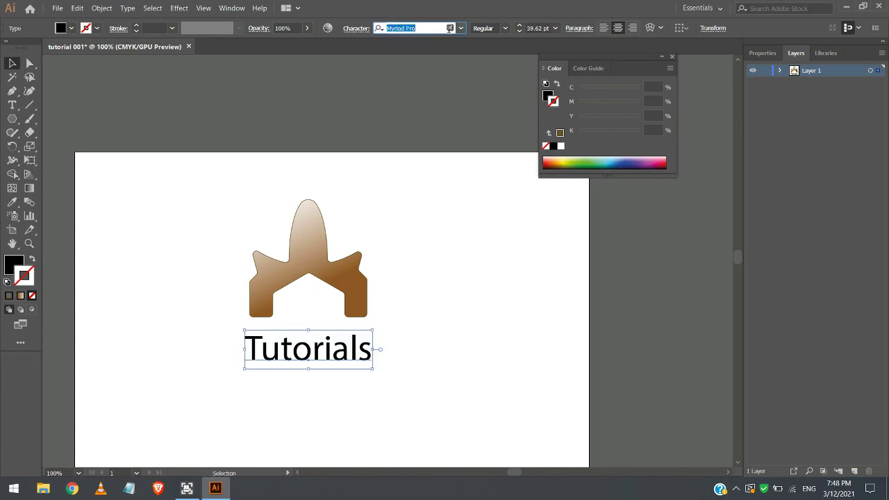
{"action": "scroll", "coordinate": [449, 27], "scroll_direction": "down", "scroll_amount": 1}
{"action": "scroll", "coordinate": [450, 28], "scroll_direction": "up", "scroll_amount": 4}
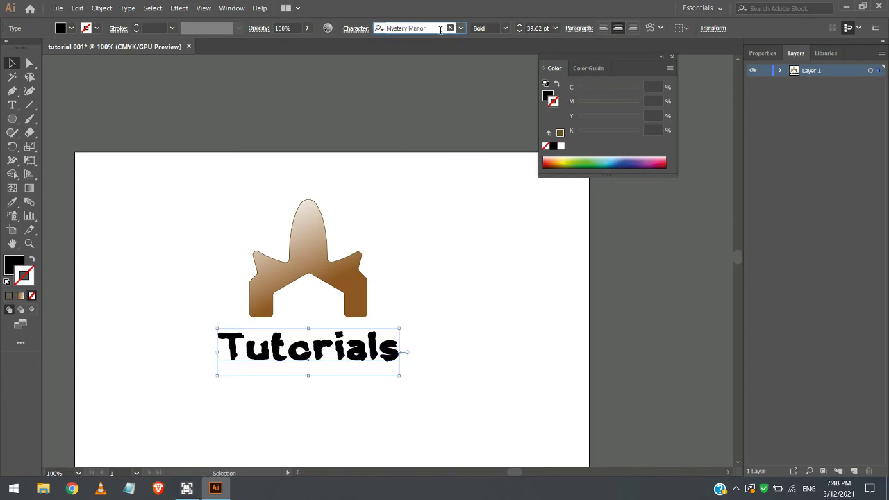
{"action": "scroll", "coordinate": [440, 30], "scroll_direction": "up", "scroll_amount": 4}
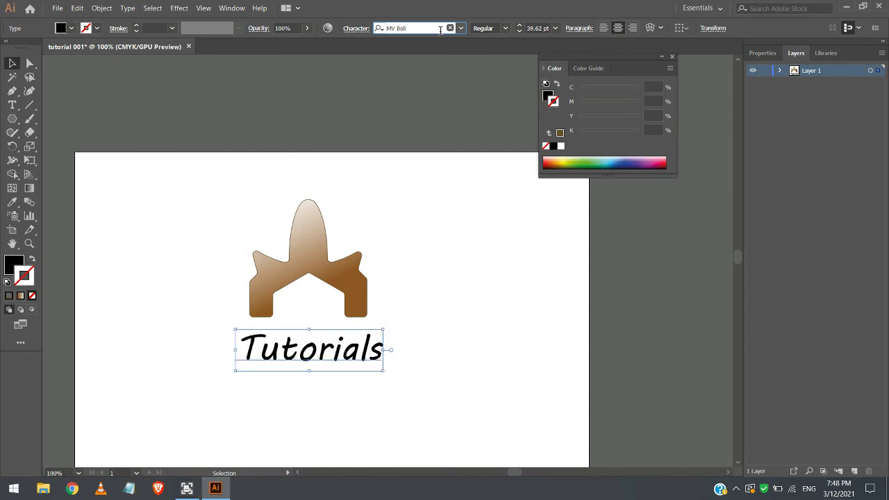
{"action": "scroll", "coordinate": [440, 30], "scroll_direction": "up", "scroll_amount": 1}
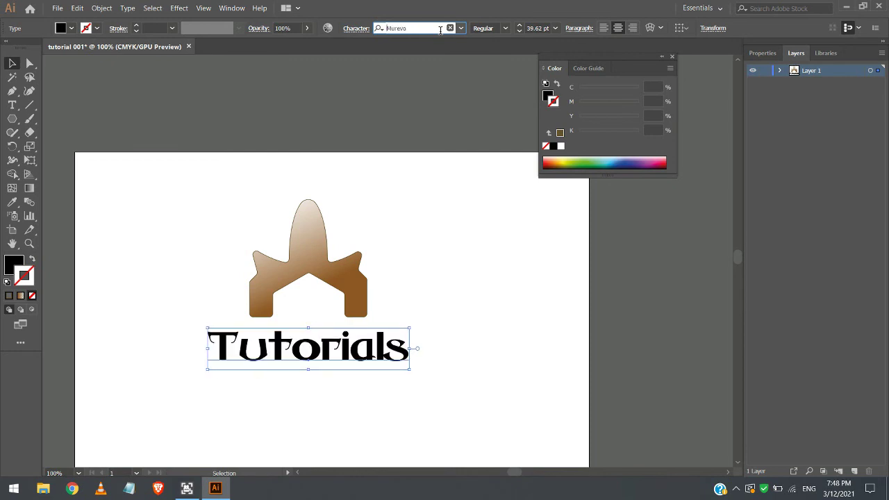
Move the text to the right side of the brown shape and shrink the shape to suit the text's height.
{"action": "left_click", "coordinate": [302, 399]}
{"action": "left_click_drag", "start_coordinate": [279, 356], "coordinate": [449, 304]}
{"action": "left_click", "coordinate": [329, 292]}
{"action": "left_click_drag", "start_coordinate": [250, 200], "coordinate": [315, 265]}
Align the bottoms of the shape and text, and move the text down so its letters sit level with the shape's base.
{"action": "left_click_drag", "start_coordinate": [256, 246], "coordinate": [585, 371]}
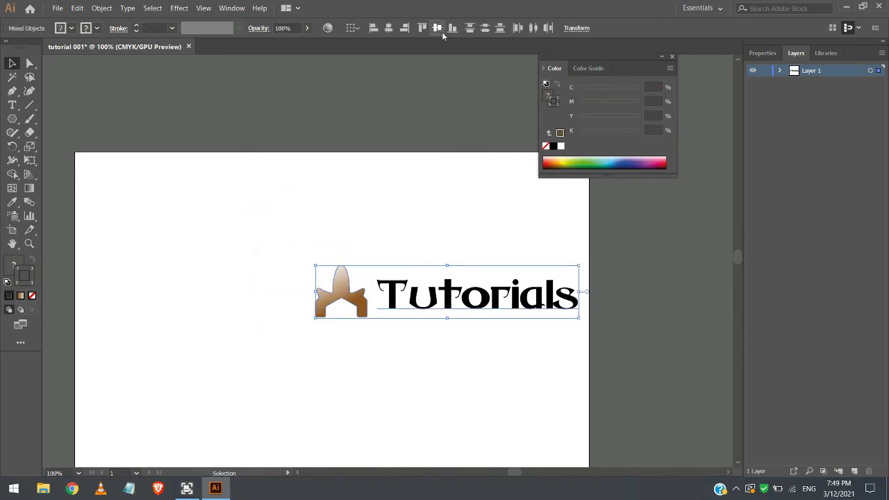
{"action": "left_click", "coordinate": [440, 30]}
{"action": "left_click", "coordinate": [452, 28]}
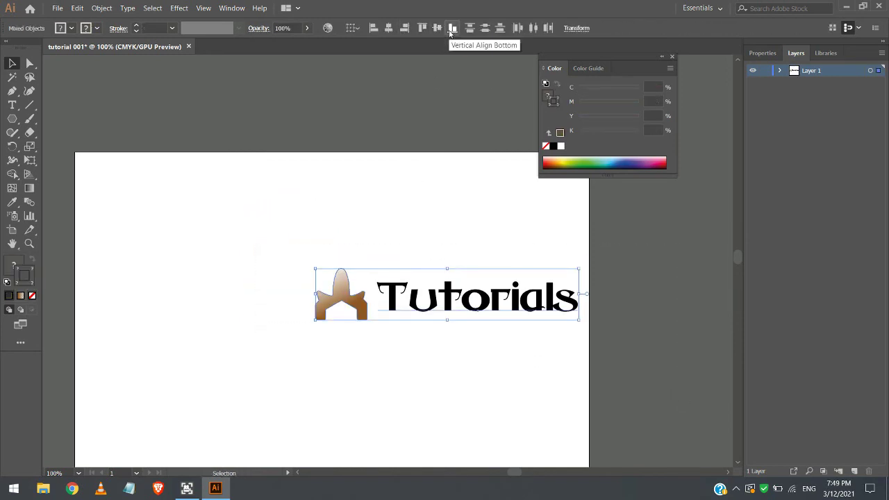
{"action": "left_click", "coordinate": [381, 342]}
{"action": "left_click_drag", "start_coordinate": [261, 242], "coordinate": [447, 344]}
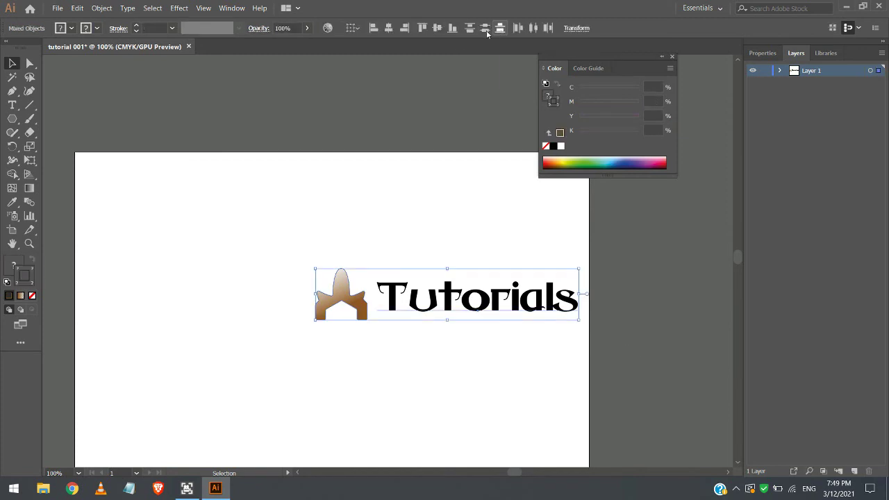
{"action": "left_click_drag", "start_coordinate": [407, 303], "coordinate": [407, 312]}
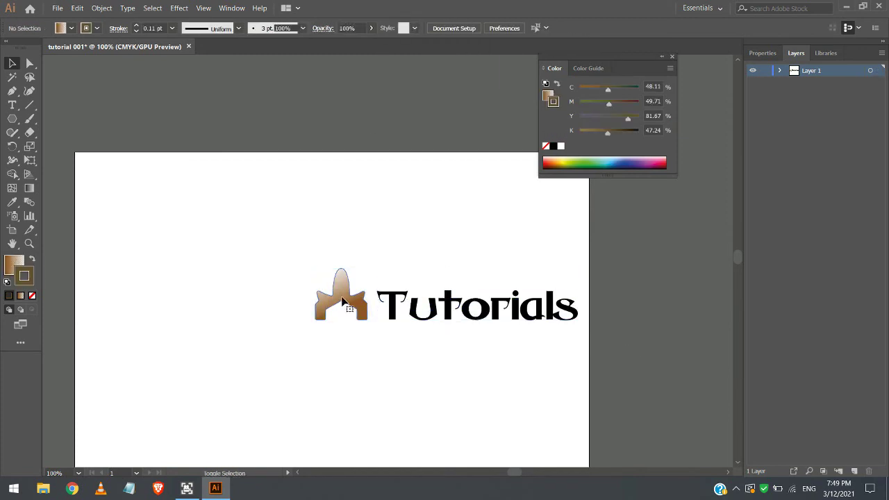
Try to copy the brown shape's gradient fill and stroke onto the "Tutorials" text with the Eyedropper.
{"action": "left_click", "coordinate": [340, 299]}
{"action": "left_click", "coordinate": [394, 308]}
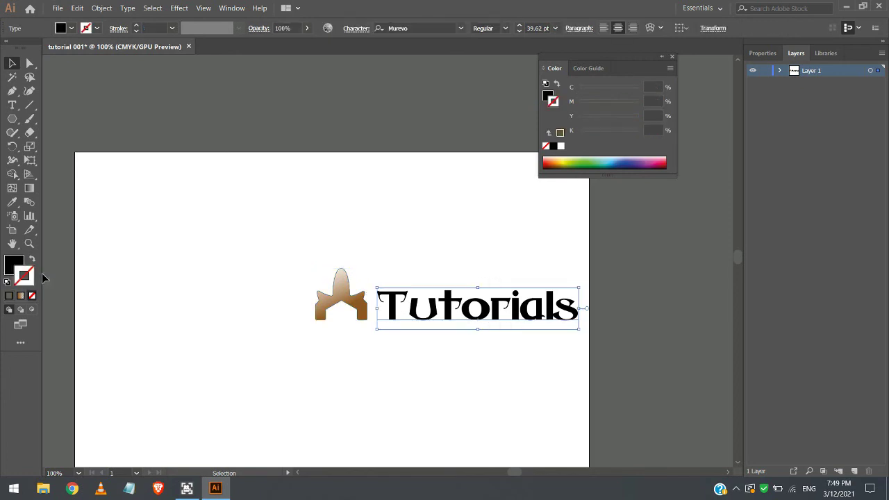
{"action": "key", "text": "i"}
{"action": "left_click", "coordinate": [341, 299]}
{"action": "scroll", "coordinate": [422, 327], "scroll_direction": "up", "scroll_amount": 4}
{"action": "key", "text": "ctrl+z"}
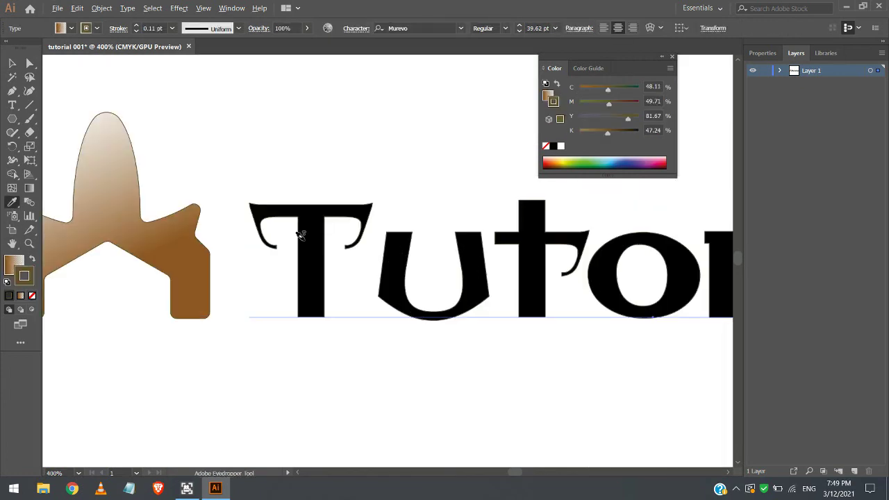
{"action": "left_click", "coordinate": [12, 65]}
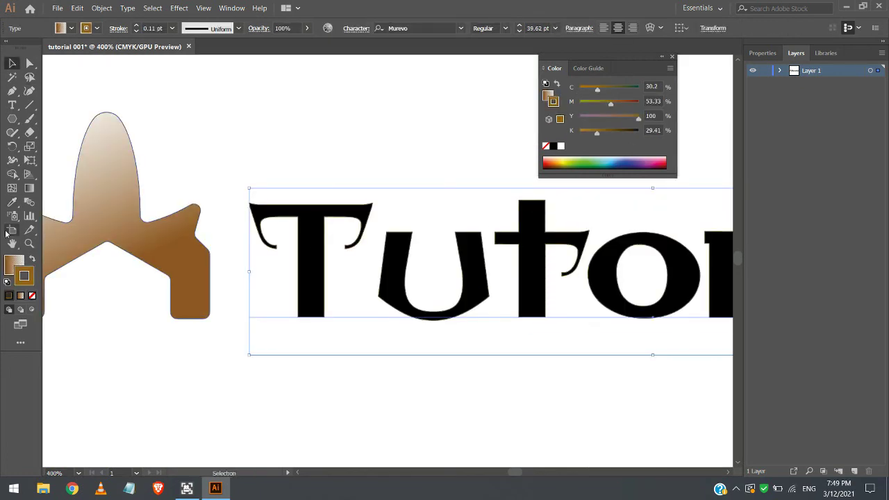
{"action": "key", "text": "i"}
{"action": "left_click", "coordinate": [548, 95]}
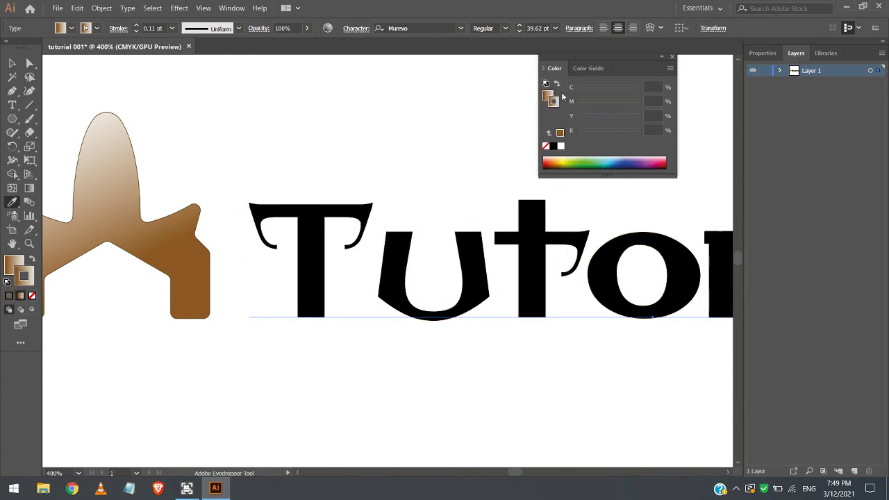
Fill the "Tutorials" text with solid red, C 19.02, M 74.49, Y 57.5 and K 7.85.
{"action": "left_click", "coordinate": [12, 64]}
{"action": "double_click", "coordinate": [14, 264]}
{"action": "left_click", "coordinate": [296, 61]}
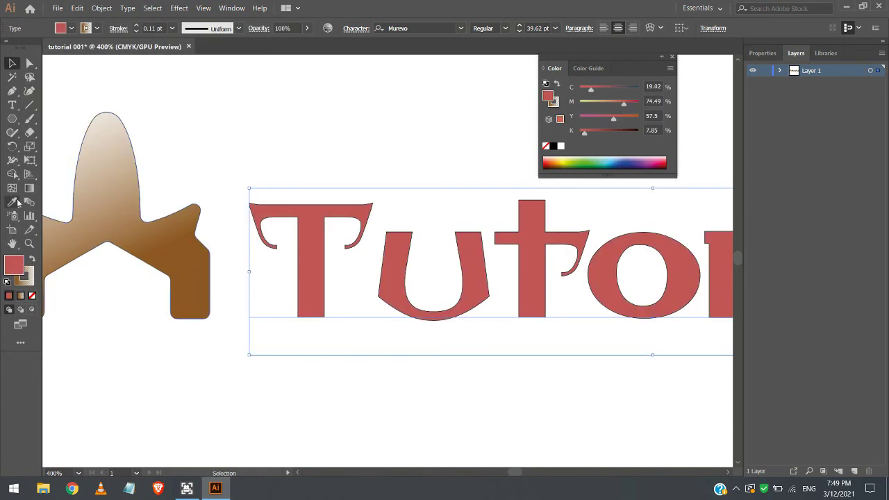
Replace the text's red fill by sampling the brown shape's gradient appearance with the Eyedropper.
{"action": "left_click", "coordinate": [12, 203]}
{"action": "left_click", "coordinate": [92, 224]}
{"action": "left_click", "coordinate": [12, 65]}
{"action": "key", "text": "ctrl+0"}
{"action": "key", "text": "ctrl+equal"}
{"action": "key", "text": "ctrl+equal"}
{"action": "key", "text": "ctrl+equal"}
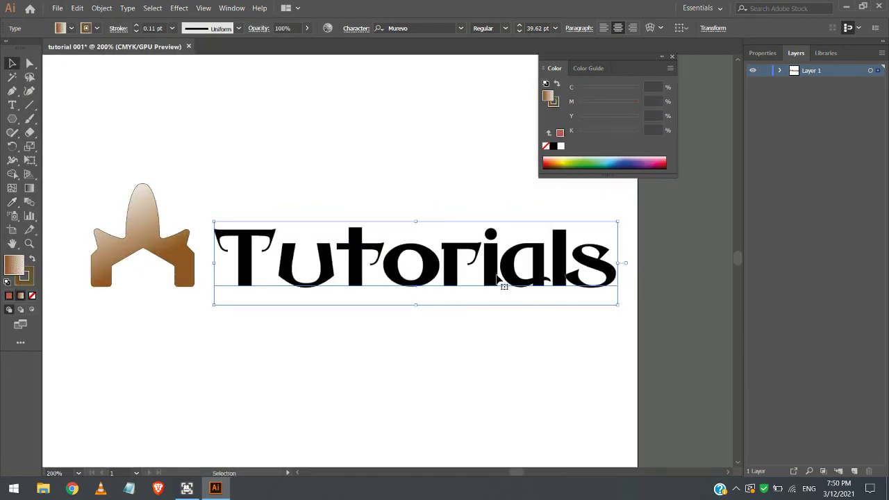
Show the rulers and place a horizontal guide along the base of the shape and text.
{"action": "left_click", "coordinate": [430, 331]}
{"action": "key", "text": "ctrl+1"}
{"action": "scroll", "coordinate": [291, 303], "scroll_direction": "up", "scroll_amount": 2}
{"action": "key", "text": "ctrl+r"}
{"action": "left_click_drag", "start_coordinate": [250, 58], "coordinate": [317, 282]}
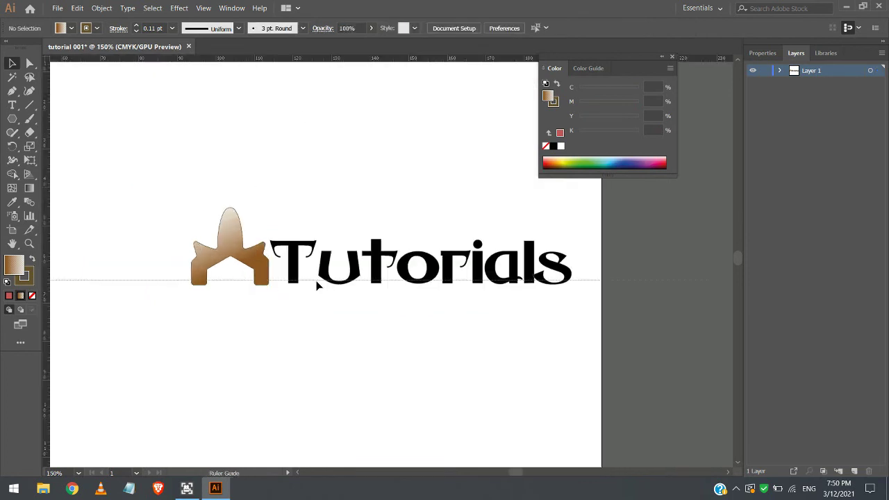
Line up the bottoms of the brown shape and the letters on the guide, and remove the guide.
{"action": "scroll", "coordinate": [317, 282], "scroll_direction": "up", "scroll_amount": 5}
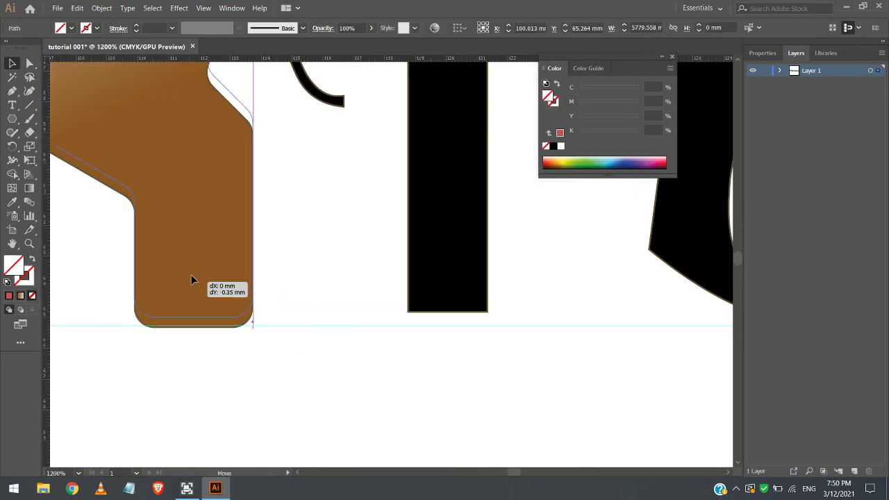
{"action": "left_click_drag", "start_coordinate": [438, 281], "coordinate": [427, 292]}
{"action": "scroll", "coordinate": [275, 327], "scroll_direction": "down", "scroll_amount": 6}
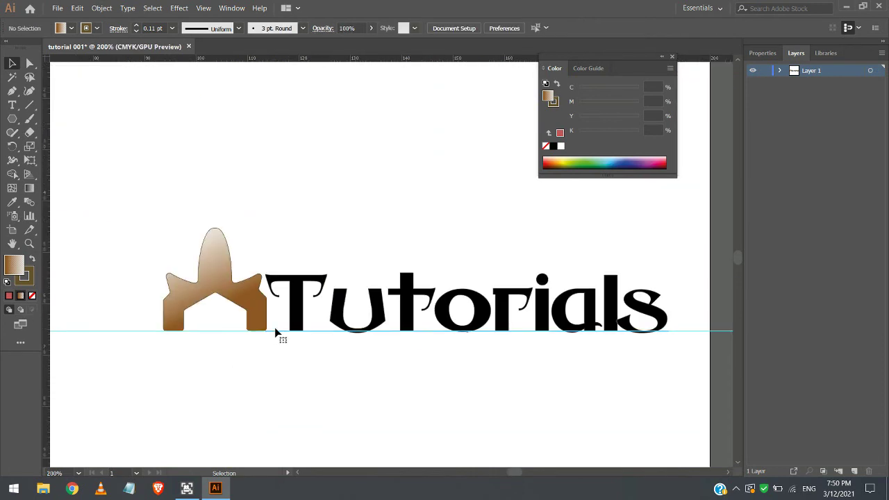
{"action": "left_click", "coordinate": [123, 338]}
{"action": "scroll", "coordinate": [215, 306], "scroll_direction": "down", "scroll_amount": 3}
{"action": "key", "text": "ctrl+0"}
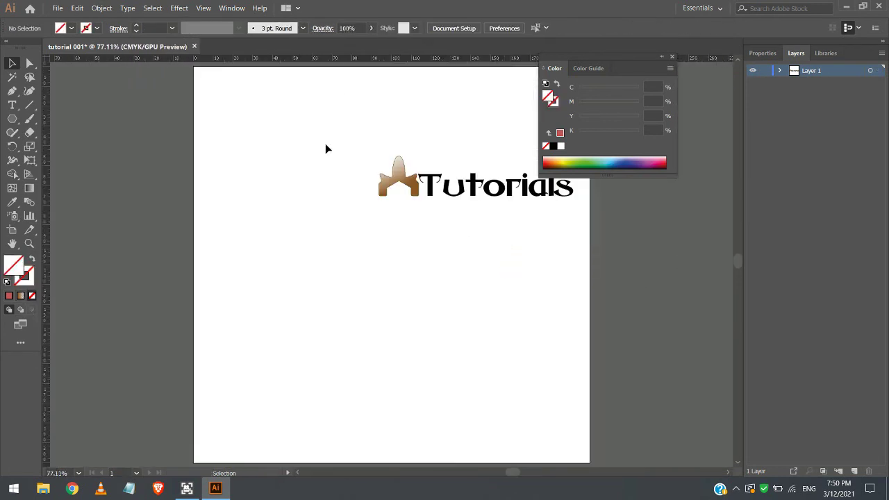
Enlarge the shape and text together across most of the artboard, bringing the text to about 72.06 pt.
{"action": "left_click_drag", "start_coordinate": [336, 171], "coordinate": [590, 265]}
{"action": "left_click_drag", "start_coordinate": [375, 203], "coordinate": [219, 242]}
Convert only the "Tutorials" text to outlines.
{"action": "left_click", "coordinate": [254, 198], "text": "shift"}
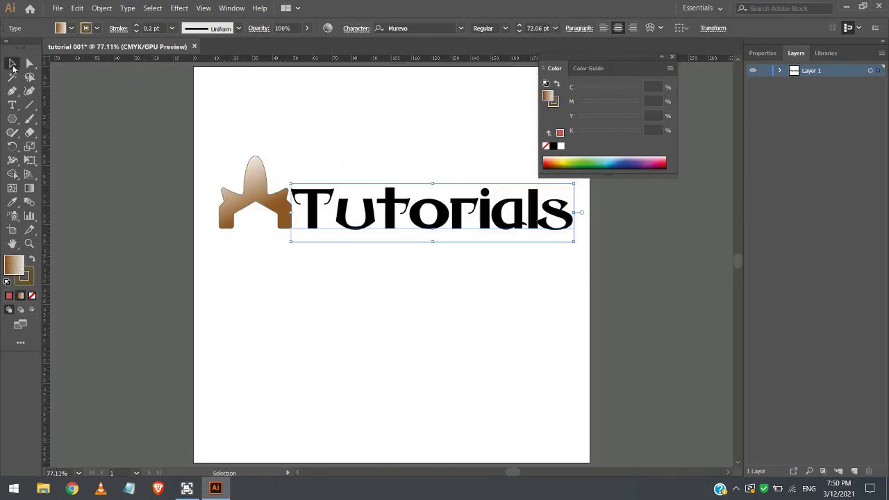
{"action": "right_click", "coordinate": [315, 198]}
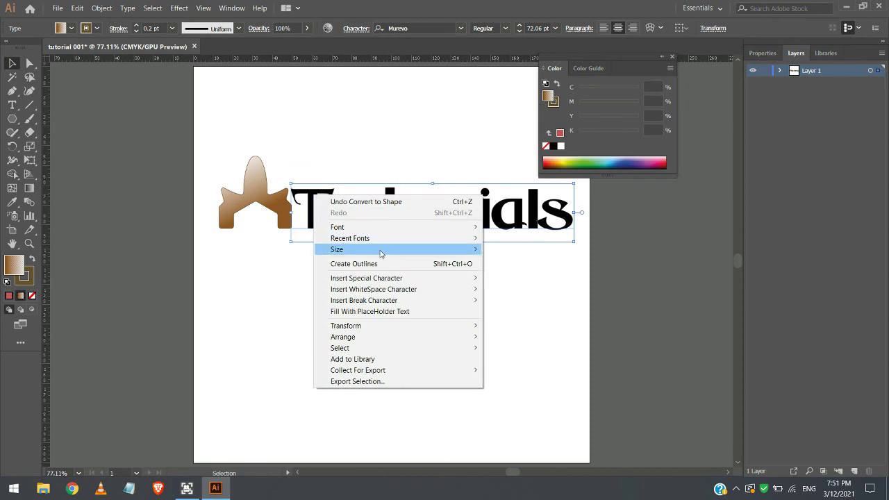
{"action": "left_click", "coordinate": [379, 264]}
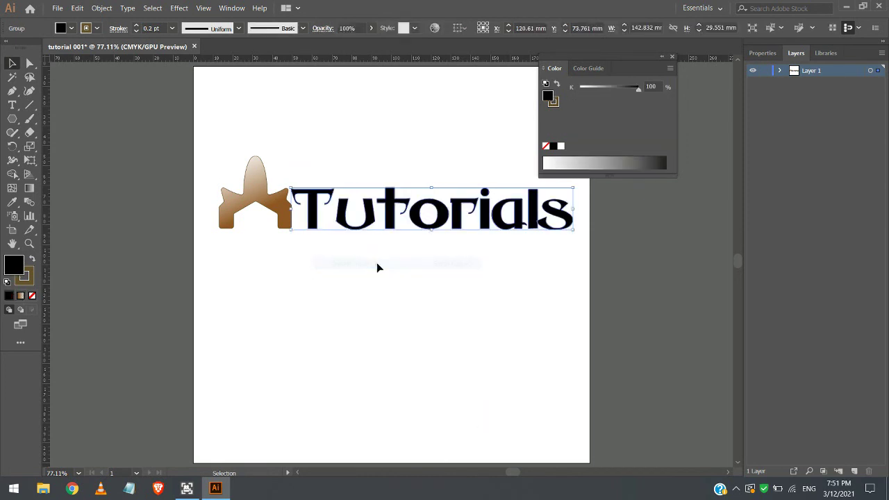
{"action": "left_click", "coordinate": [375, 281]}
Round the lower-left corner of the capital T's stem with a radius of about 4.15 mm.
{"action": "left_click", "coordinate": [313, 207]}
{"action": "left_click", "coordinate": [30, 63]}
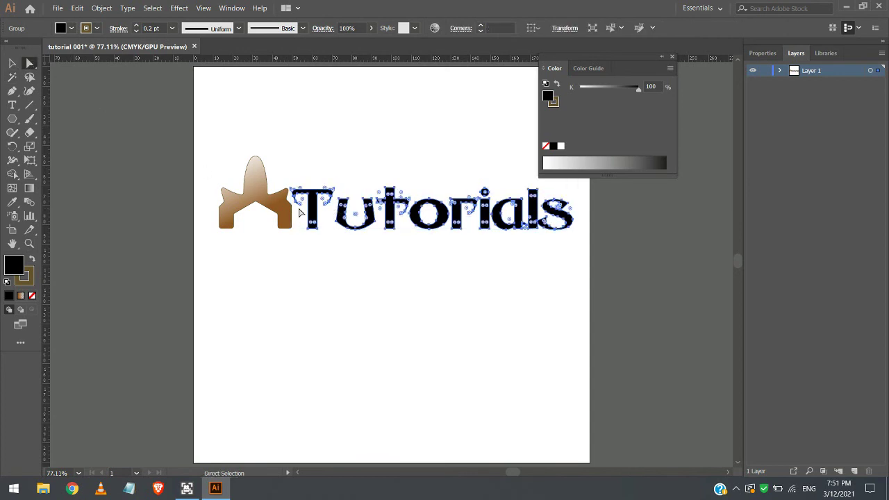
{"action": "scroll", "coordinate": [295, 214], "scroll_direction": "up", "scroll_amount": 3}
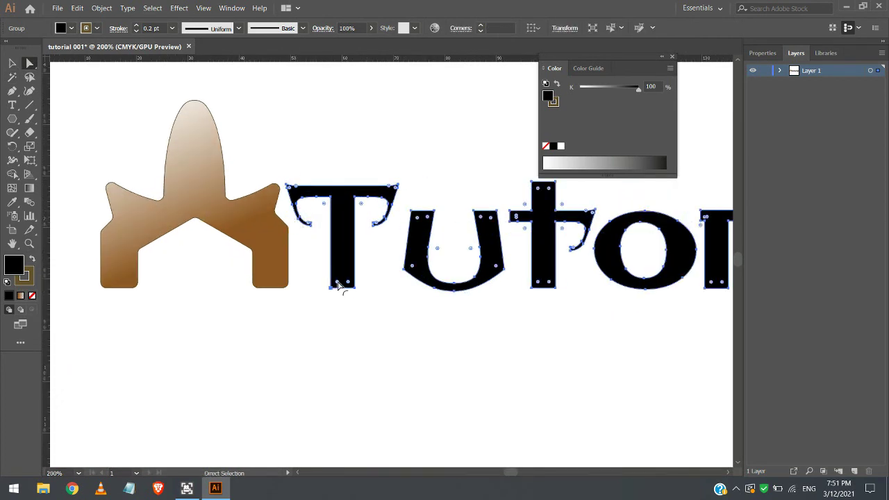
{"action": "left_click", "coordinate": [349, 260]}
{"action": "scroll", "coordinate": [346, 288], "scroll_direction": "up", "scroll_amount": 4}
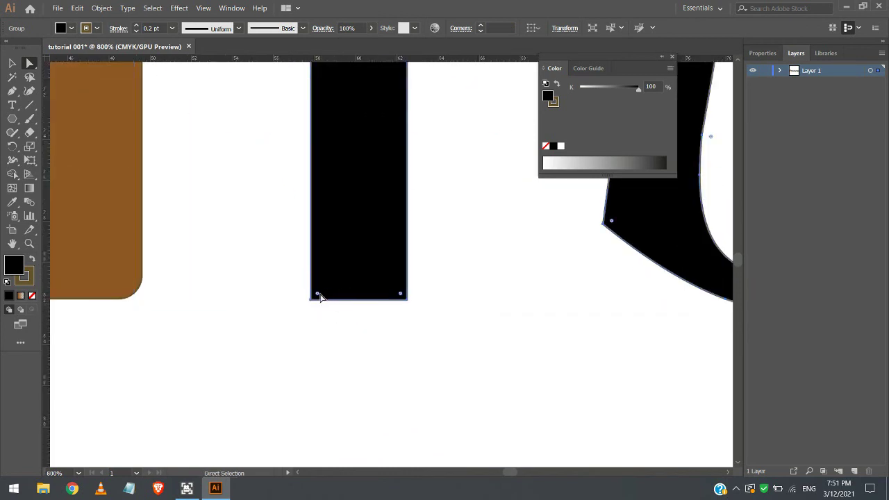
{"action": "left_click_drag", "start_coordinate": [317, 297], "coordinate": [367, 215]}
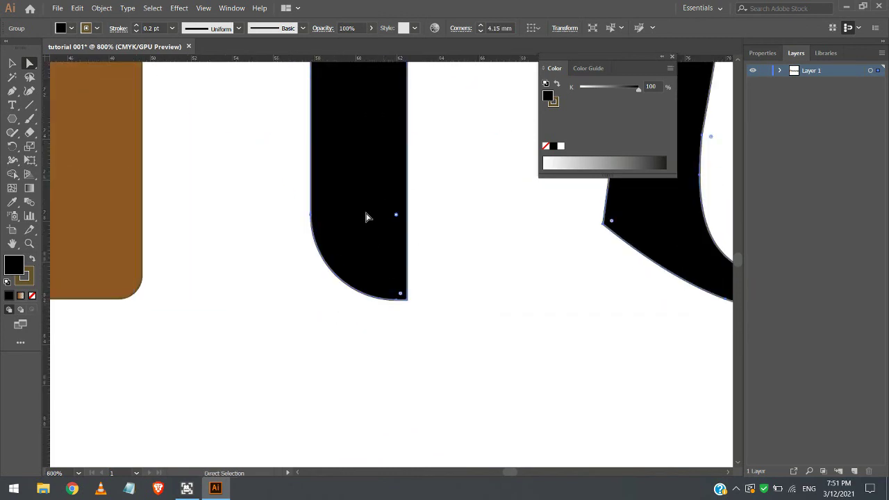
{"action": "left_click", "coordinate": [284, 300]}
Round the lower-left corner of the lowercase t's stem with a radius of about 4.24 mm.
{"action": "scroll", "coordinate": [245, 283], "scroll_direction": "down", "scroll_amount": 3}
{"action": "scroll", "coordinate": [245, 284], "scroll_direction": "down", "scroll_amount": 3}
{"action": "scroll", "coordinate": [342, 272], "scroll_direction": "up", "scroll_amount": 1}
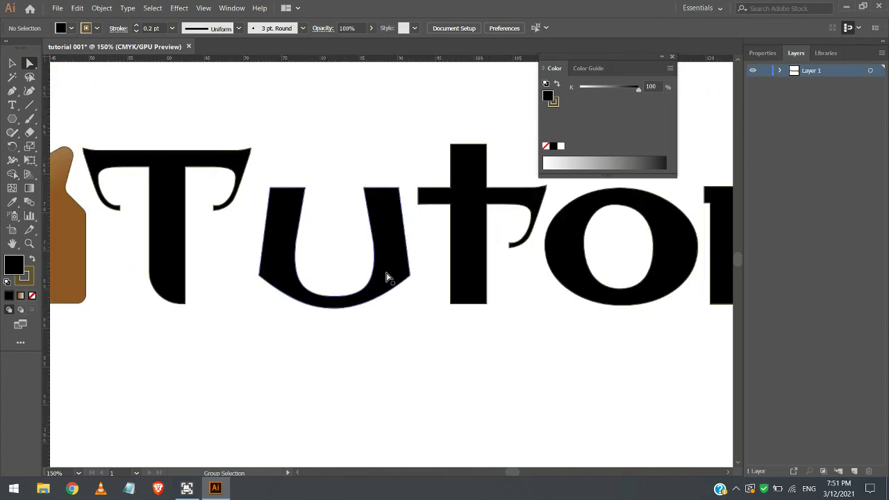
{"action": "left_click", "coordinate": [471, 274]}
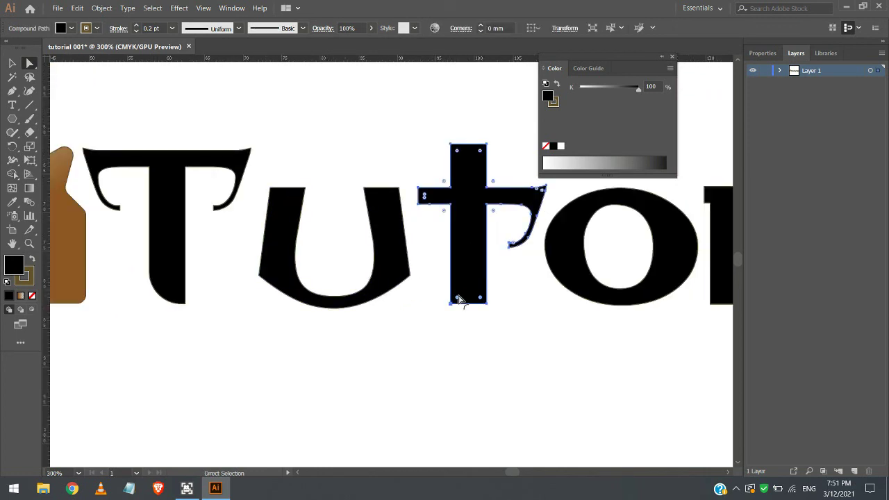
{"action": "left_click_drag", "start_coordinate": [458, 301], "coordinate": [483, 280]}
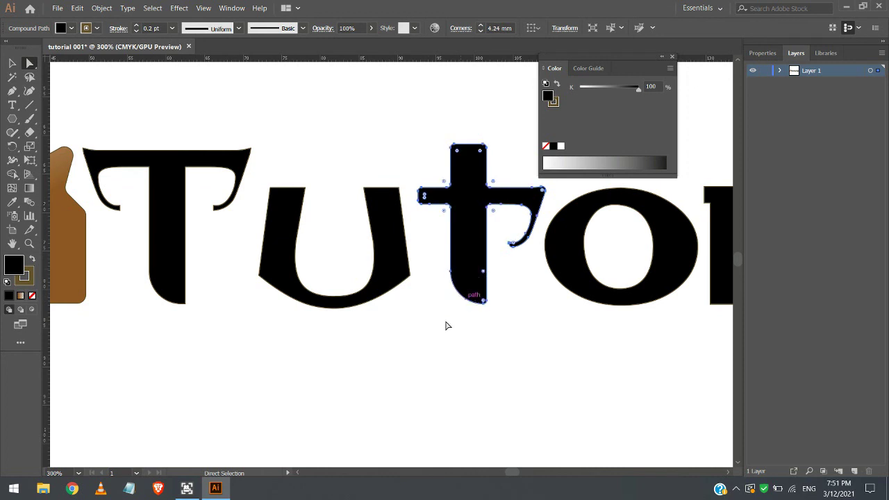
Round the lower-left corner of the r's stem with a radius of about 4.68 mm.
{"action": "scroll", "coordinate": [253, 278], "scroll_direction": "down", "scroll_amount": 2, "text": "alt"}
{"action": "scroll", "coordinate": [484, 279], "scroll_direction": "up", "scroll_amount": 3, "text": "alt"}
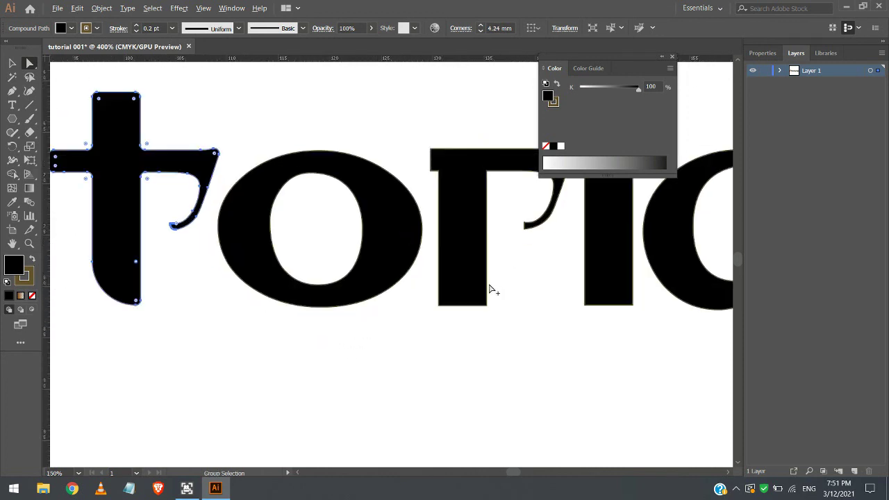
{"action": "left_click", "coordinate": [468, 304]}
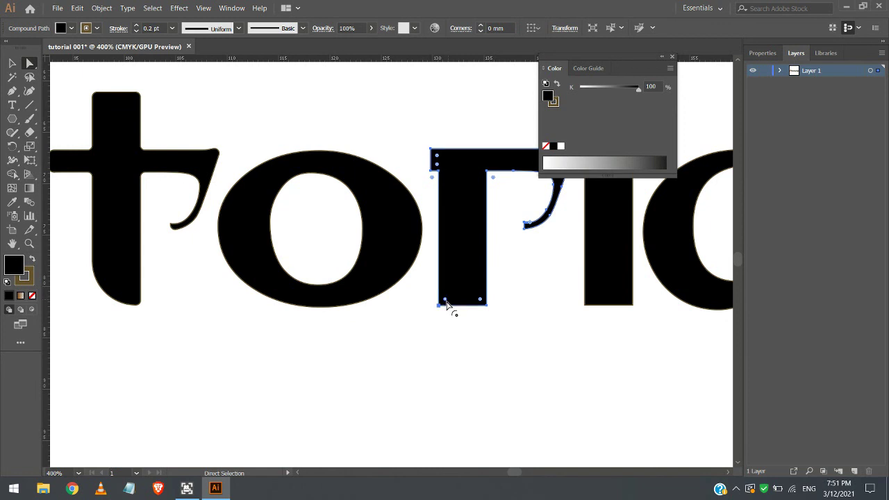
{"action": "left_click_drag", "start_coordinate": [445, 300], "coordinate": [487, 260]}
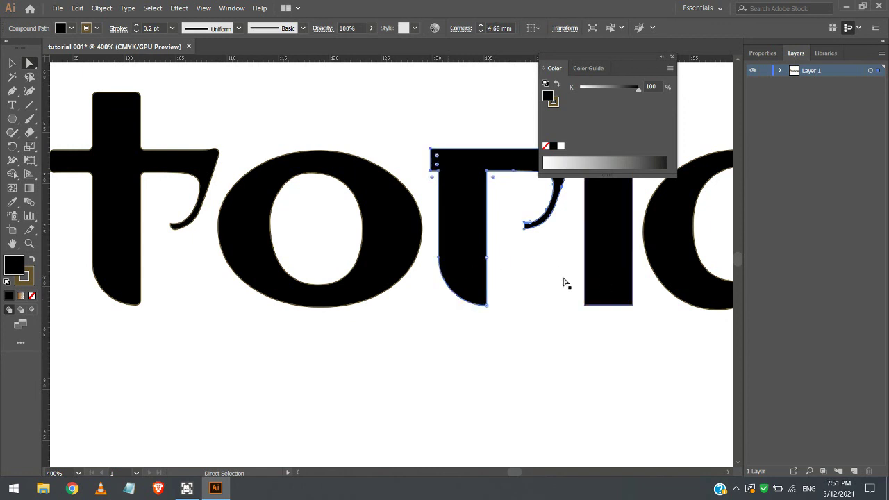
{"action": "scroll", "coordinate": [208, 283], "scroll_direction": "down", "scroll_amount": 3, "text": "alt"}
{"action": "left_click", "coordinate": [233, 331]}
{"action": "scroll", "coordinate": [462, 297], "scroll_direction": "down", "scroll_amount": 1, "text": "alt"}
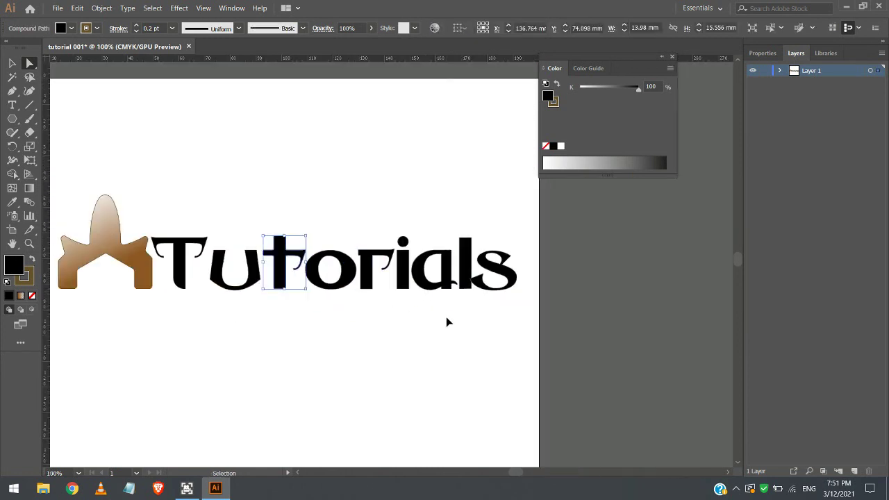
Try stretching the top edge of the capital T diagonally up over the u, and undo it.
{"action": "left_click", "coordinate": [179, 267]}
{"action": "left_click_drag", "start_coordinate": [188, 239], "coordinate": [271, 171]}
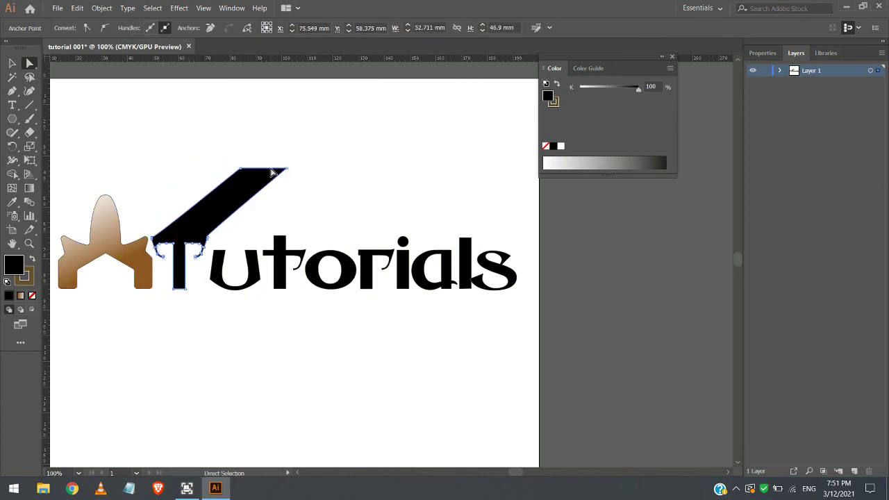
{"action": "left_click", "coordinate": [343, 294]}
{"action": "scroll", "coordinate": [343, 293], "scroll_direction": "down", "scroll_amount": 1}
{"action": "key", "text": "ctrl+z"}
Pull the upper-left anchor point of the capital T diagonally up to the tip of the brown shape.
{"action": "scroll", "coordinate": [215, 254], "scroll_direction": "up", "scroll_amount": 4}
{"action": "left_click_drag", "start_coordinate": [300, 265], "coordinate": [135, 159]}
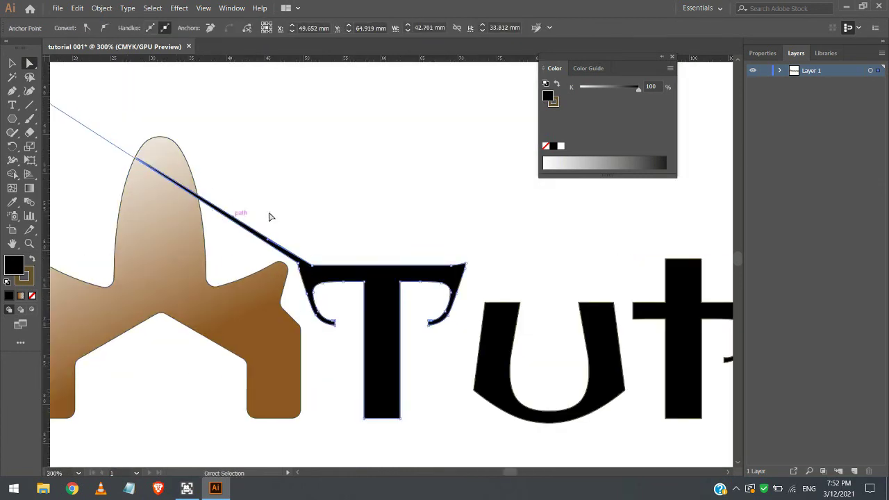
Undo the last pull on the capital T's upper-left anchor point.
{"action": "left_click", "coordinate": [269, 216]}
{"action": "scroll", "coordinate": [257, 232], "scroll_direction": "down", "scroll_amount": 3}
{"action": "key", "text": "ctrl+z"}
{"action": "scroll", "coordinate": [397, 253], "scroll_direction": "up", "scroll_amount": 5}
Try moving the lowercase t about 41 mm left onto the capital T, and undo it.
{"action": "left_click", "coordinate": [395, 243]}
{"action": "scroll", "coordinate": [395, 243], "scroll_direction": "down", "scroll_amount": 2}
{"action": "left_click_drag", "start_coordinate": [395, 243], "coordinate": [79, 248]}
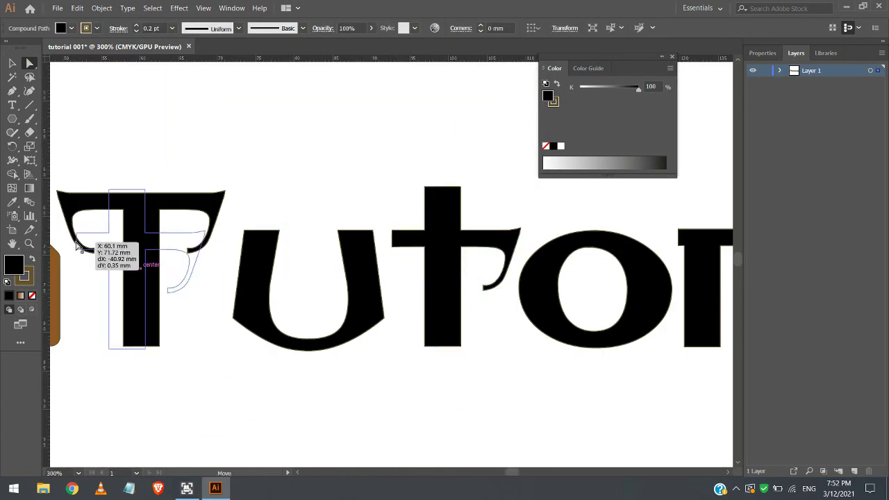
{"action": "key", "text": "ctrl+z"}
{"action": "key", "text": "ctrl+z"}
Stretch the left end of the lowercase t's crossbar about 43.6 mm left, past the u to the left edge of the capital T.
{"action": "scroll", "coordinate": [393, 232], "scroll_direction": "up", "scroll_amount": 3}
{"action": "left_click_drag", "start_coordinate": [395, 240], "coordinate": [400, 327]}
{"action": "scroll", "coordinate": [405, 277], "scroll_direction": "down", "scroll_amount": 1}
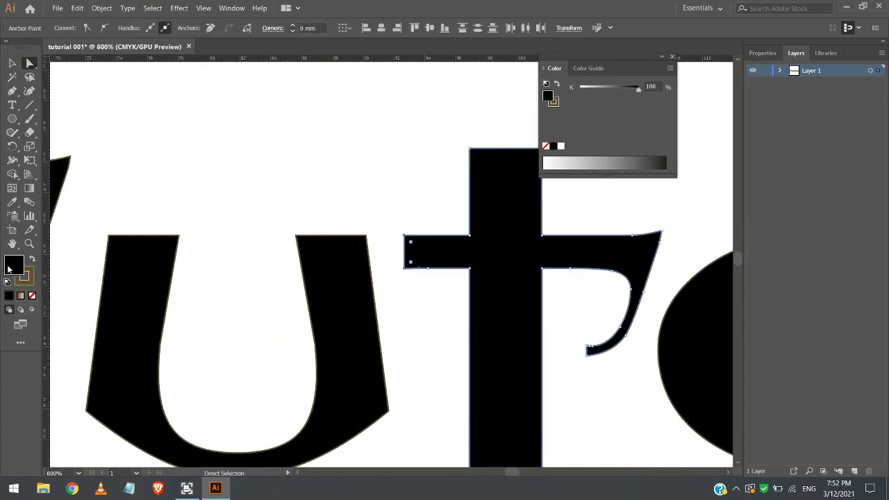
{"action": "scroll", "coordinate": [405, 277], "scroll_direction": "down", "scroll_amount": 2}
{"action": "left_click_drag", "start_coordinate": [464, 242], "coordinate": [125, 252]}
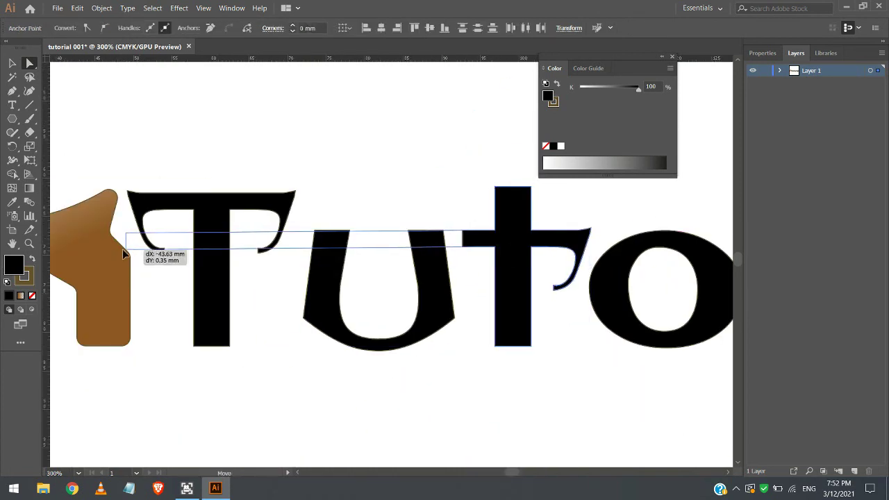
{"action": "scroll", "coordinate": [224, 229], "scroll_direction": "down", "scroll_amount": 4}
{"action": "scroll", "coordinate": [242, 252], "scroll_direction": "up", "scroll_amount": 3}
{"action": "scroll", "coordinate": [171, 278], "scroll_direction": "down", "scroll_amount": 3}
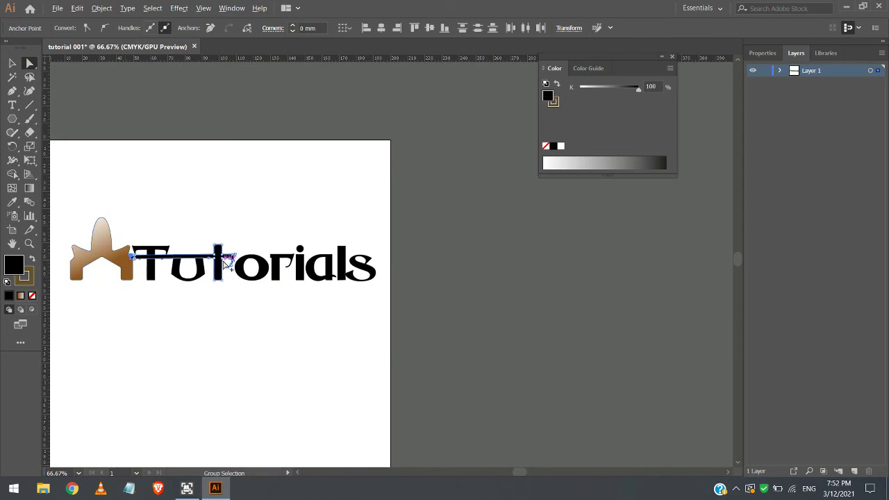
Stretch the hooked right end of the lowercase t's crossbar across the following letters to just beyond the s.
{"action": "scroll", "coordinate": [389, 280], "scroll_direction": "up", "scroll_amount": 3}
{"action": "scroll", "coordinate": [181, 250], "scroll_direction": "up", "scroll_amount": 1}
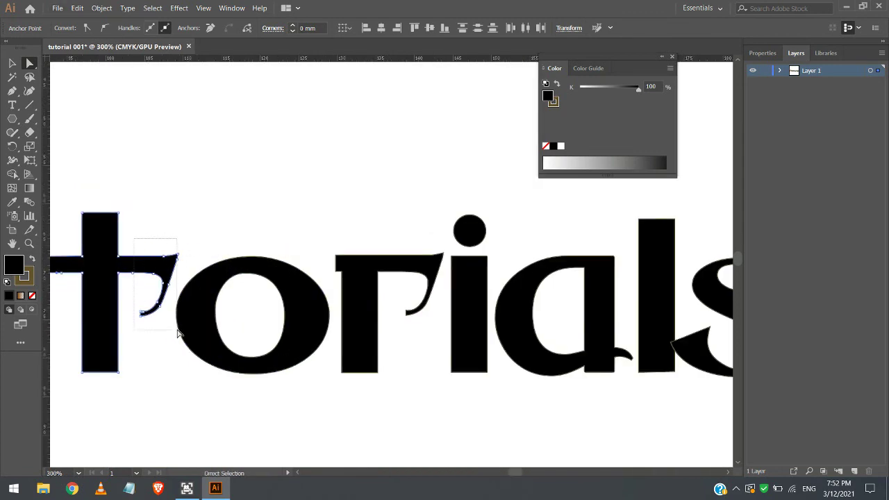
{"action": "left_click_drag", "start_coordinate": [182, 277], "coordinate": [139, 206]}
{"action": "scroll", "coordinate": [139, 205], "scroll_direction": "up", "scroll_amount": 4}
{"action": "scroll", "coordinate": [188, 229], "scroll_direction": "down", "scroll_amount": 3}
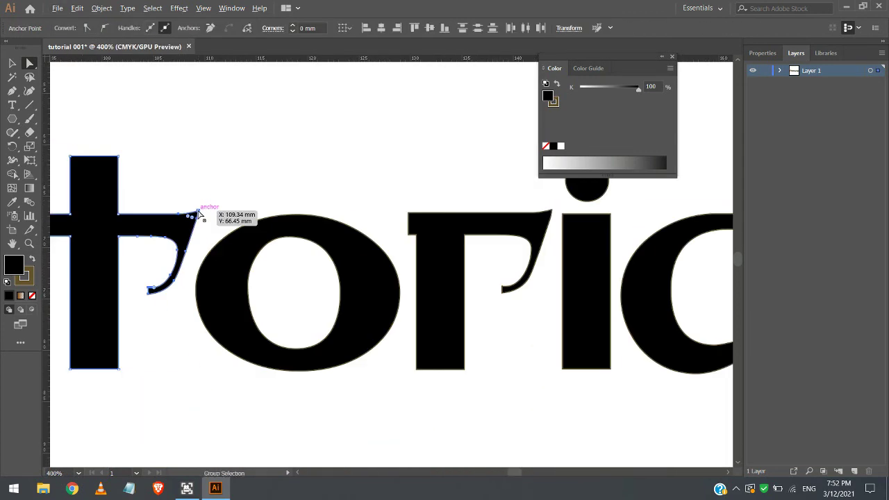
{"action": "scroll", "coordinate": [201, 215], "scroll_direction": "down", "scroll_amount": 3}
{"action": "left_click_drag", "start_coordinate": [209, 215], "coordinate": [639, 241]}
{"action": "left_click", "coordinate": [447, 323]}
Delete the brown gradient symbol beside the lettering.
{"action": "scroll", "coordinate": [447, 324], "scroll_direction": "down", "scroll_amount": 2}
{"action": "left_click", "coordinate": [123, 275]}
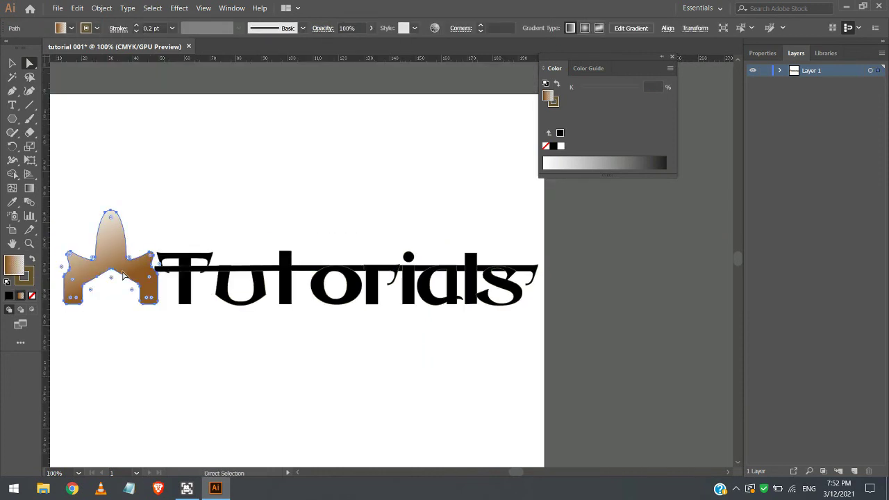
{"action": "key", "text": "Delete"}
Change the stretched lowercase t's fill to a dark grey of about 74% K with the Color Picker.
{"action": "left_click", "coordinate": [285, 278]}
{"action": "double_click", "coordinate": [13, 264]}
{"action": "left_click", "coordinate": [184, 186]}
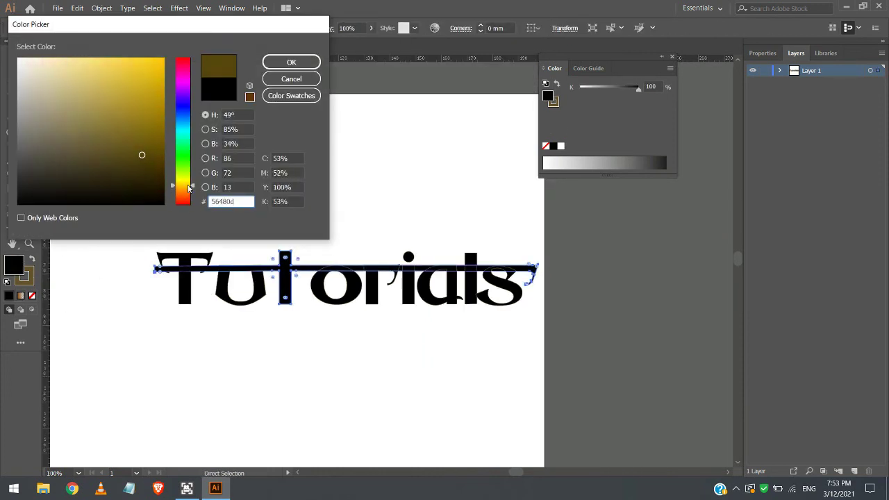
{"action": "left_click", "coordinate": [113, 145]}
{"action": "left_click", "coordinate": [130, 153]}
{"action": "left_click", "coordinate": [291, 62]}
{"action": "scroll", "coordinate": [316, 274], "scroll_direction": "up", "scroll_amount": 3}
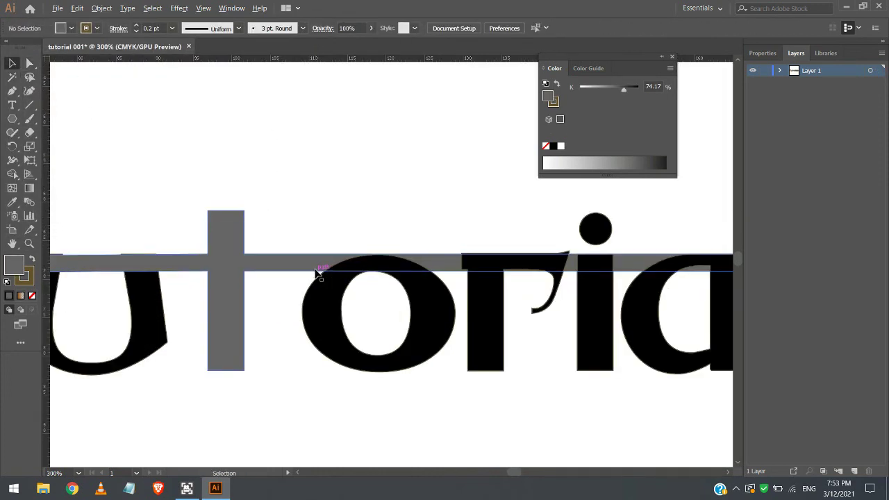
Fill all the lettering with light brown (C 28, M 46.22, Y 67.07, K 20.72).
{"action": "scroll", "coordinate": [316, 273], "scroll_direction": "down", "scroll_amount": 3}
{"action": "key", "text": "ctrl+a"}
{"action": "left_click", "coordinate": [61, 28]}
{"action": "left_click", "coordinate": [91, 82]}
Isolate the lettering group, cut and paste the lowercase t in front of the other letters, and place it back between the u and o.
{"action": "double_click", "coordinate": [230, 260]}
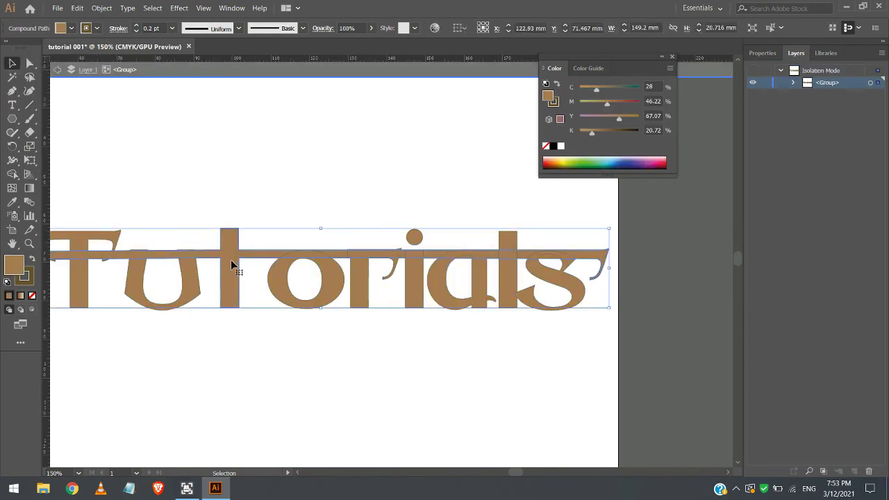
{"action": "left_click_drag", "start_coordinate": [230, 260], "coordinate": [246, 181]}
{"action": "key", "text": "ctrl+x"}
{"action": "key", "text": "ctrl+v"}
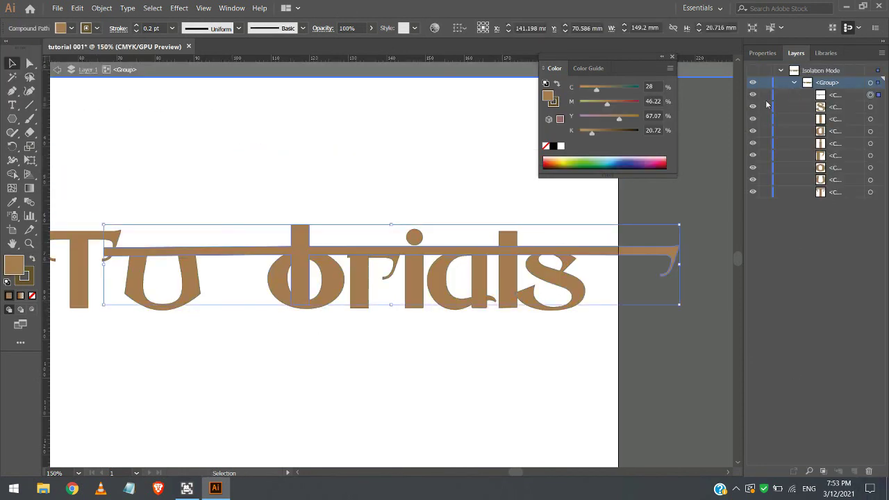
{"action": "scroll", "coordinate": [284, 254], "scroll_direction": "up", "scroll_amount": 1}
{"action": "left_click_drag", "start_coordinate": [403, 274], "coordinate": [341, 308]}
{"action": "left_click", "coordinate": [307, 321]}
Fill every letter except the lowercase t with dark brown (C 53.45, M 54.3, Y 55.27, K 54.23).
{"action": "left_click", "coordinate": [128, 314]}
{"action": "left_click", "coordinate": [204, 321], "text": "shift"}
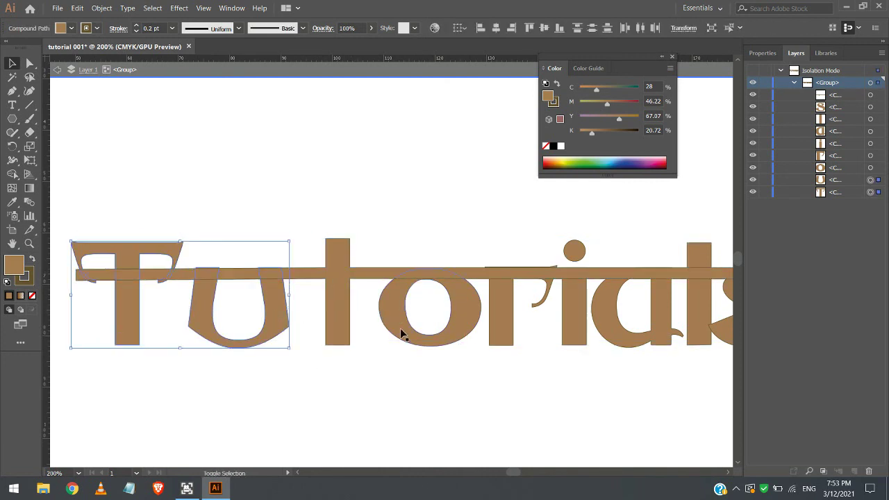
{"action": "left_click", "coordinate": [400, 334], "text": "shift"}
{"action": "scroll", "coordinate": [401, 335], "scroll_direction": "down", "scroll_amount": 2}
{"action": "left_click", "coordinate": [331, 320], "text": "shift"}
{"action": "left_click", "coordinate": [365, 321], "text": "shift"}
{"action": "left_click", "coordinate": [387, 327], "text": "shift"}
{"action": "left_click", "coordinate": [429, 320], "text": "shift"}
{"action": "left_click", "coordinate": [448, 316], "text": "shift"}
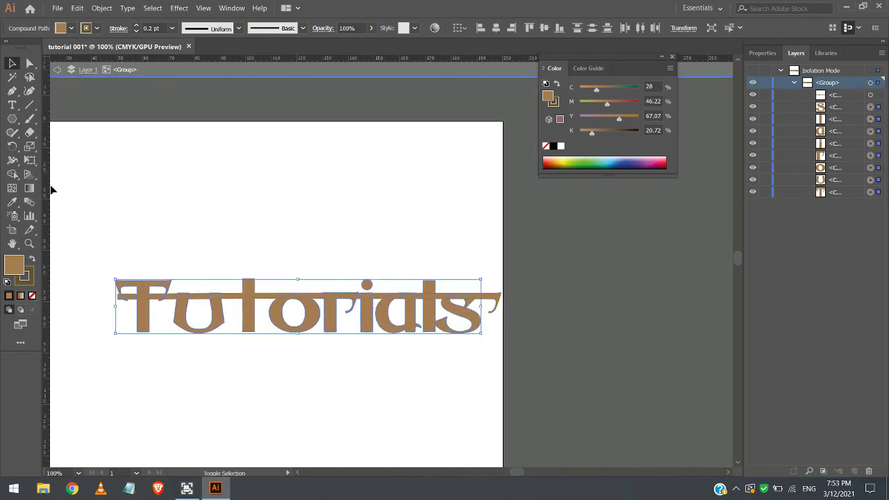
{"action": "left_click", "coordinate": [71, 28]}
{"action": "left_click", "coordinate": [62, 69]}
{"action": "left_click", "coordinate": [264, 410]}
{"action": "scroll", "coordinate": [280, 354], "scroll_direction": "down", "scroll_amount": 1}
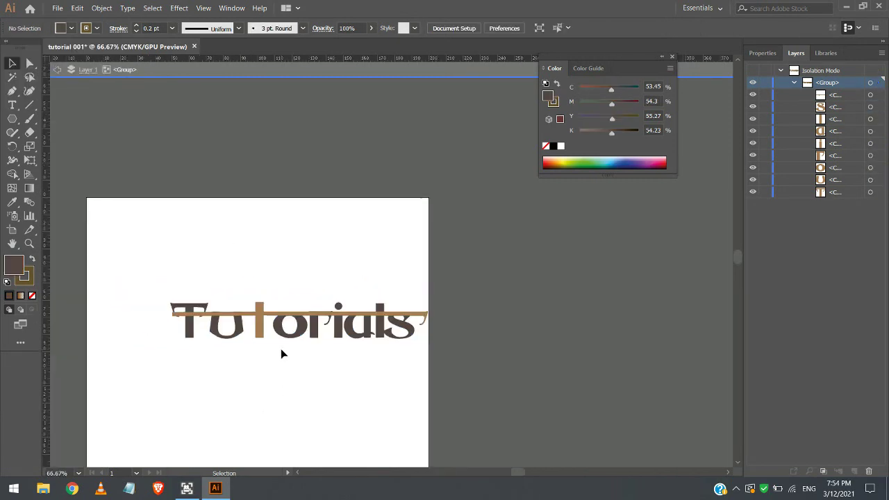
Pull the left end of the lowercase t's crossbar back to just right of the u.
{"action": "scroll", "coordinate": [208, 348], "scroll_direction": "up", "scroll_amount": 2}
{"action": "left_click", "coordinate": [170, 272]}
{"action": "scroll", "coordinate": [143, 271], "scroll_direction": "up", "scroll_amount": 2}
{"action": "key", "text": "a"}
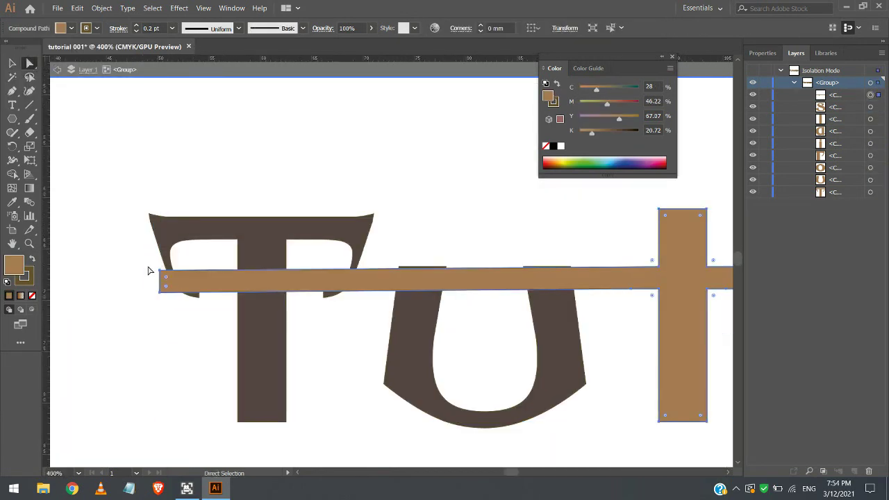
{"action": "mouse_move", "coordinate": [159, 290]}
{"action": "left_mouse_down"}
{"action": "mouse_move", "coordinate": [382, 297]}
{"action": "mouse_move", "coordinate": [587, 285]}
{"action": "mouse_move", "coordinate": [604, 294]}
{"action": "left_mouse_up"}
{"action": "left_click", "coordinate": [177, 325]}
{"action": "scroll", "coordinate": [164, 323], "scroll_direction": "down", "scroll_amount": 5}
{"action": "scroll", "coordinate": [163, 323], "scroll_direction": "up", "scroll_amount": 1}
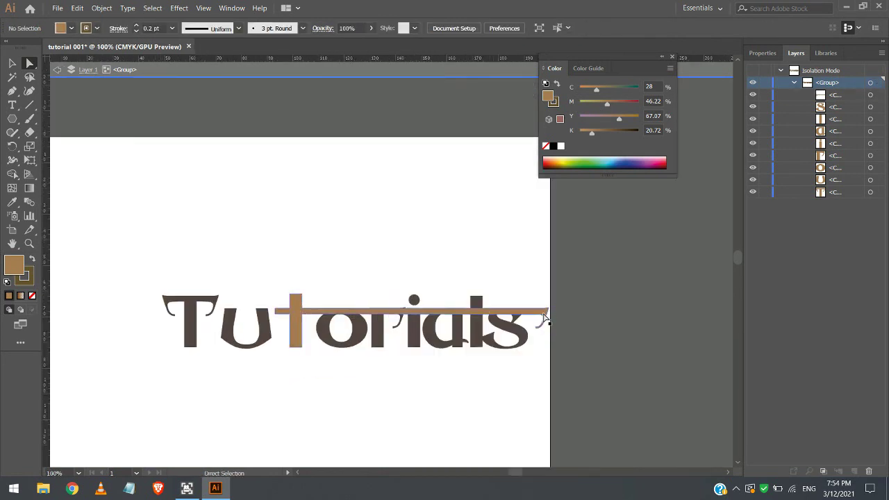
Pull the hooked right end of the lowercase t's crossbar back beside its stem, next to the o.
{"action": "left_click", "coordinate": [548, 310]}
{"action": "mouse_move", "coordinate": [528, 293]}
{"action": "left_mouse_down"}
{"action": "mouse_move", "coordinate": [544, 332]}
{"action": "mouse_move", "coordinate": [550, 303]}
{"action": "mouse_move", "coordinate": [139, 294]}
{"action": "mouse_move", "coordinate": [73, 304]}
{"action": "left_mouse_up"}
{"action": "scroll", "coordinate": [545, 337], "scroll_direction": "up", "scroll_amount": 1}
{"action": "key", "text": "ctrl+minus"}
Apply the lowercase t's light brown fill to the letter i with the Eyedropper and deselect it.
{"action": "left_click", "coordinate": [323, 281]}
{"action": "key", "text": "i"}
{"action": "left_click", "coordinate": [144, 278]}
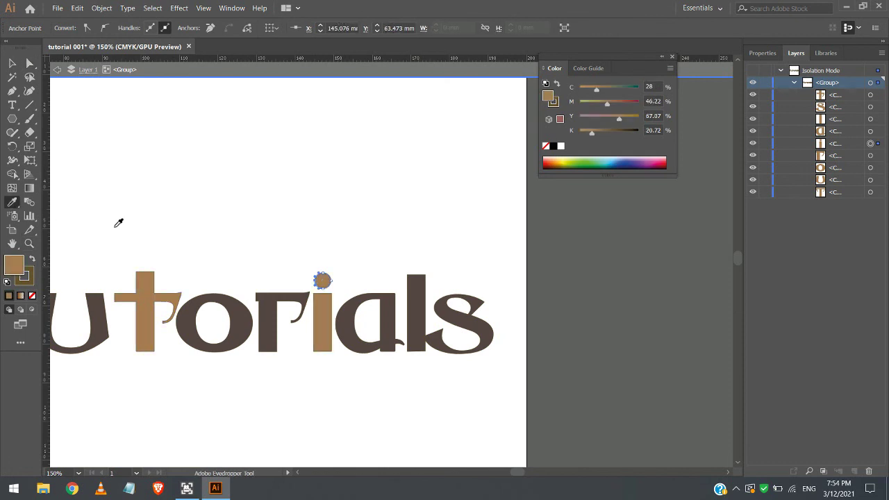
{"action": "left_click", "coordinate": [484, 283]}
{"action": "scroll", "coordinate": [485, 283], "scroll_direction": "down", "scroll_amount": 3}
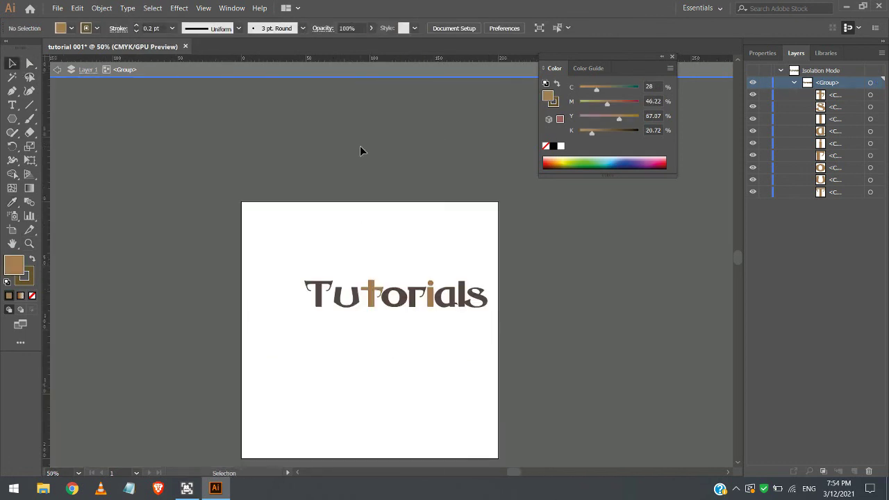
{"action": "scroll", "coordinate": [349, 188], "scroll_direction": "down", "scroll_amount": 2}
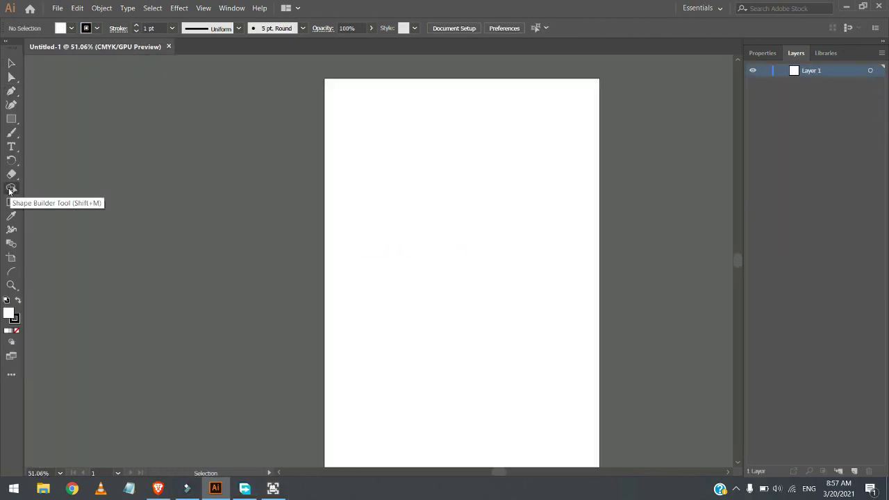
Show the Pathfinder panel in the blank Untitled-1 document.
{"action": "left_click", "coordinate": [232, 8]}
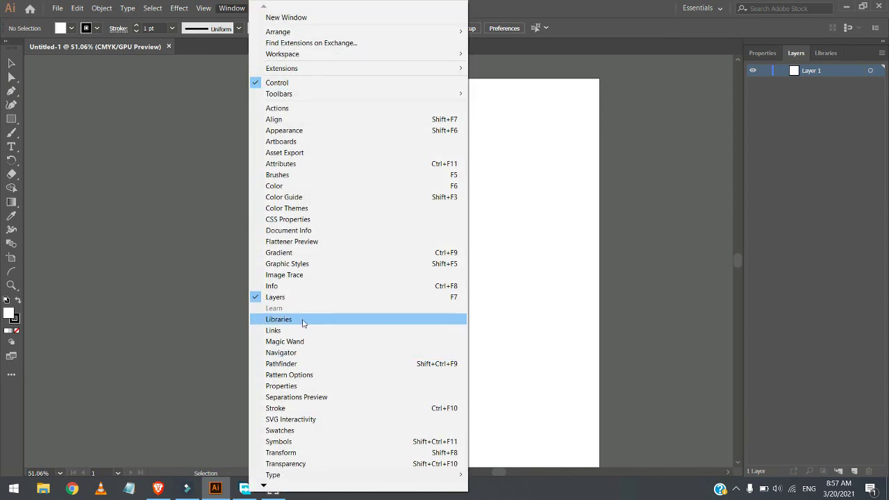
{"action": "left_click", "coordinate": [281, 364]}
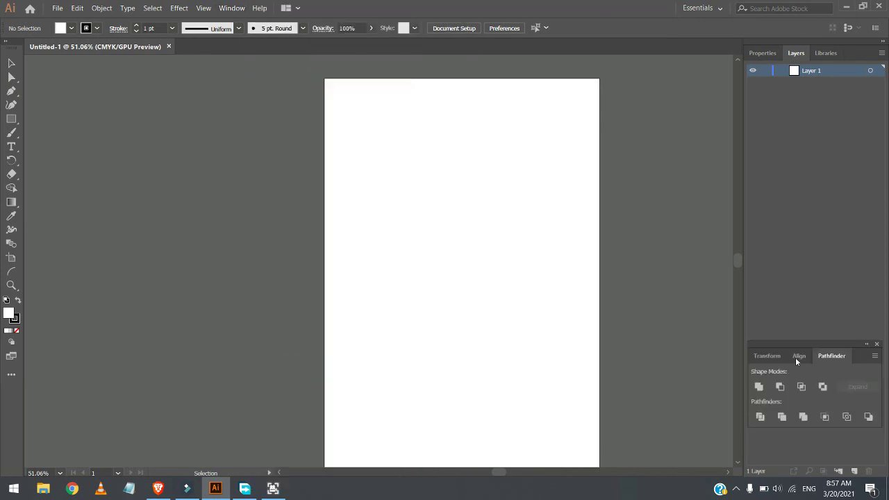